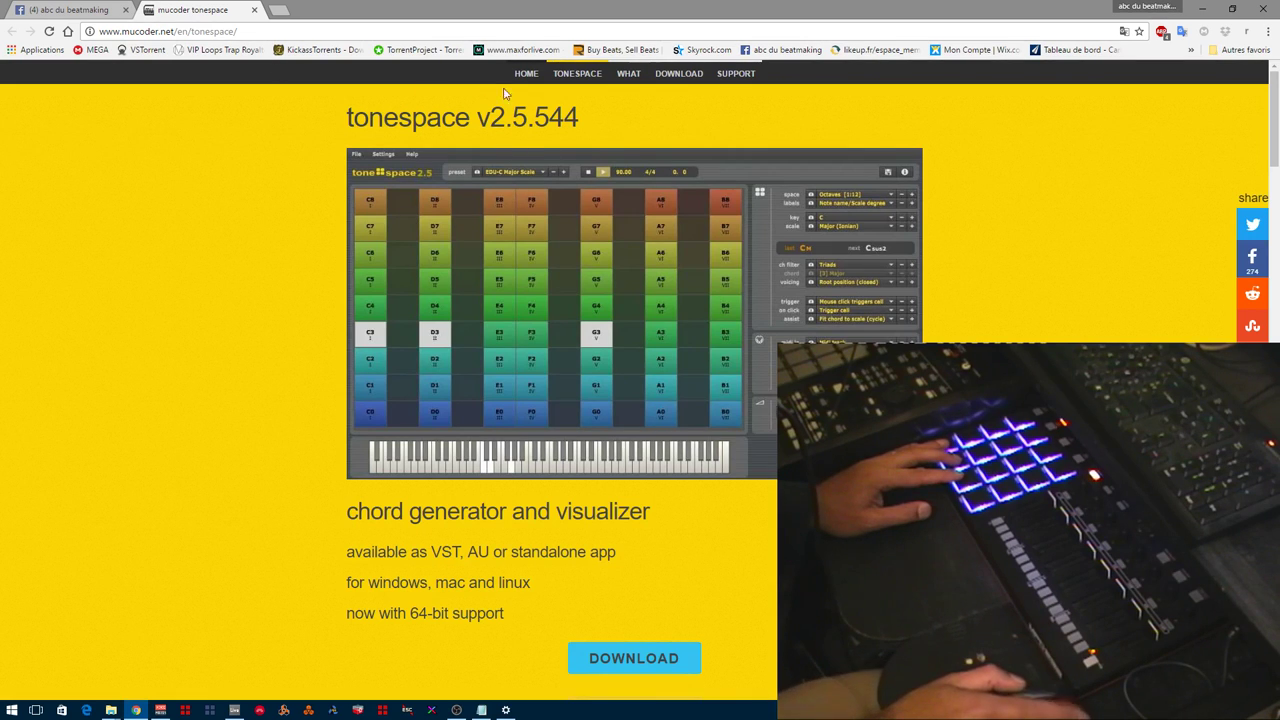
Visit the mucoder home page and open the tonespace product page from there
left_click(527, 76)
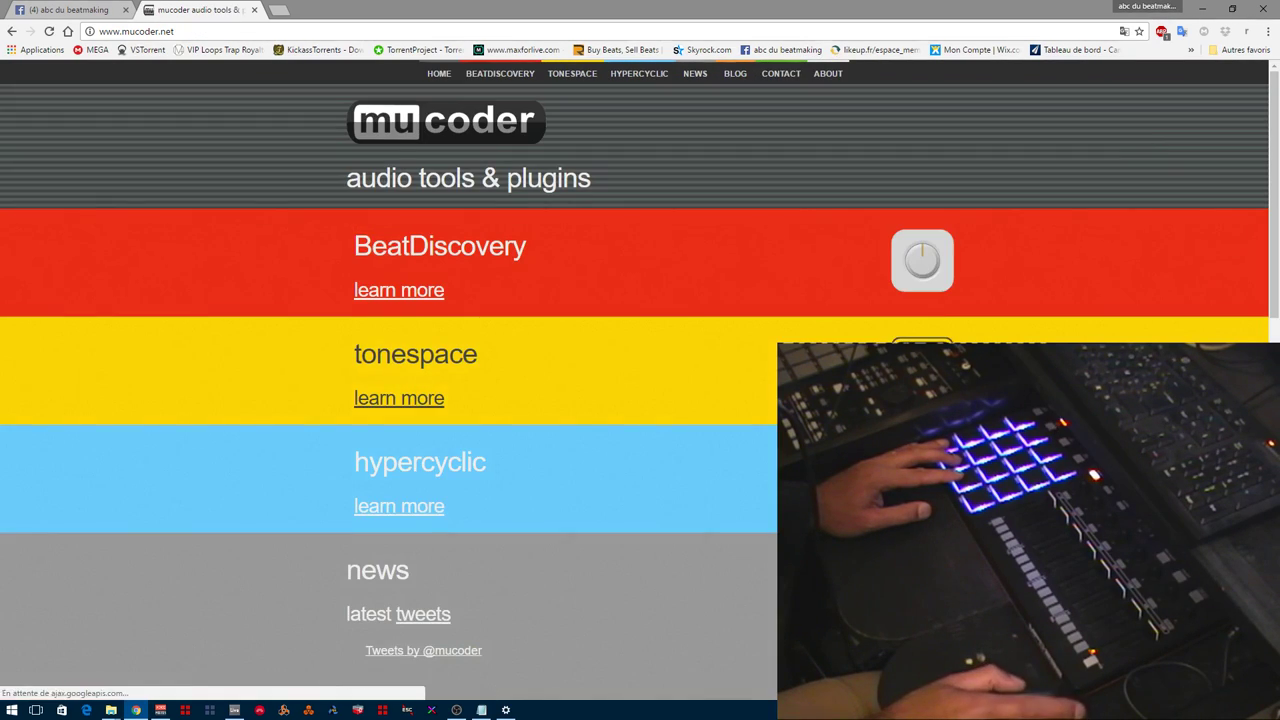
scroll(640, 380, "down", 2)
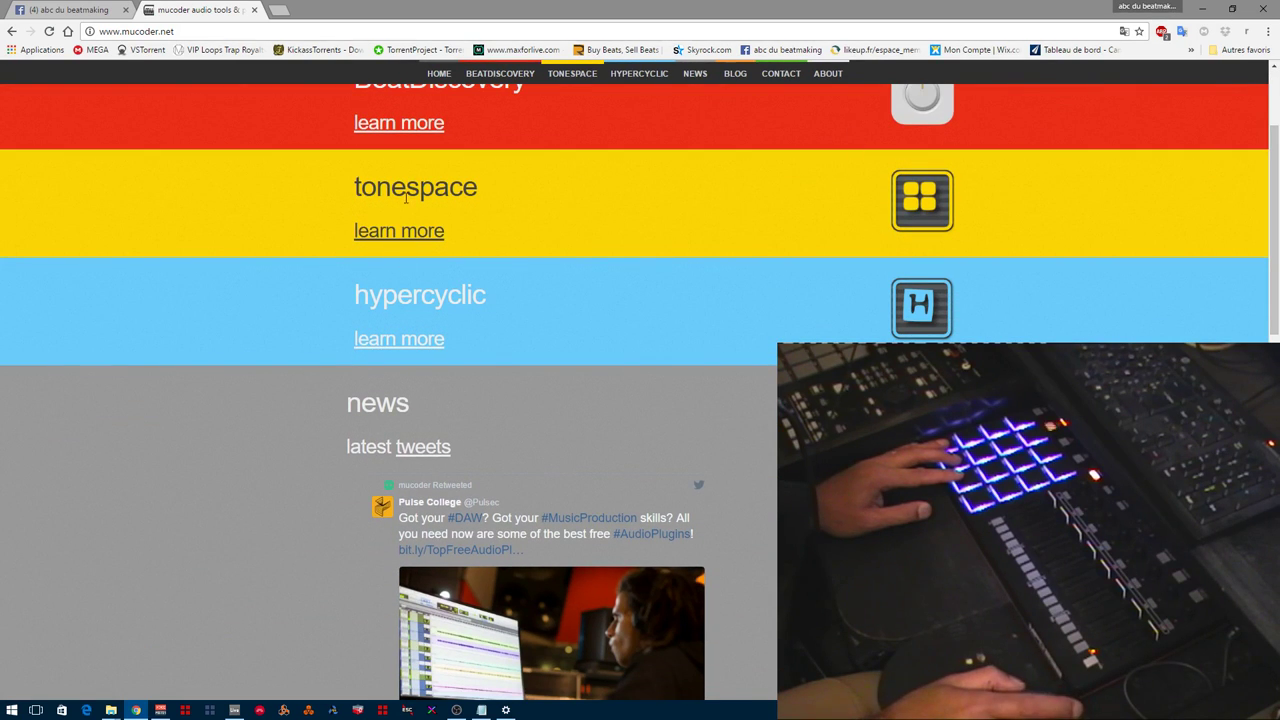
left_click(409, 232)
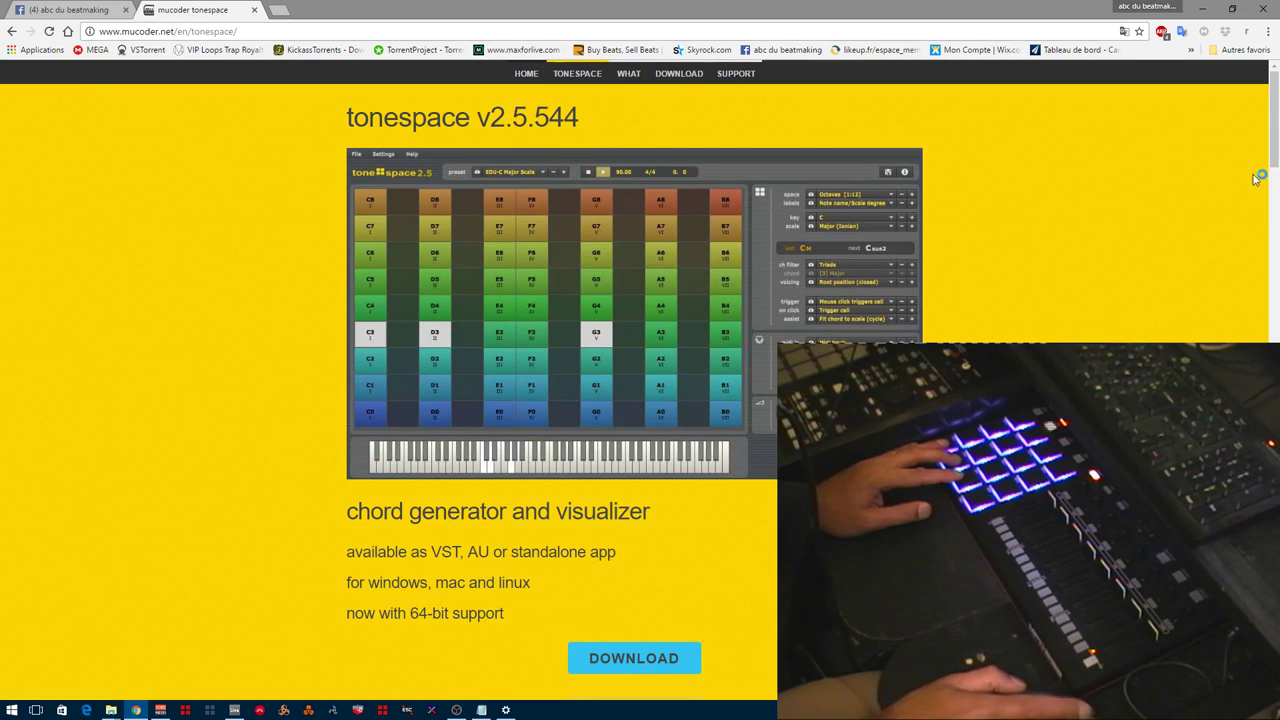
Examine the tonespace page for its features and the available download versions
scroll(640, 380, "down", 6)
scroll(640, 380, "down", 8)
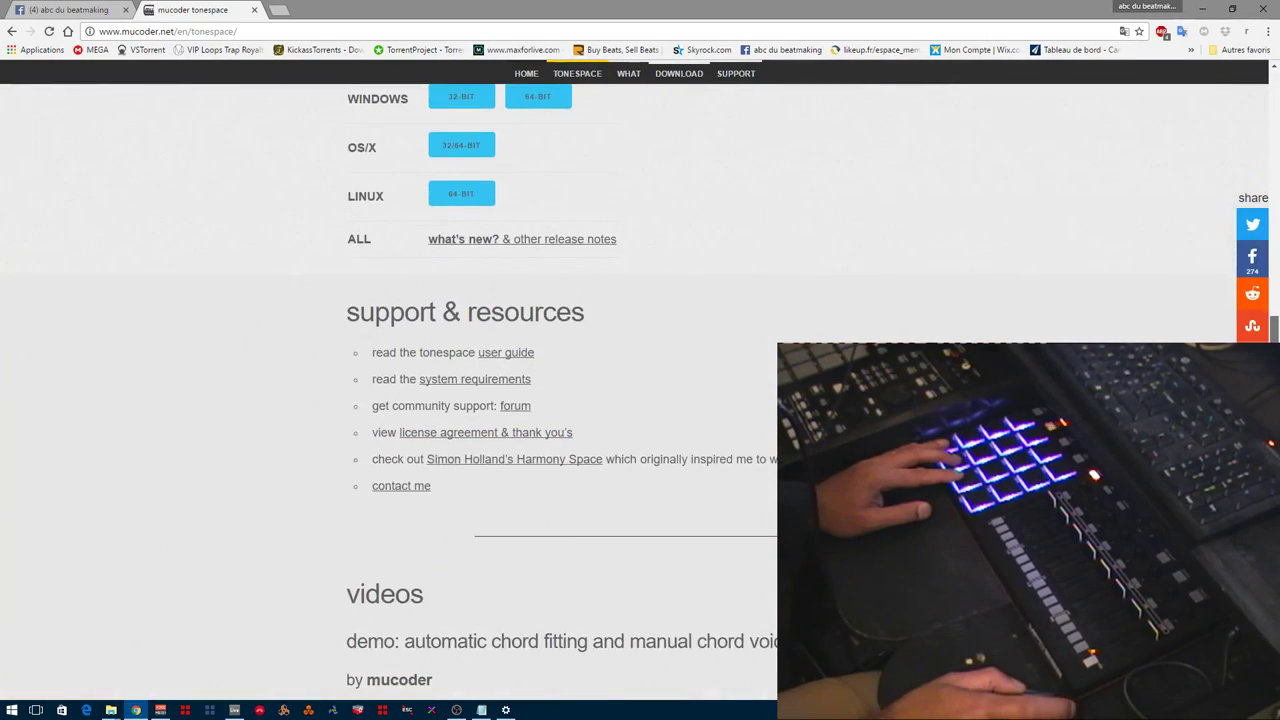
scroll(640, 380, "up", 2)
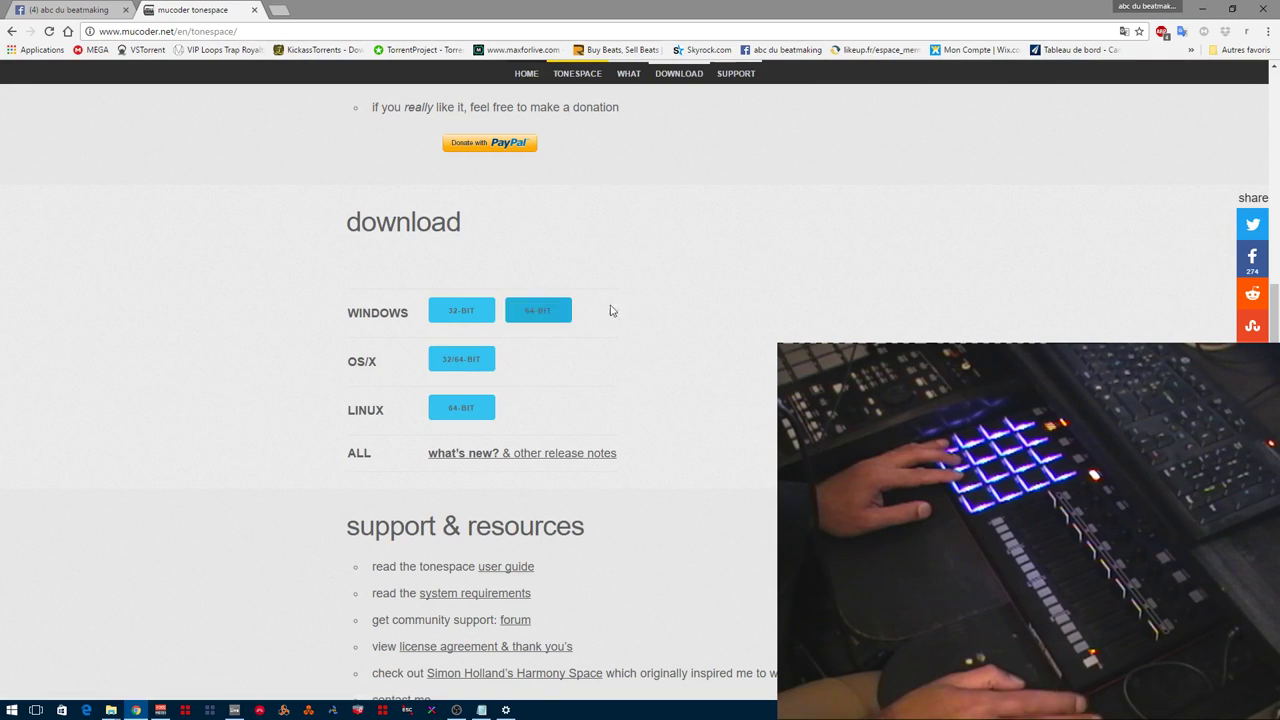
scroll(1236, 289, "up", 10)
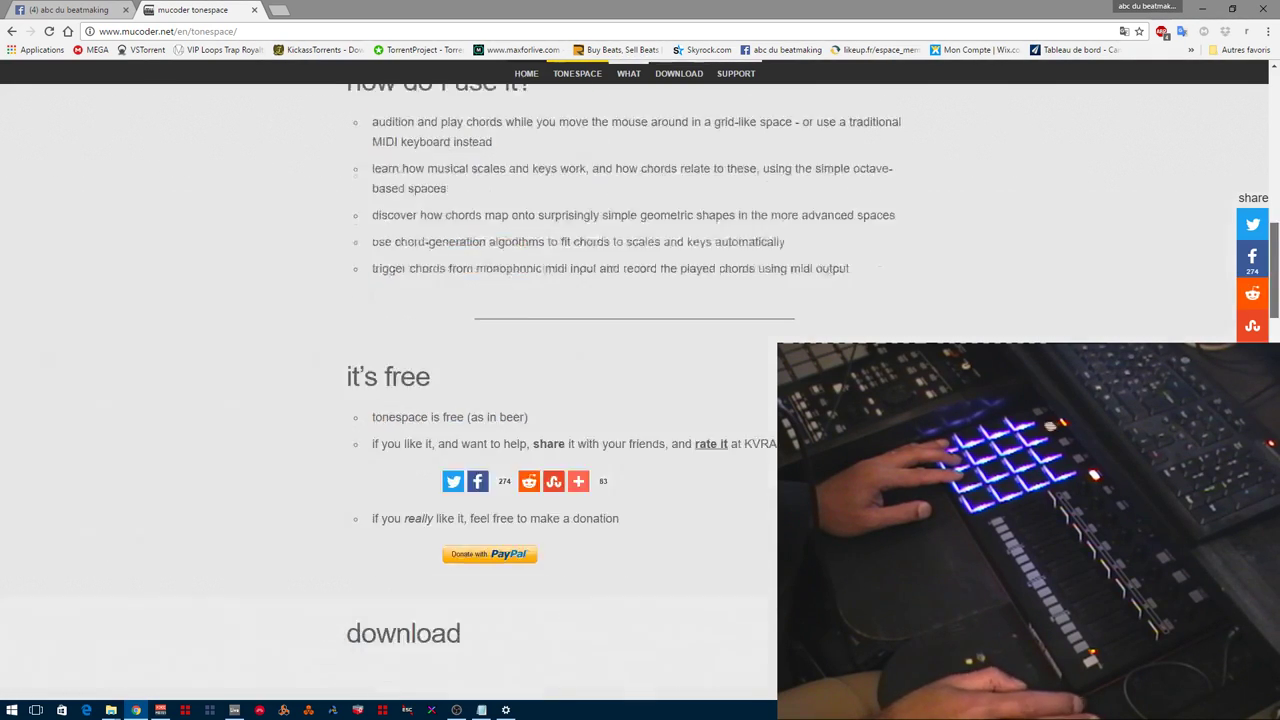
scroll(640, 300, "up", 3)
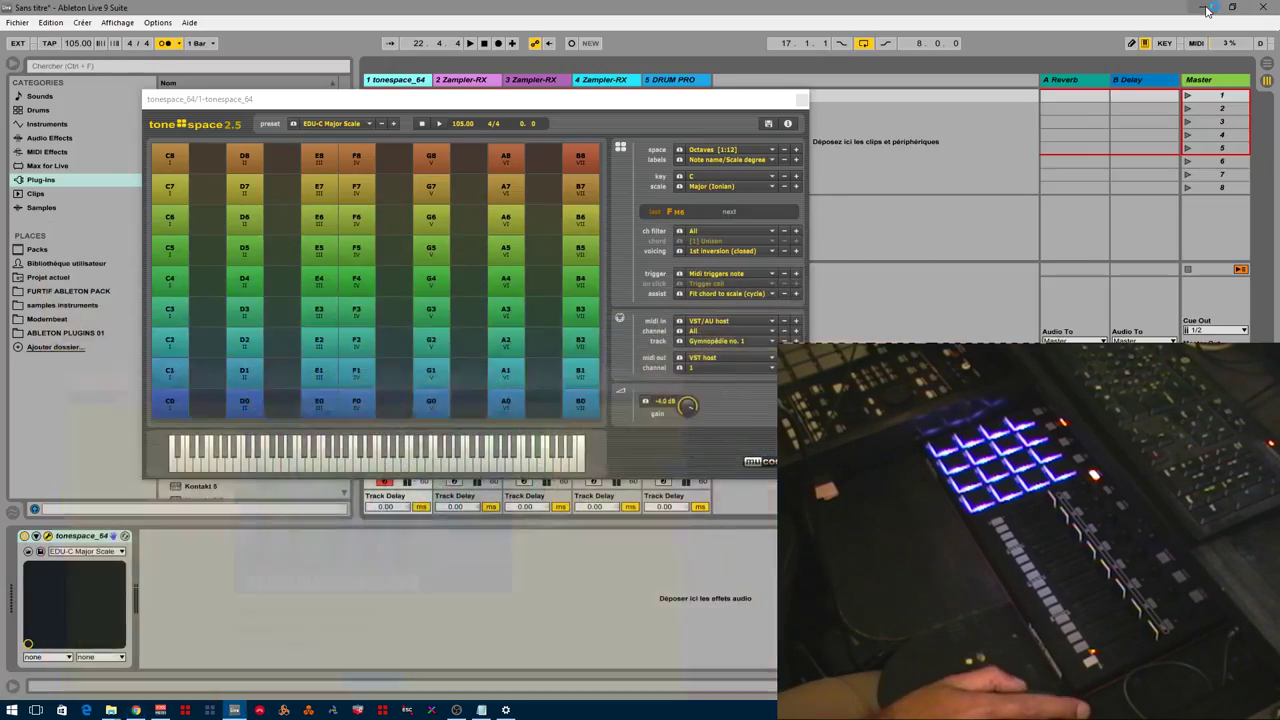
Switch to Ableton Live, select track 1, and move the tonespace plugin window off the session tracks
left_click(1203, 8)
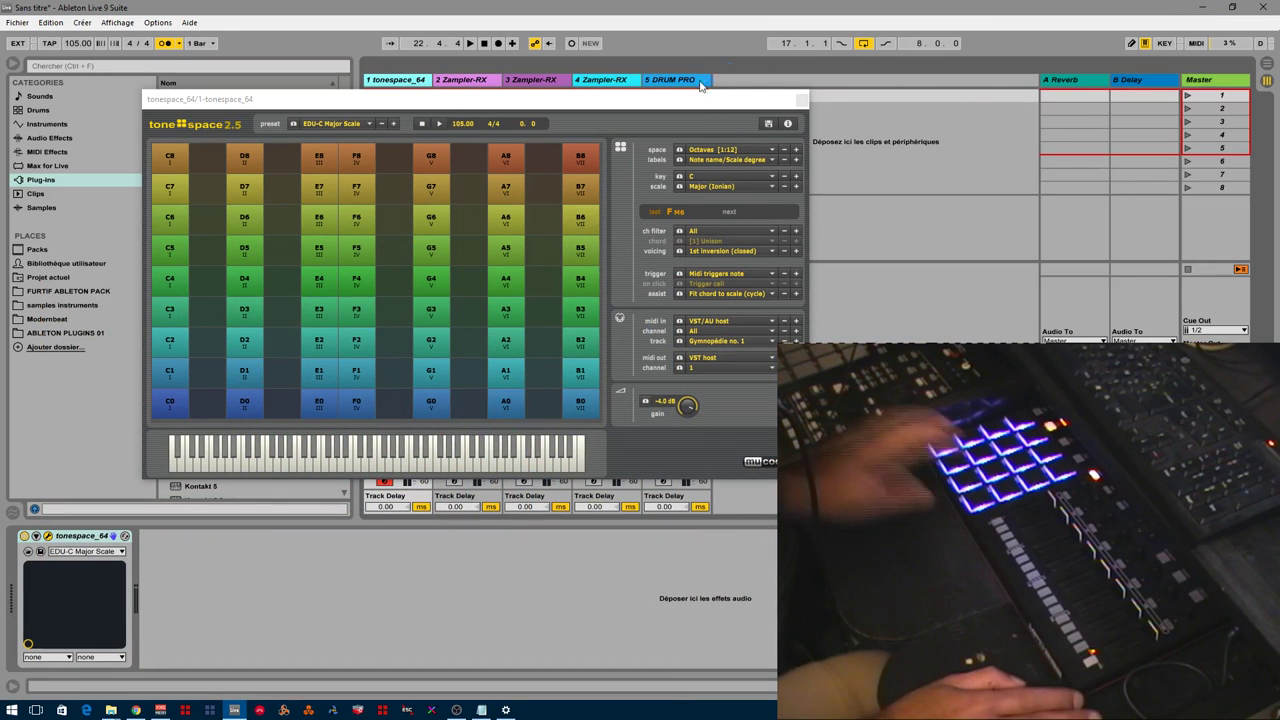
left_click_drag(694, 100, 1059, 41)
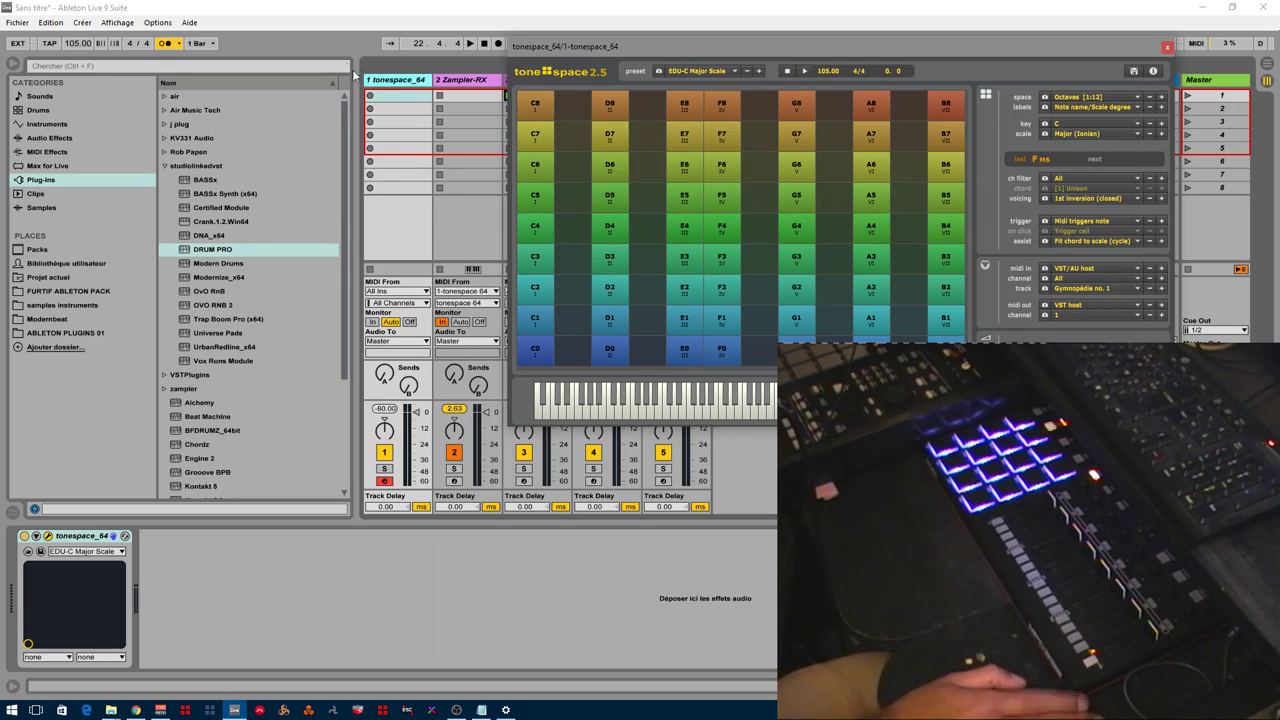
left_click(387, 84)
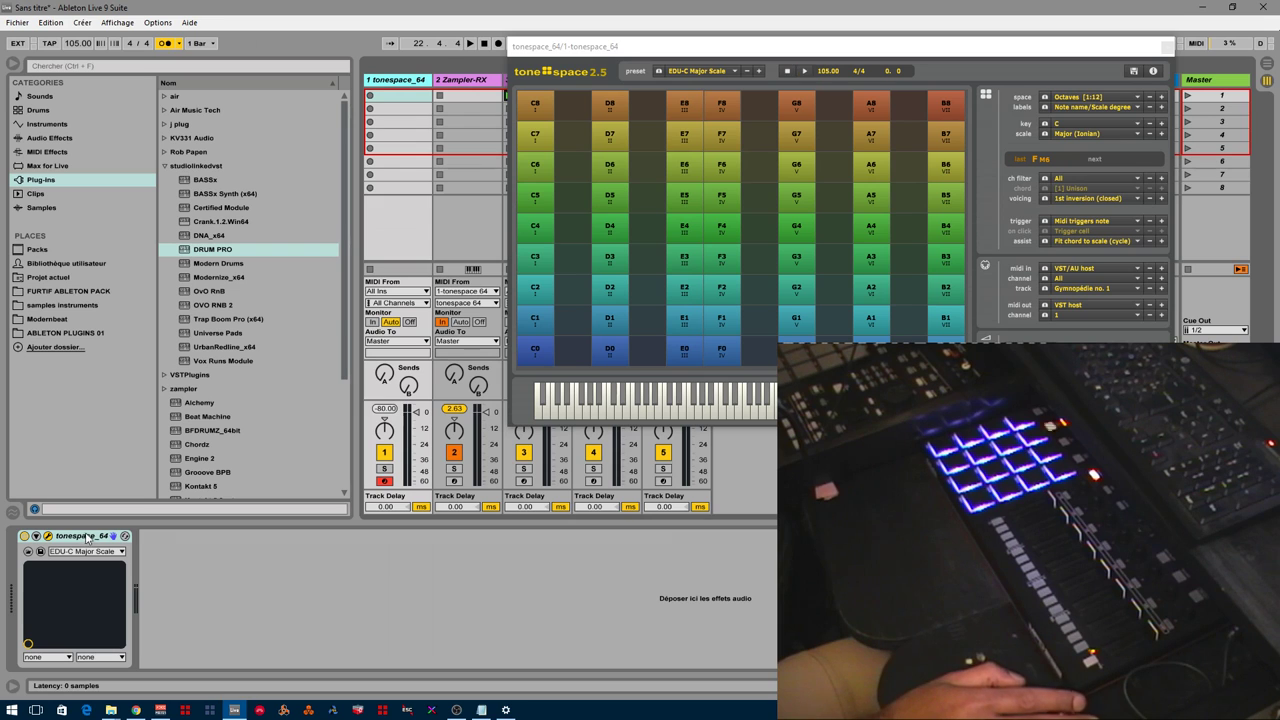
left_click_drag(1077, 55, 565, 640)
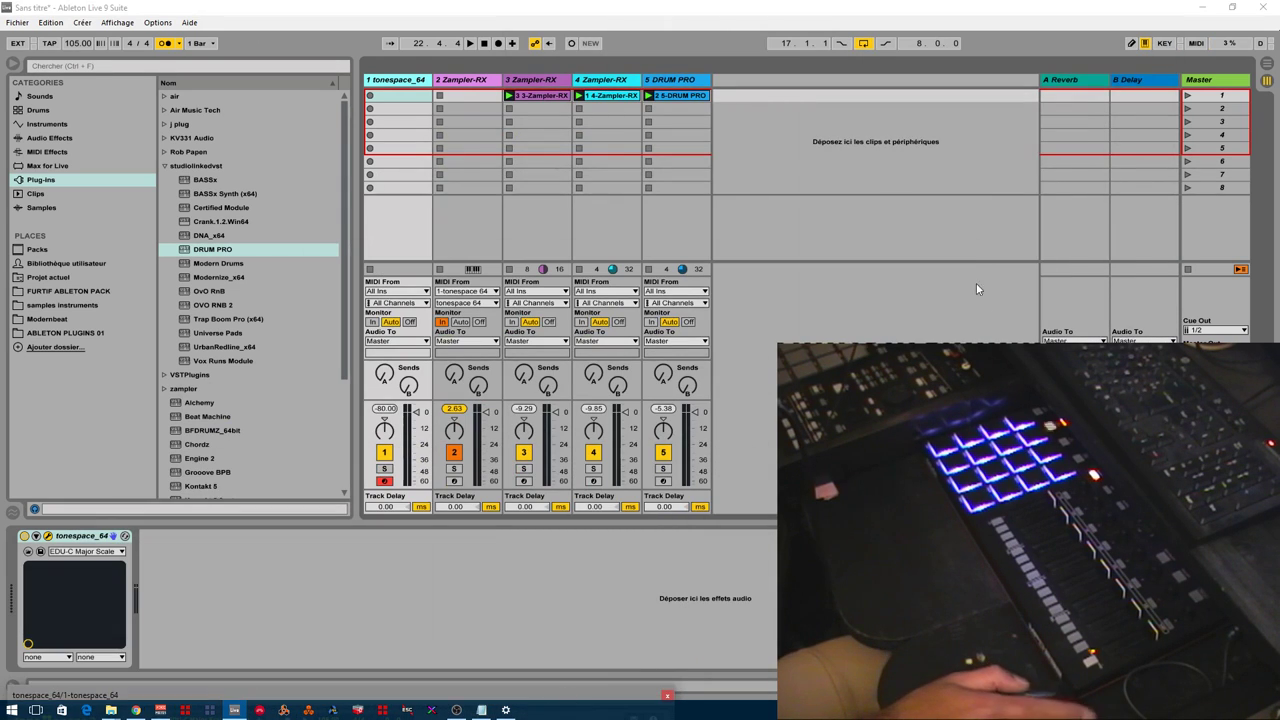
Insert a new MIDI track with tonespace_64 loaded on it, and delete that track again
right_click(791, 166)
left_click(843, 186)
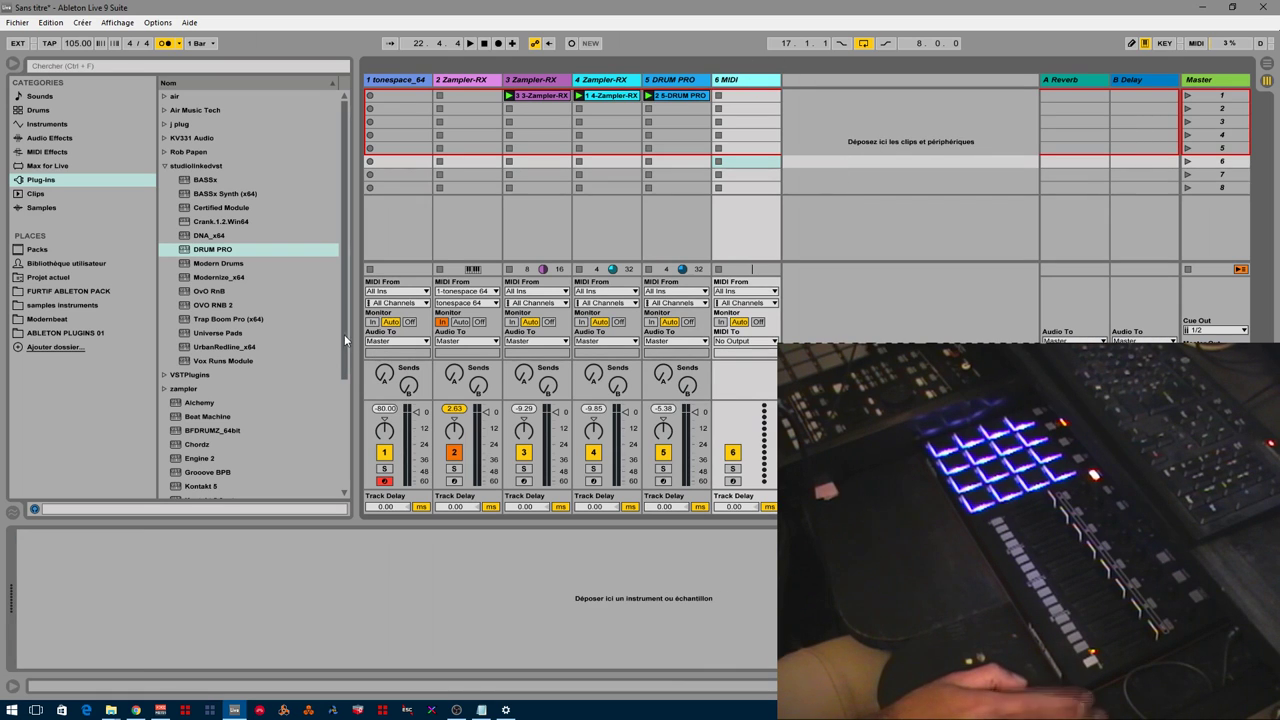
left_click_drag(344, 334, 337, 460)
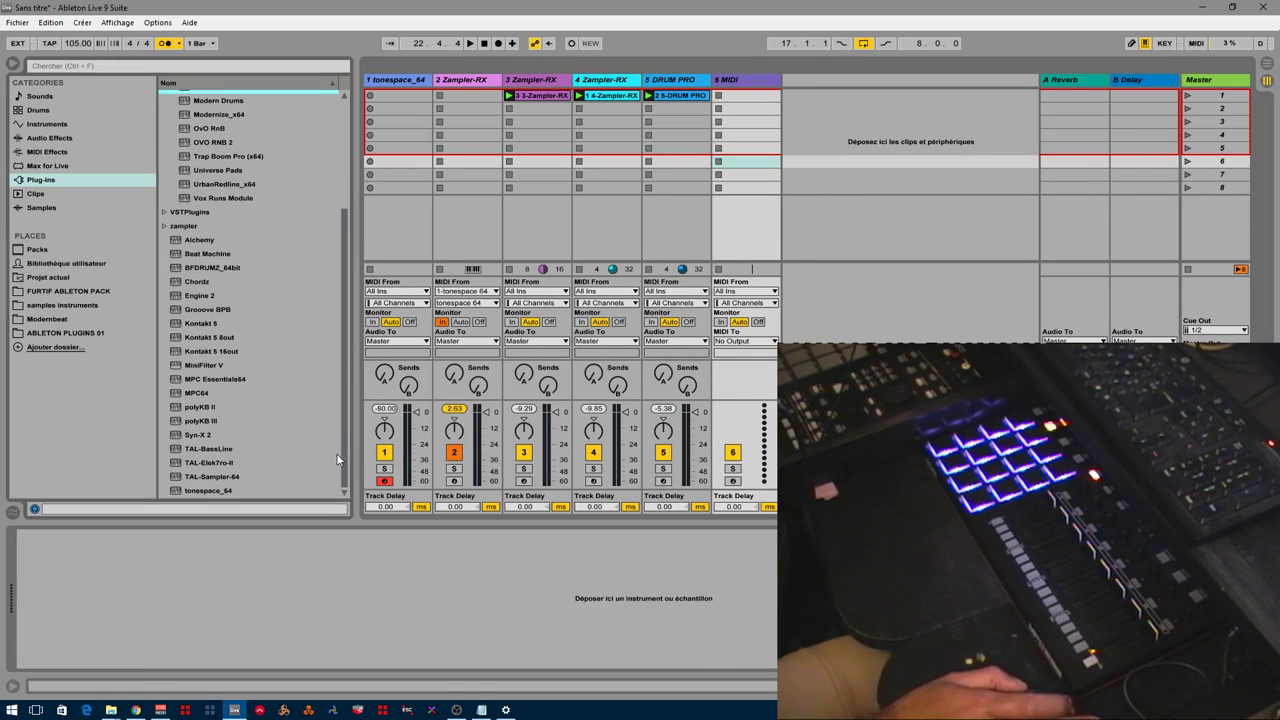
double_click(205, 491)
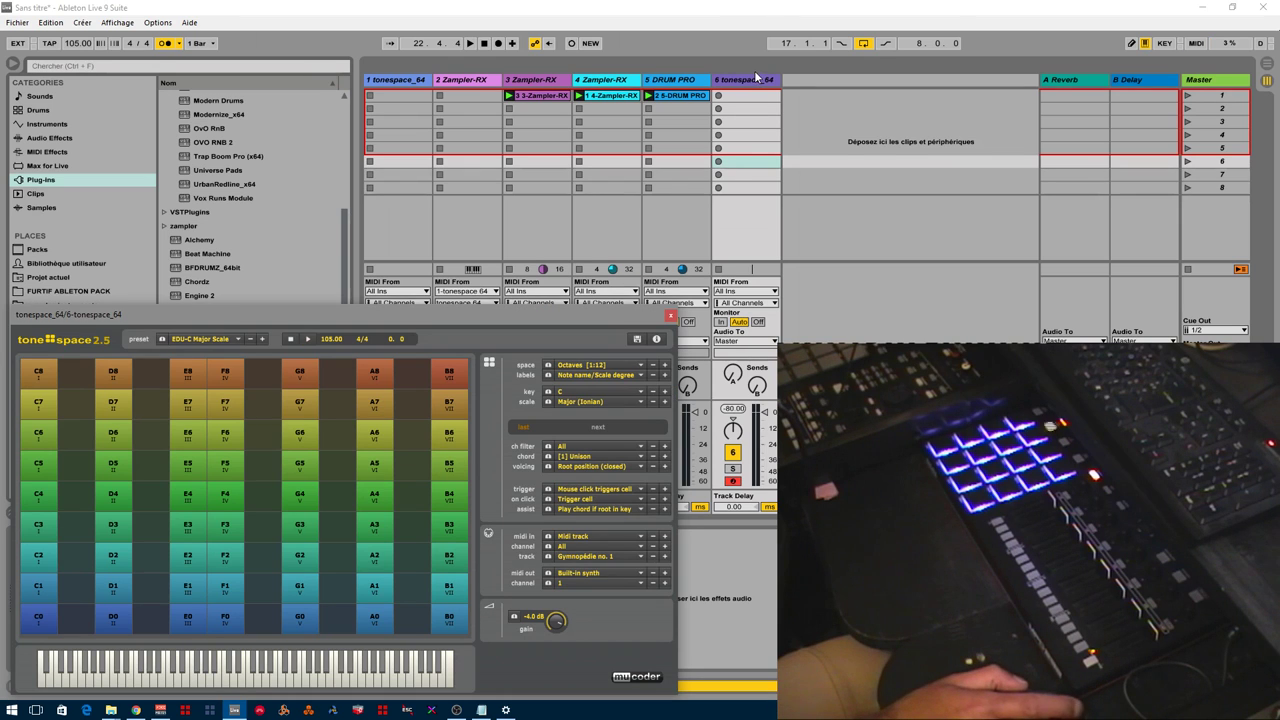
right_click(738, 80)
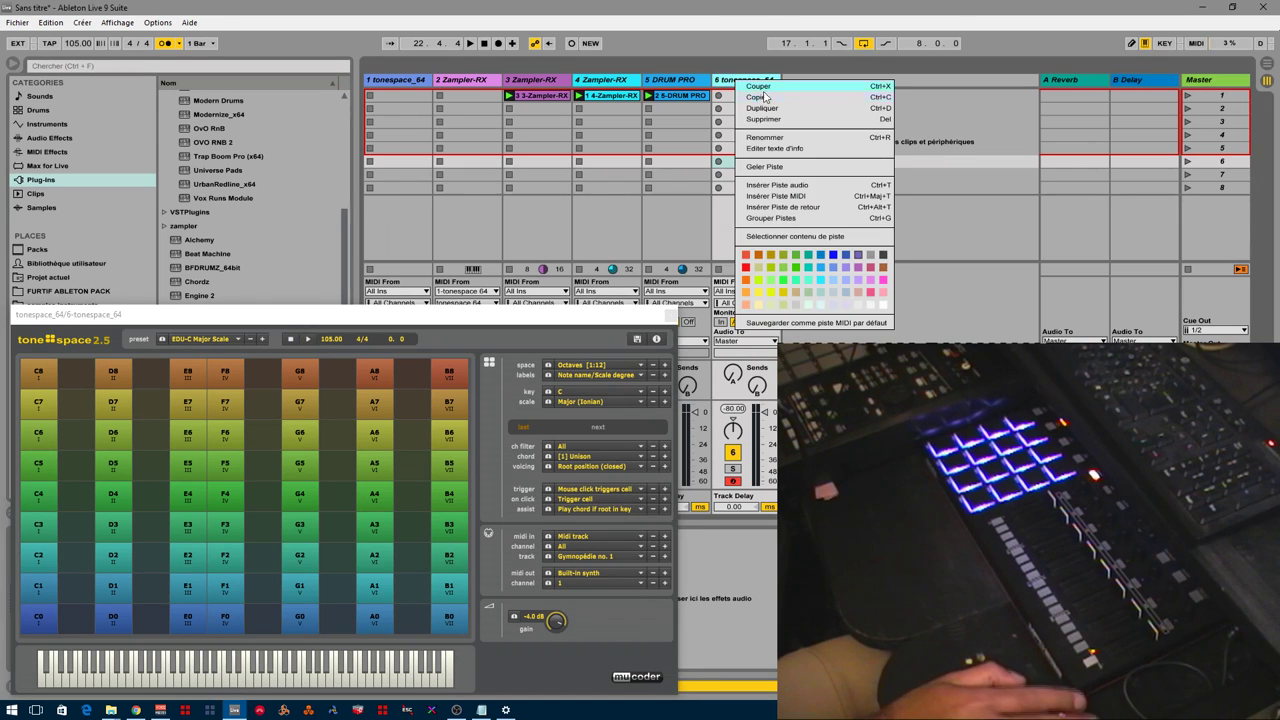
left_click(763, 119)
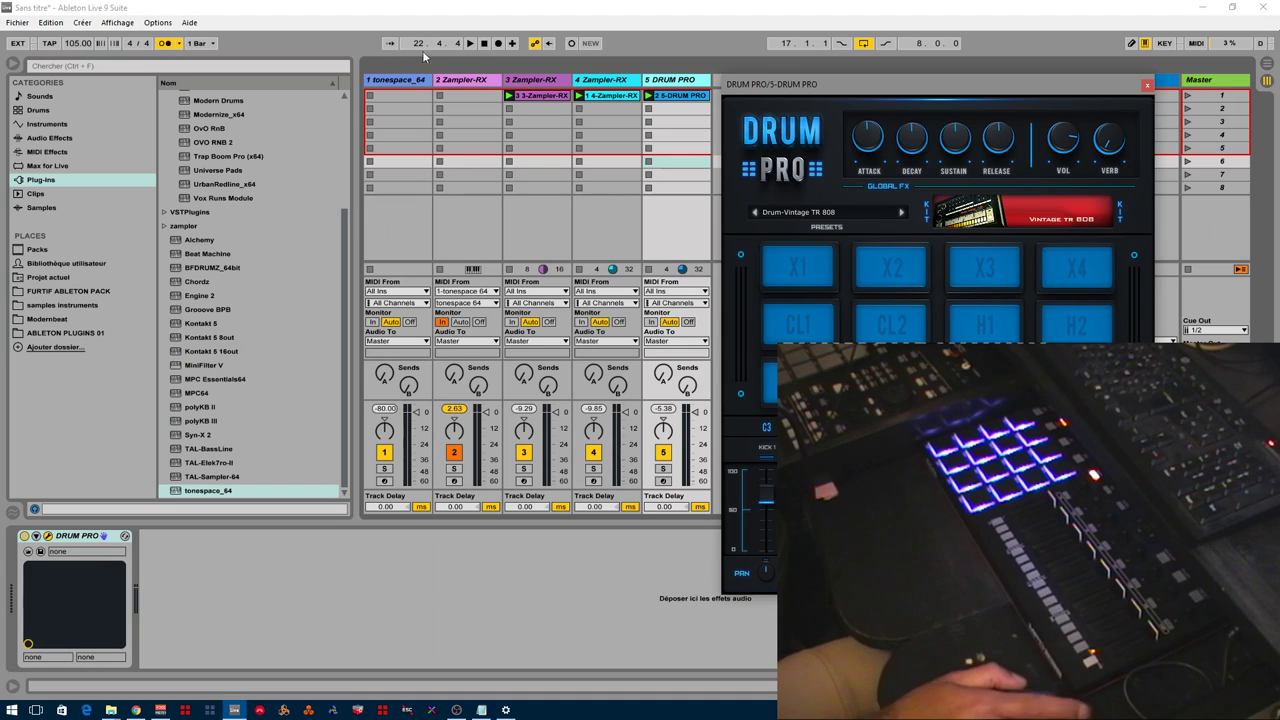
Bring up track 1's tonespace_64 plugin and move its window clear of the first track's controls
left_click(398, 80)
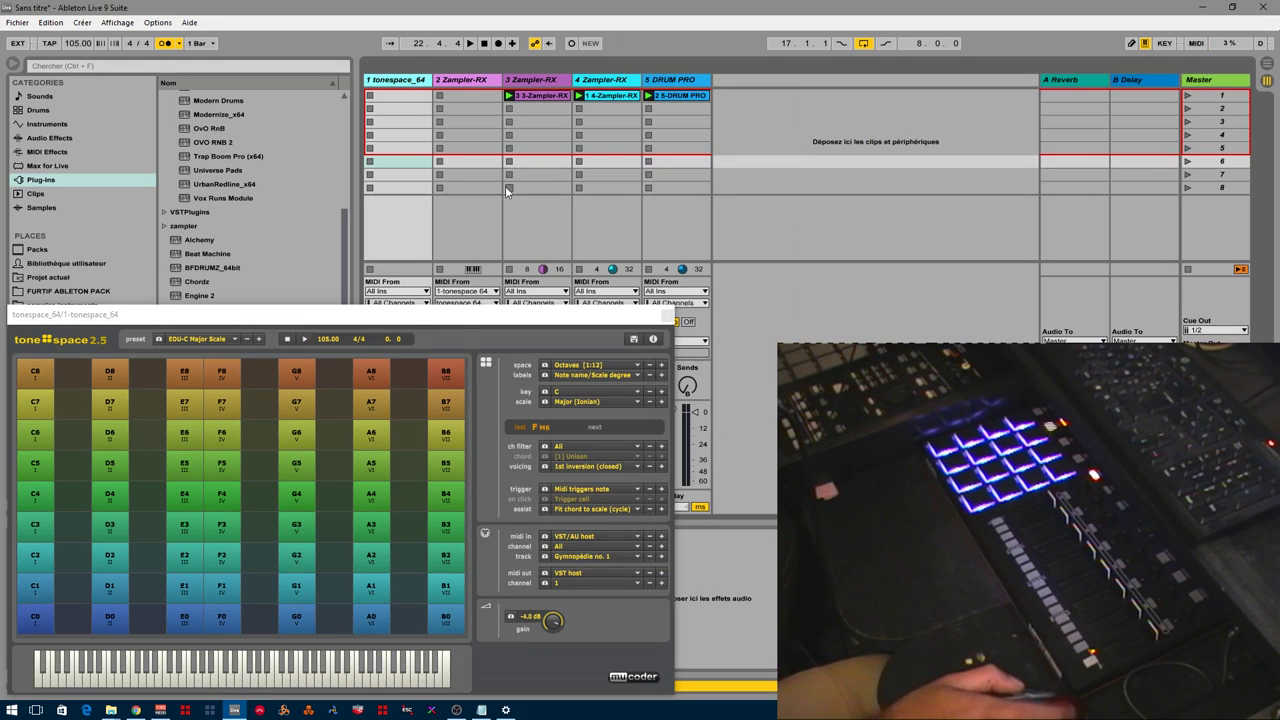
left_click_drag(450, 313, 968, 146)
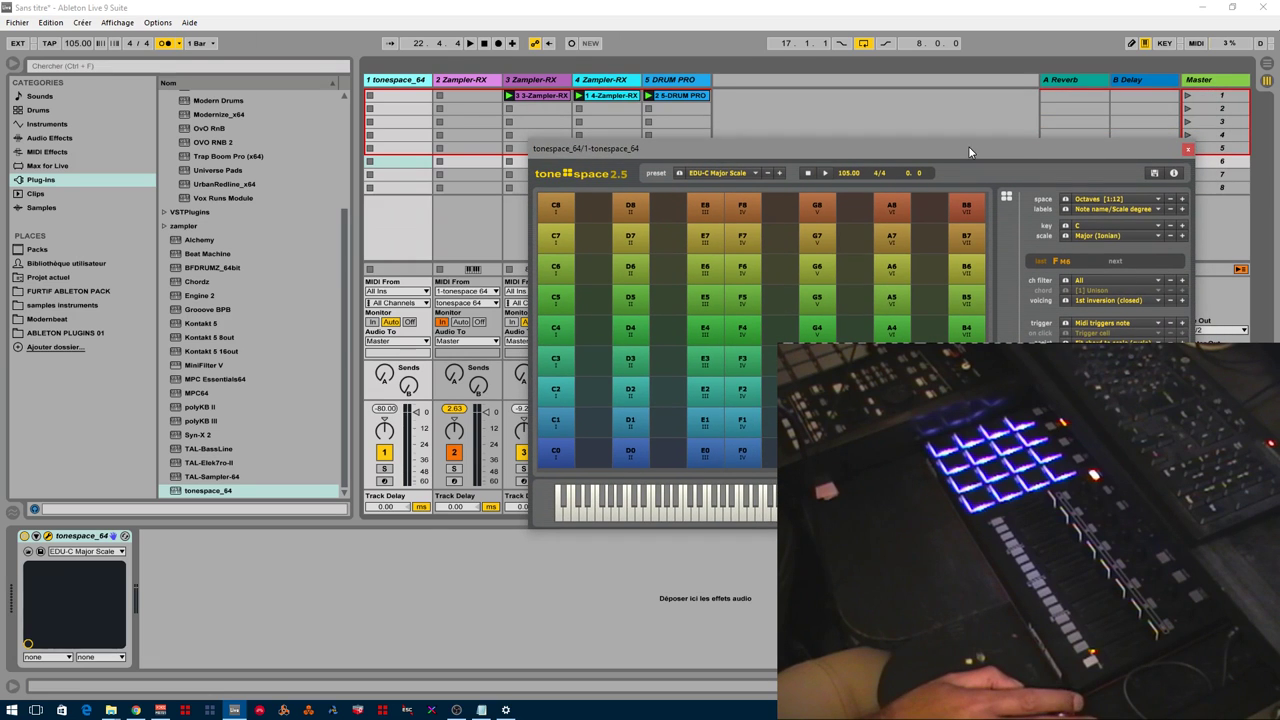
left_click(403, 84)
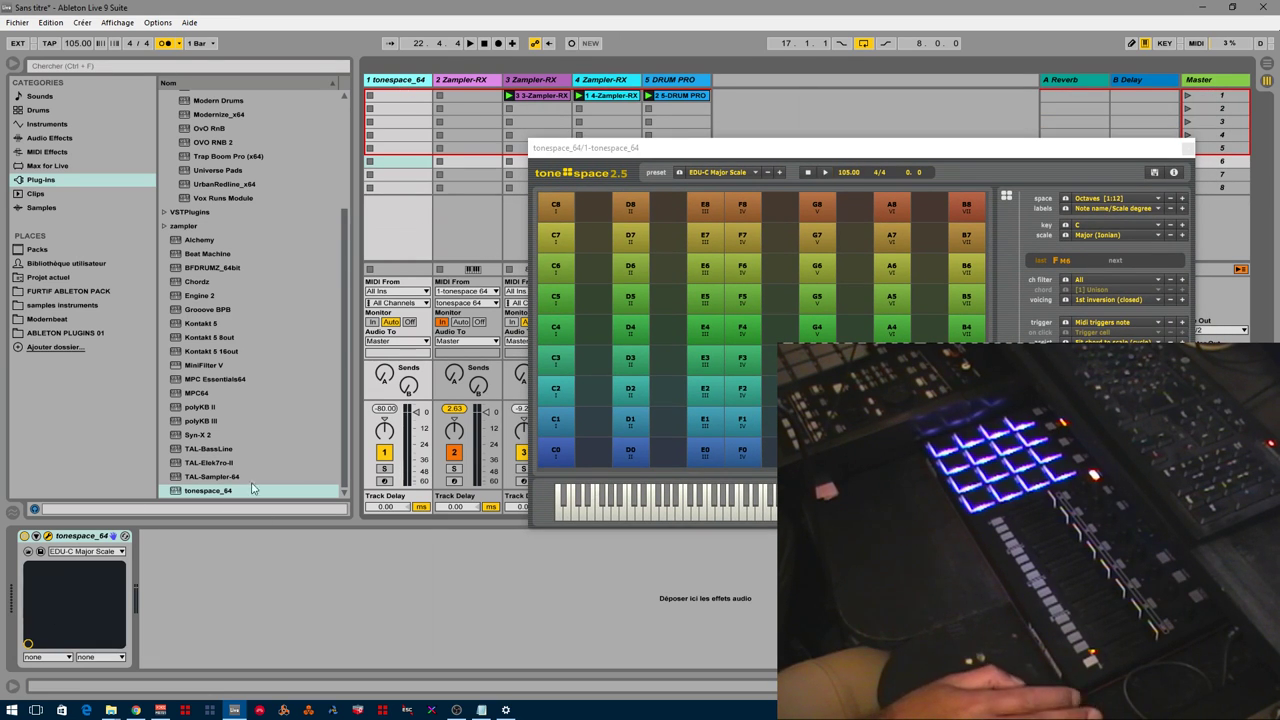
Route track 2's Zampler-RX MIDI input from 1-tonespace 64 using the tonespace 64 channel, with monitoring set to In
left_click(467, 84)
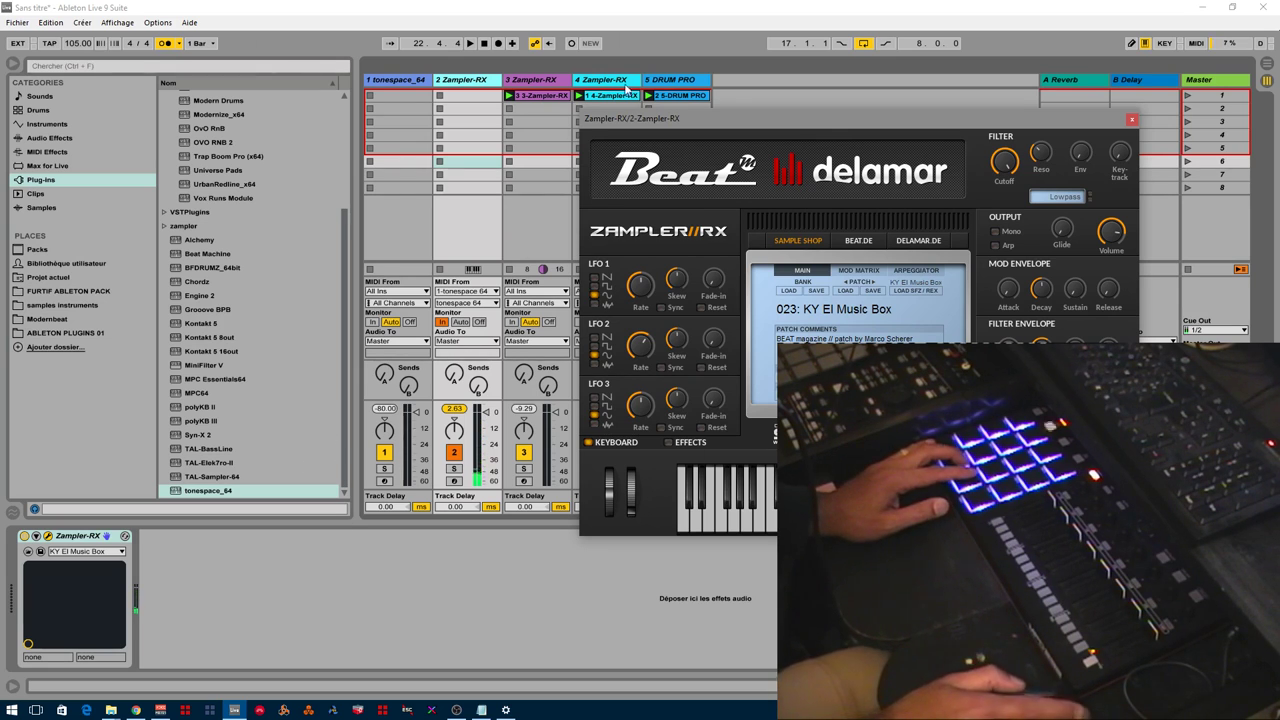
left_click_drag(672, 118, 730, 43)
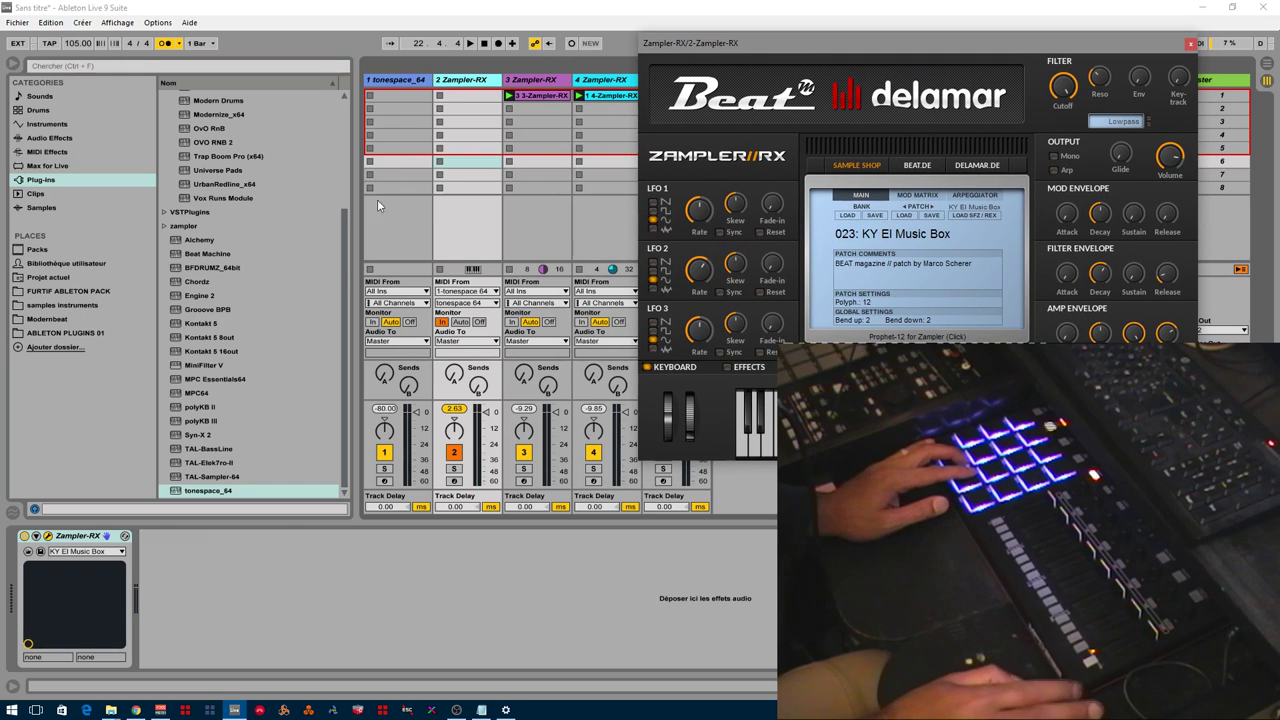
left_click(466, 291)
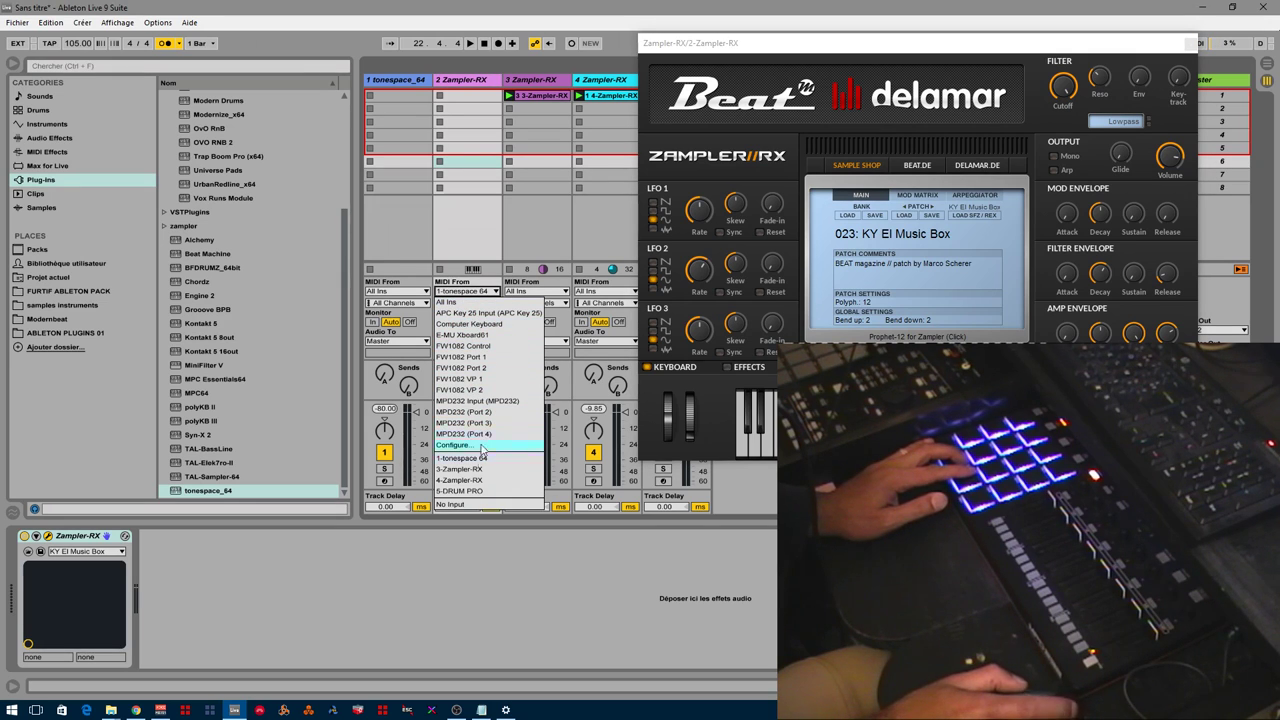
left_click(476, 459)
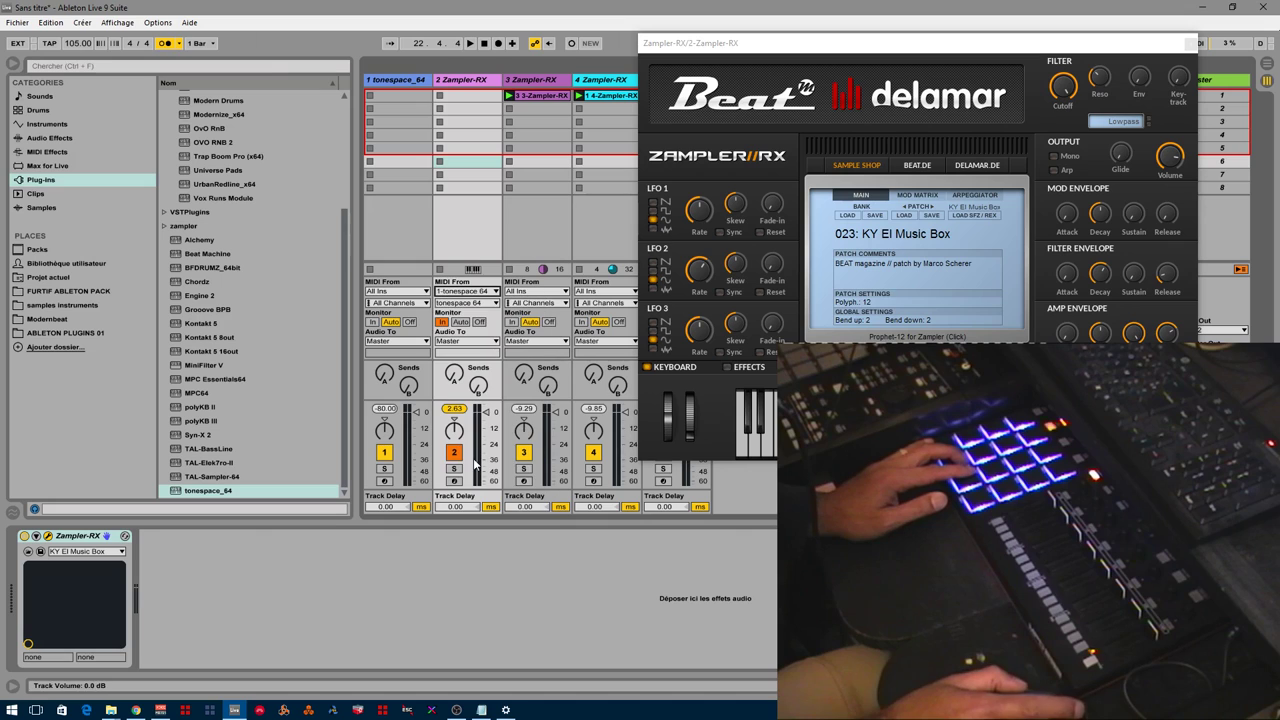
left_click(487, 303)
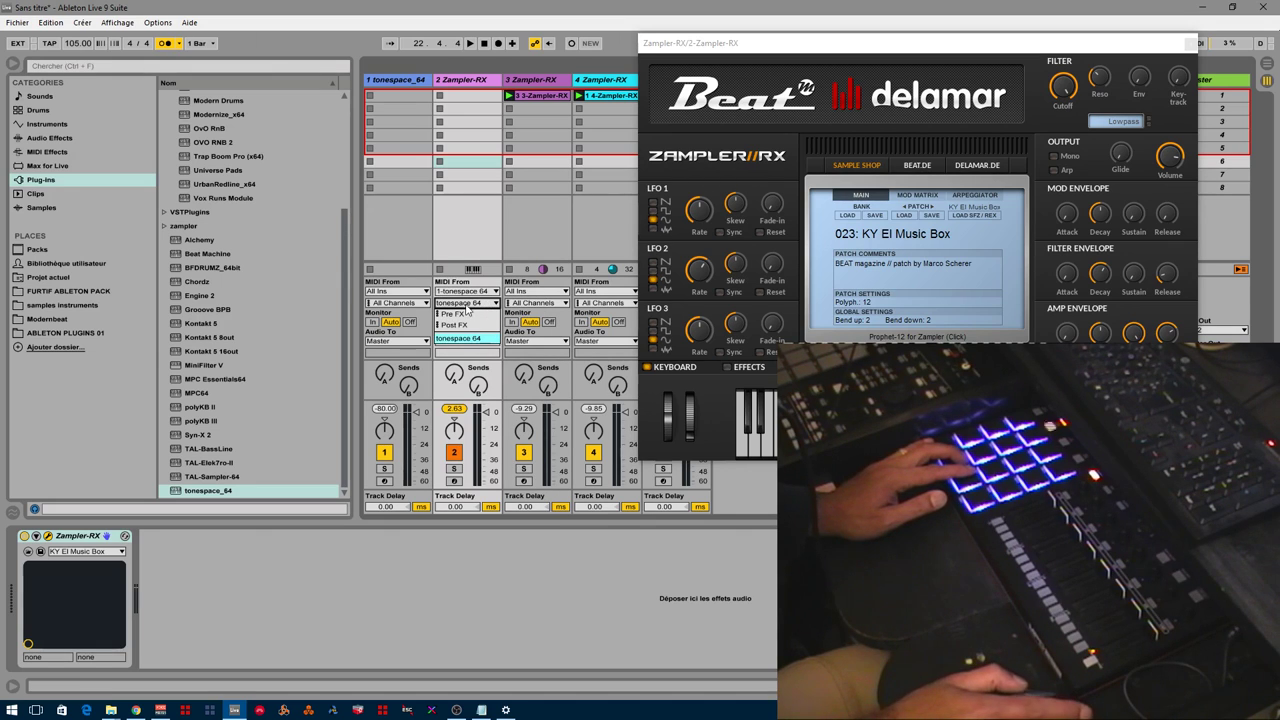
left_click(466, 306)
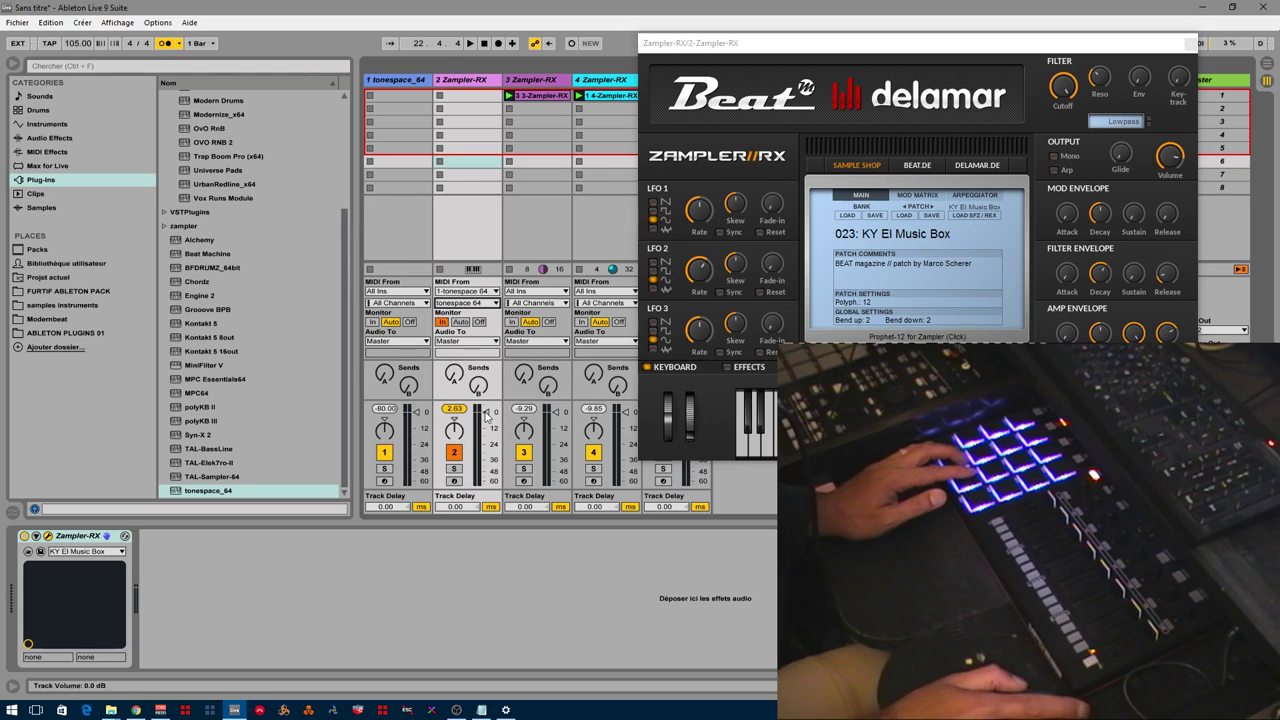
left_click(479, 322)
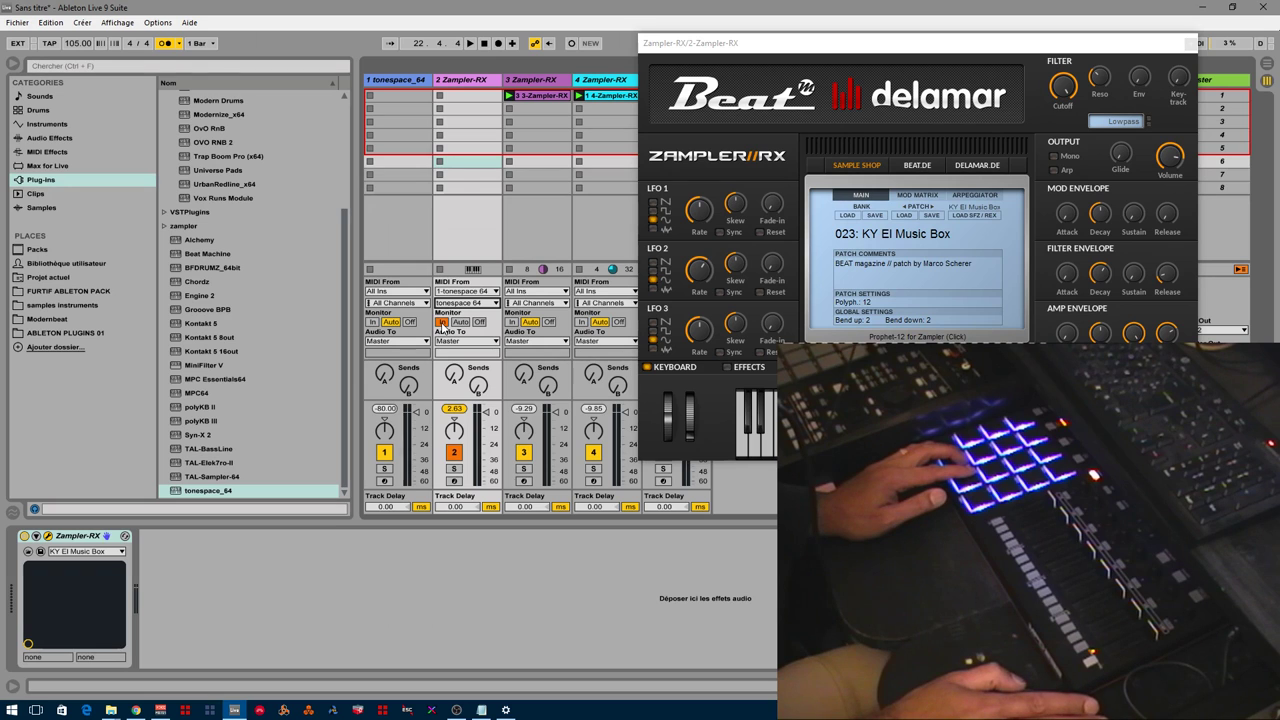
Arm the tonespace_64 track for recording, move its plugin window off the mixer, and select Zampler-RX track 2
left_click(384, 481)
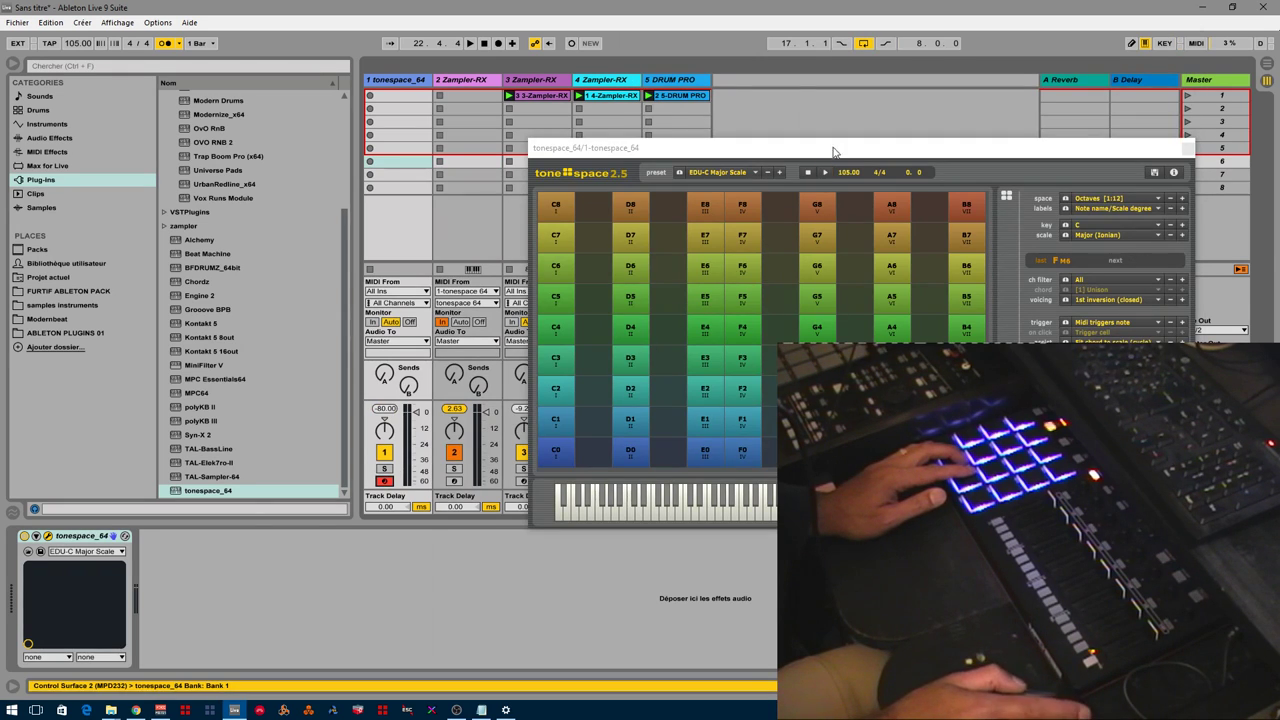
left_click_drag(835, 152, 898, 21)
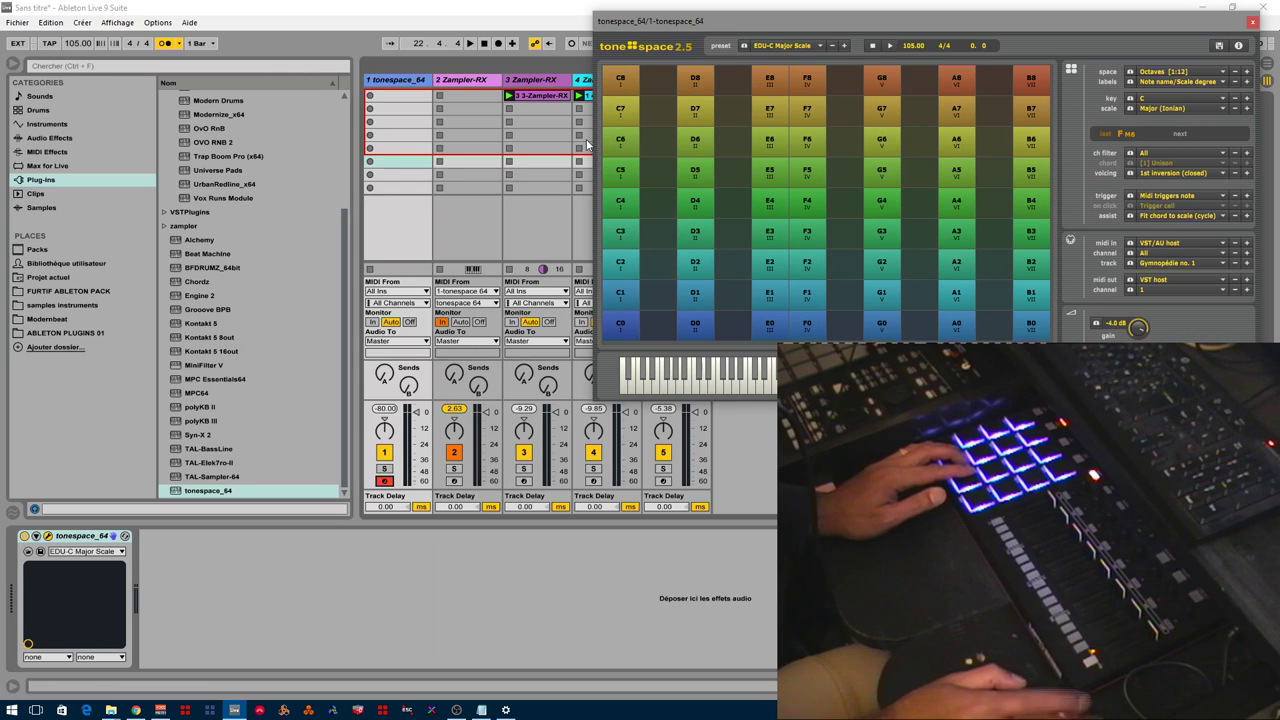
left_click(408, 80)
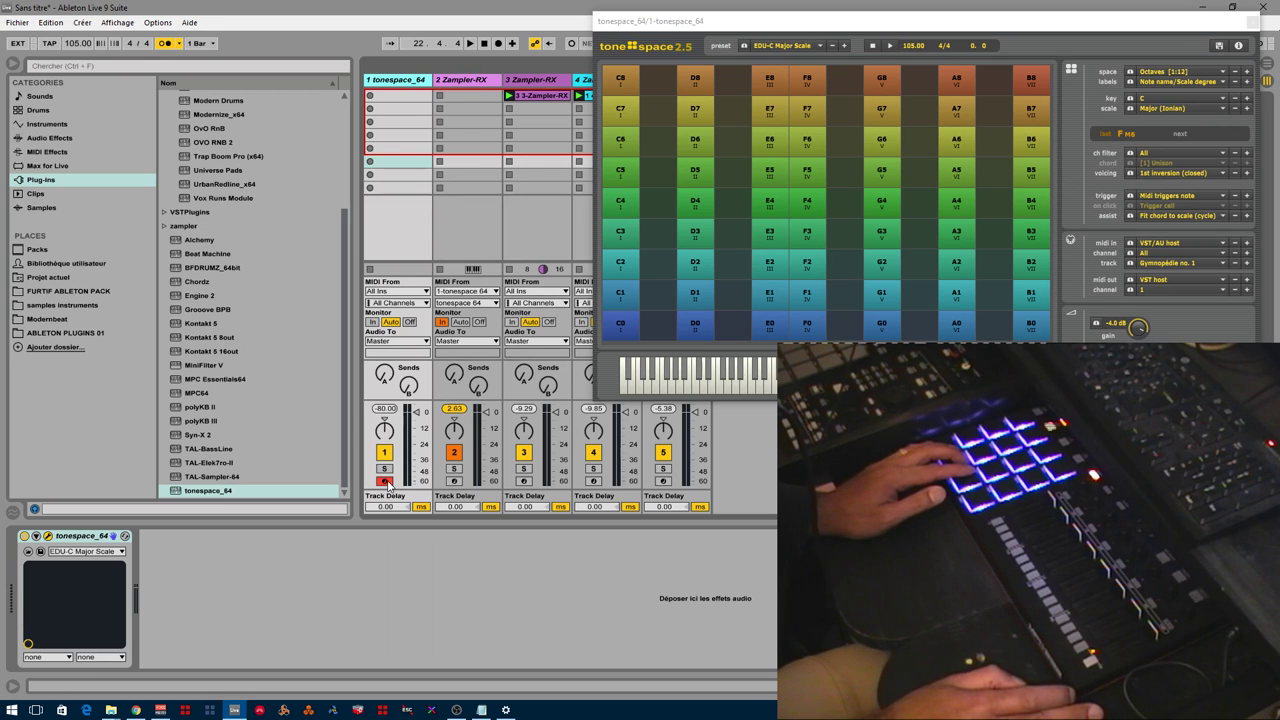
left_click(461, 80)
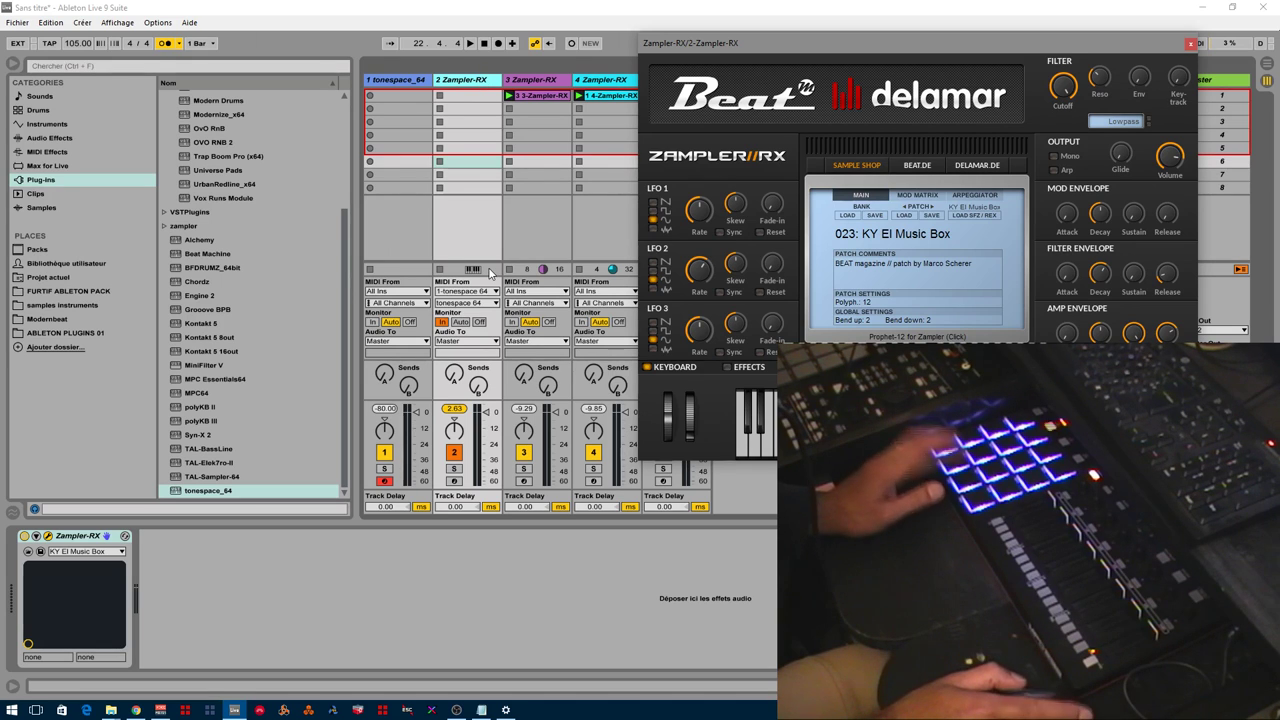
Reopen track 1's tonespace plugin, move its window fully into view, and set its MIDI input to VST/AU host
left_click(396, 82)
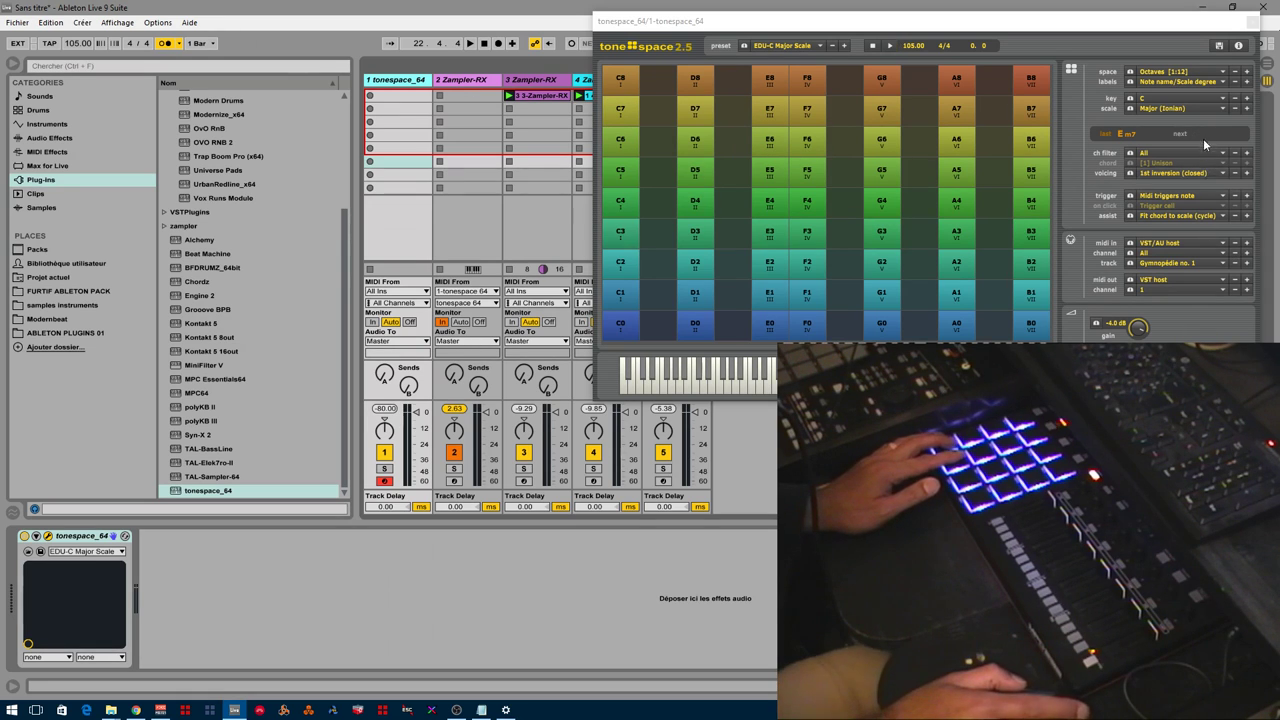
left_click_drag(1160, 26, 695, 125)
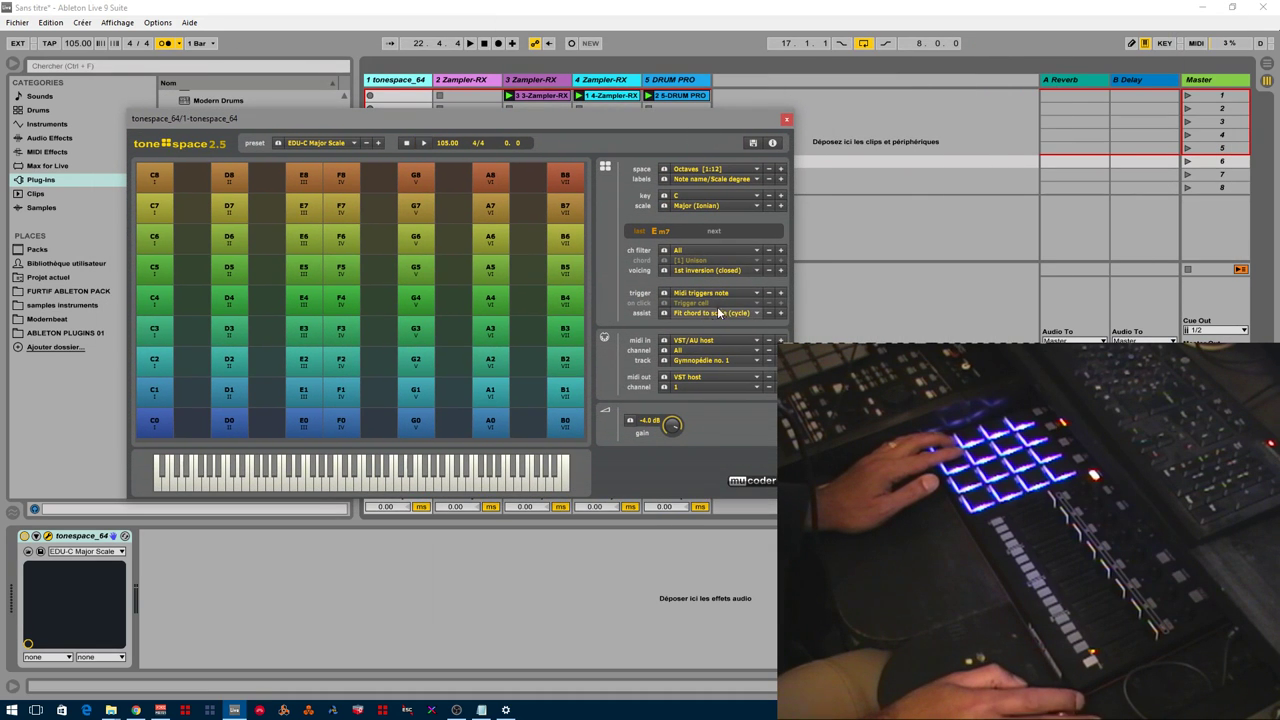
left_click_drag(730, 120, 625, 98)
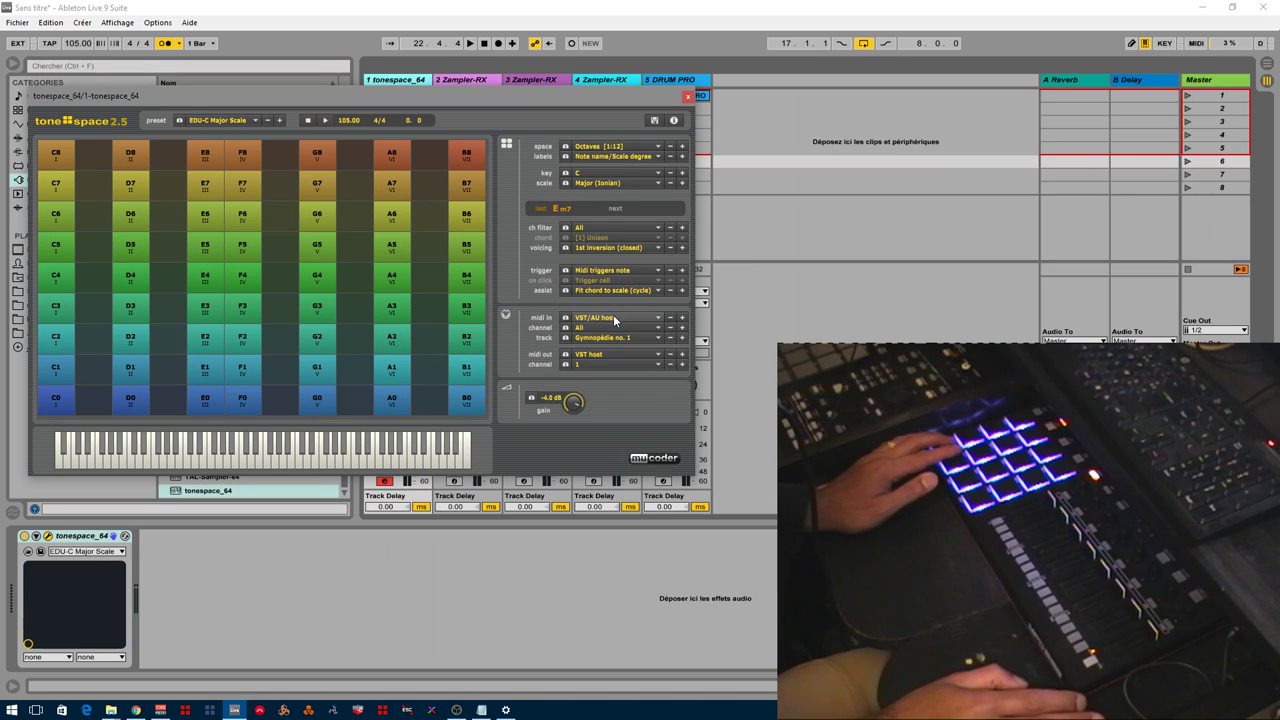
left_click(615, 317)
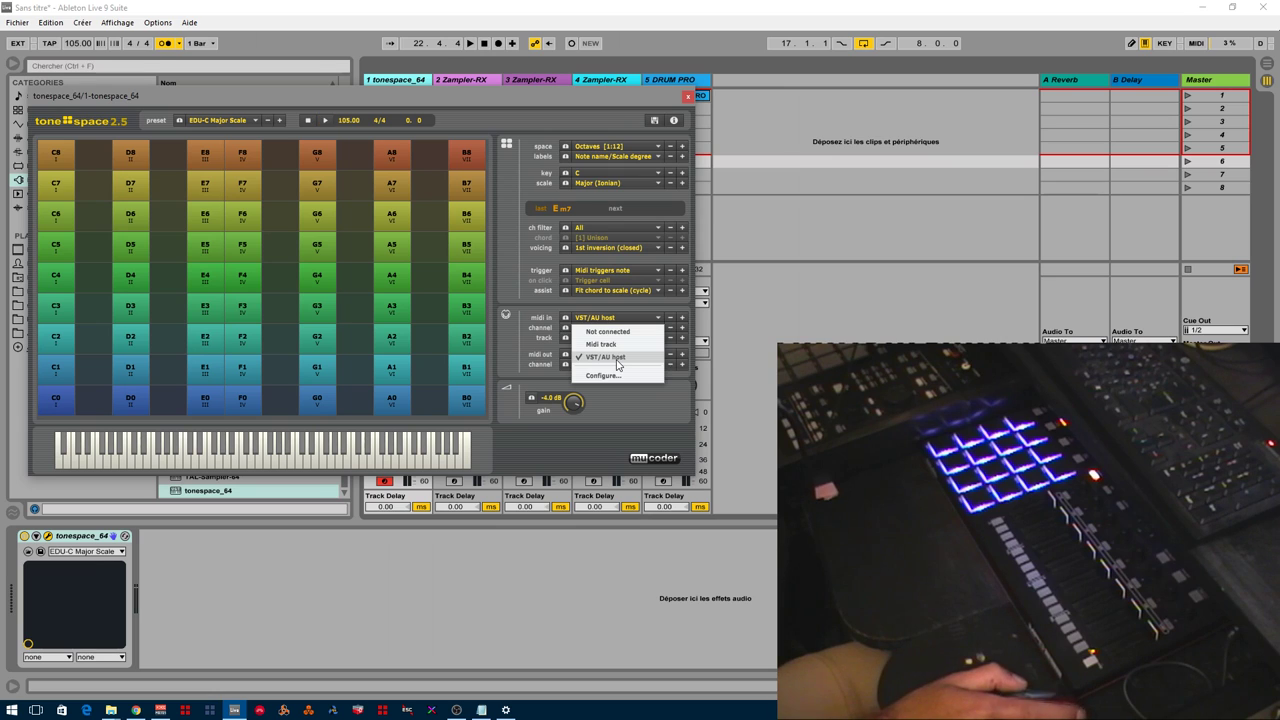
left_click(616, 358)
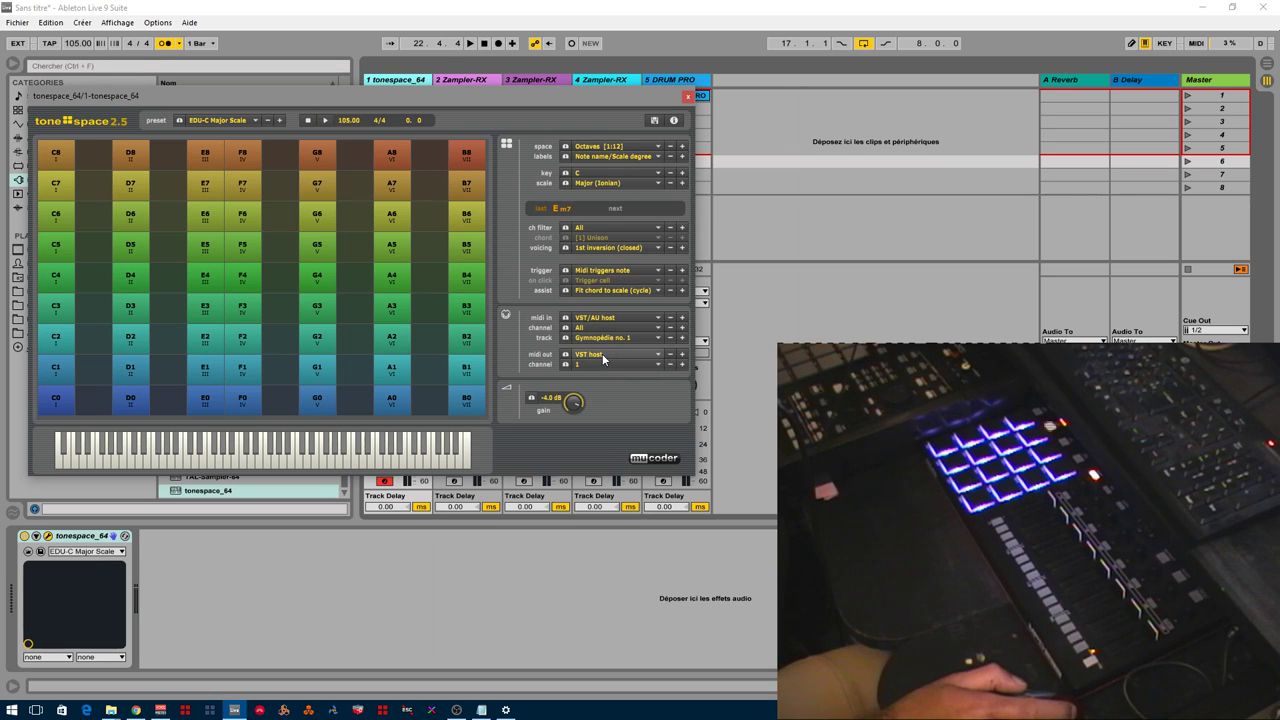
Set tonespace's MIDI output to VST host
left_click(612, 355)
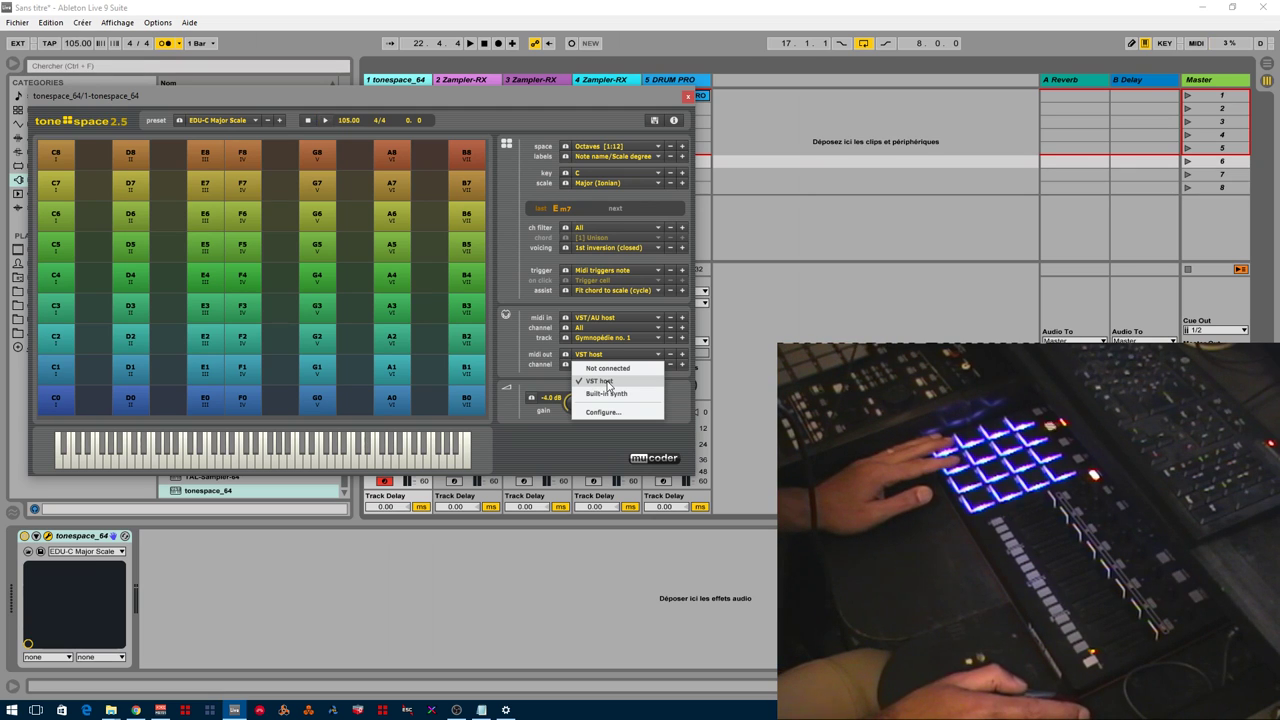
left_click(607, 382)
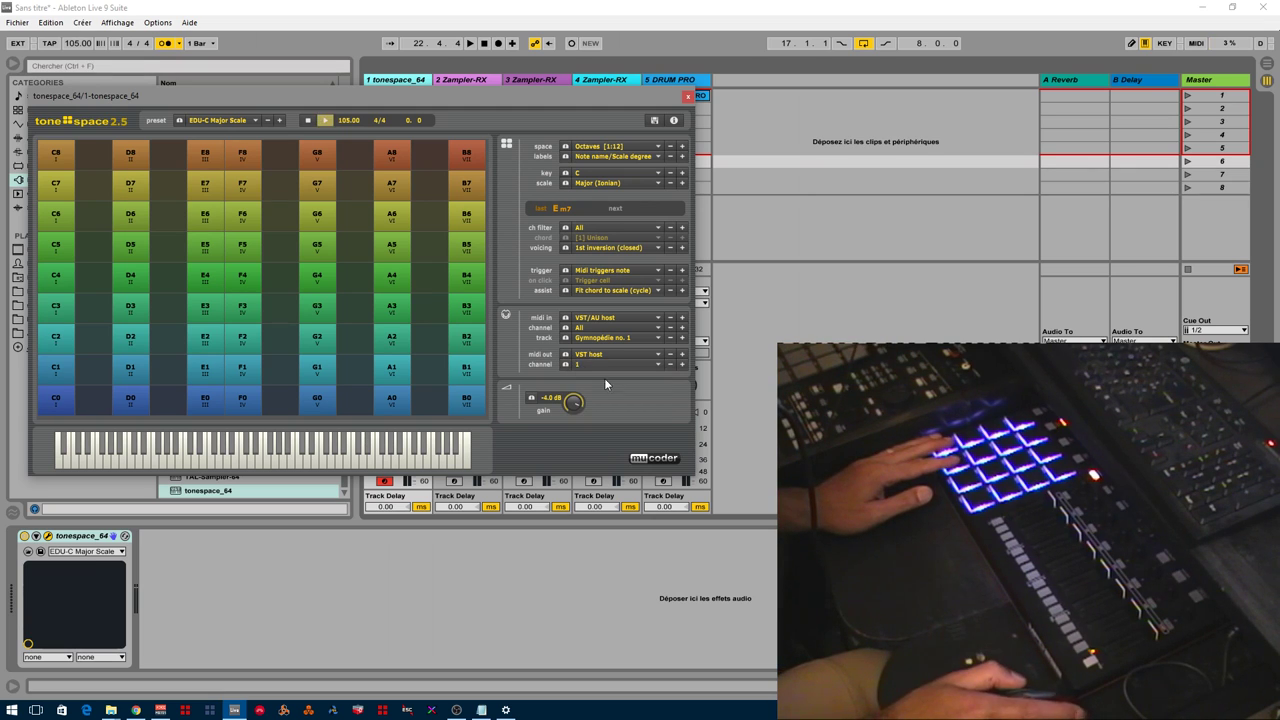
left_click(592, 288)
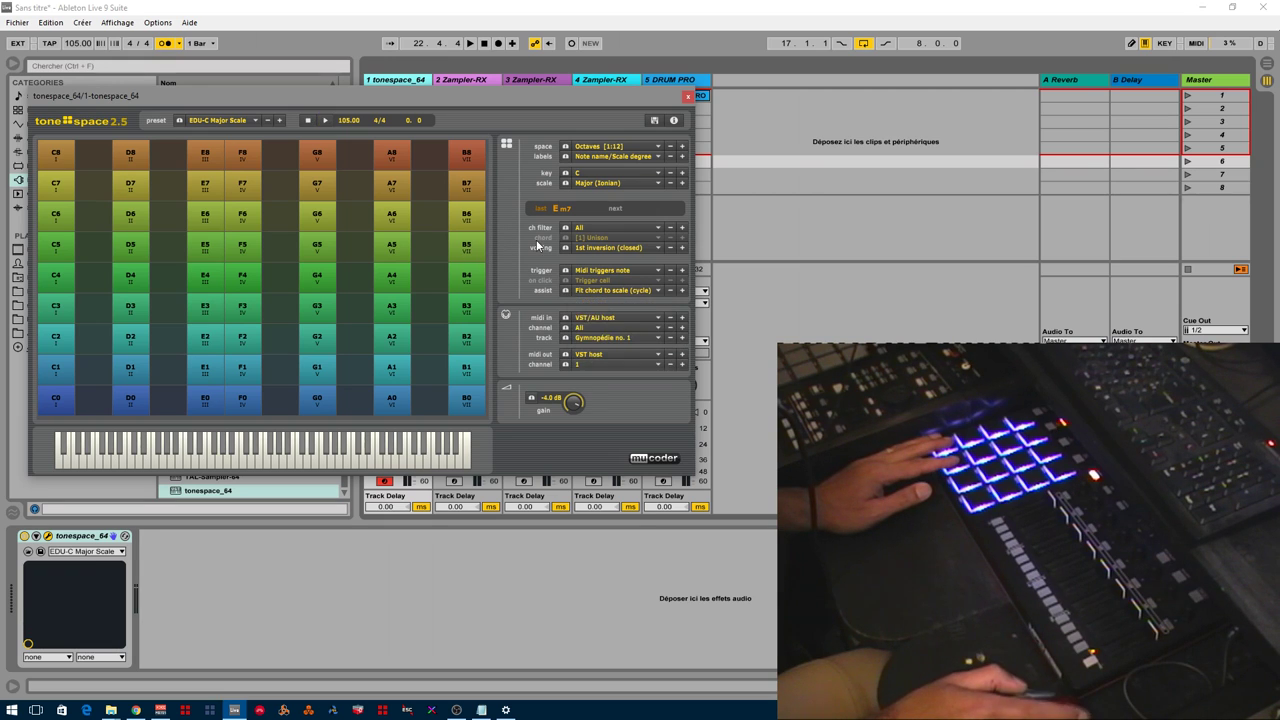
left_click(650, 367)
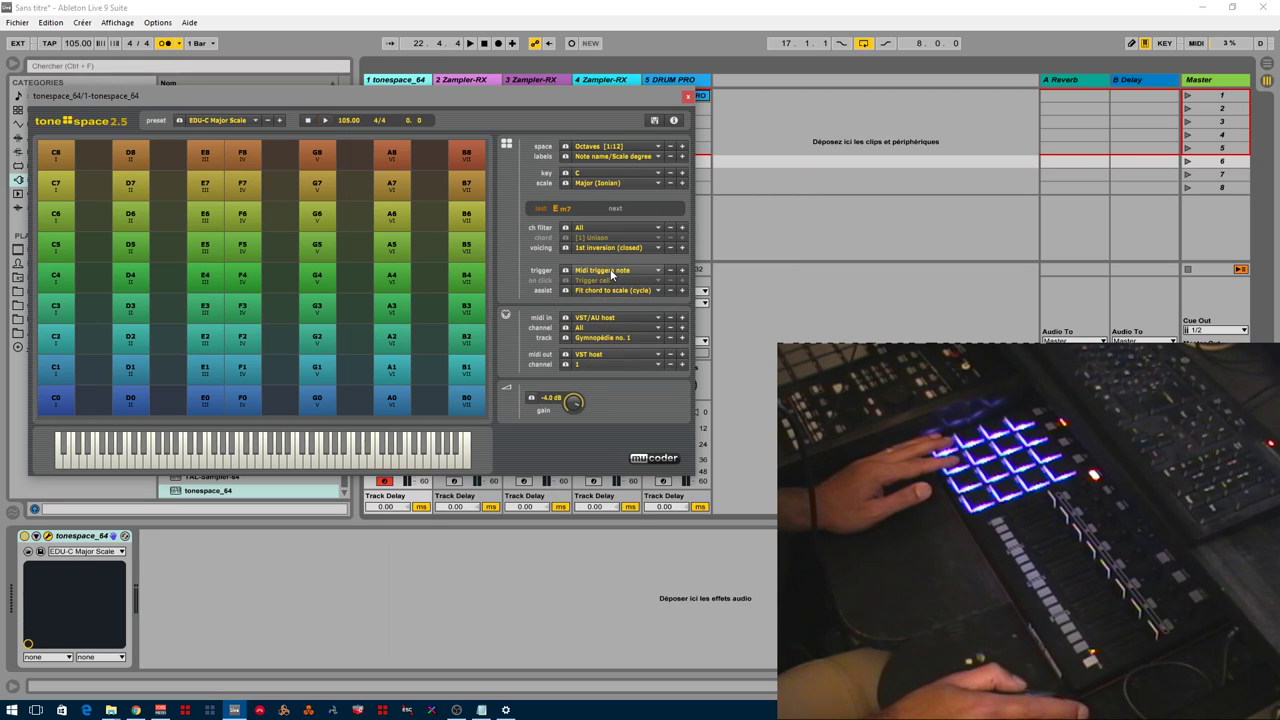
Examine tonespace's available trigger modes and chord voicings
left_click(610, 269)
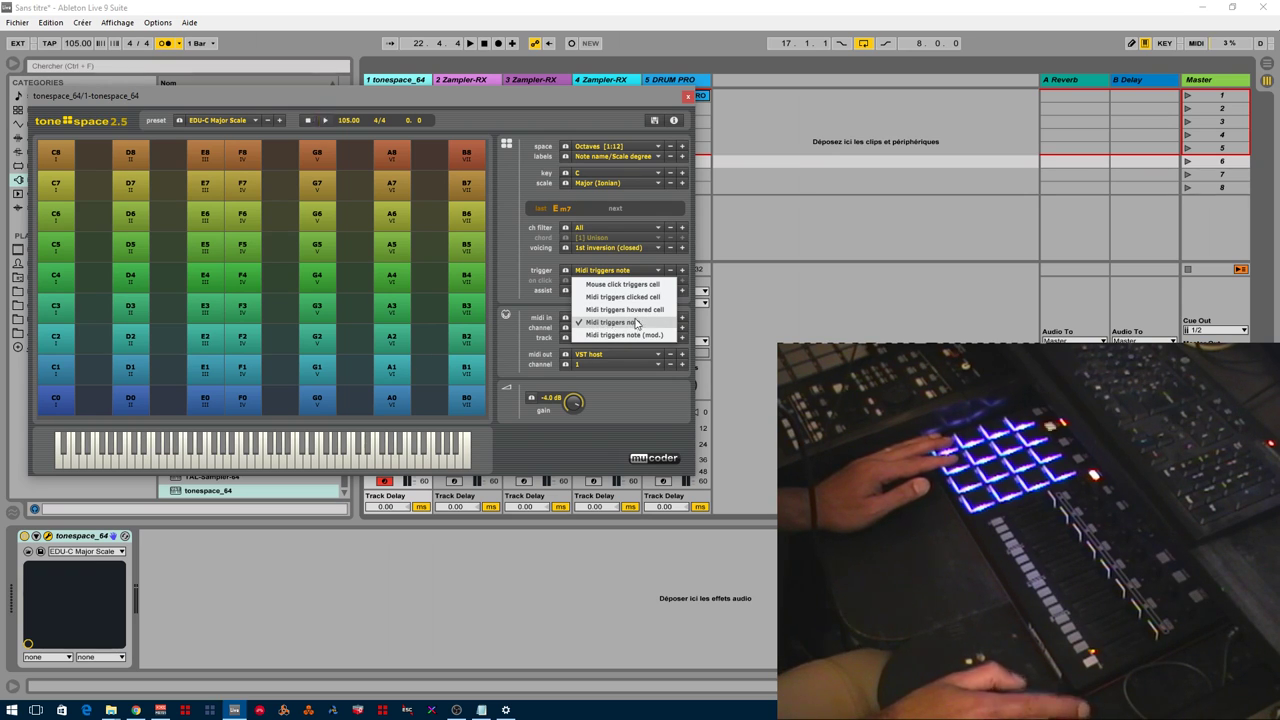
left_click(530, 259)
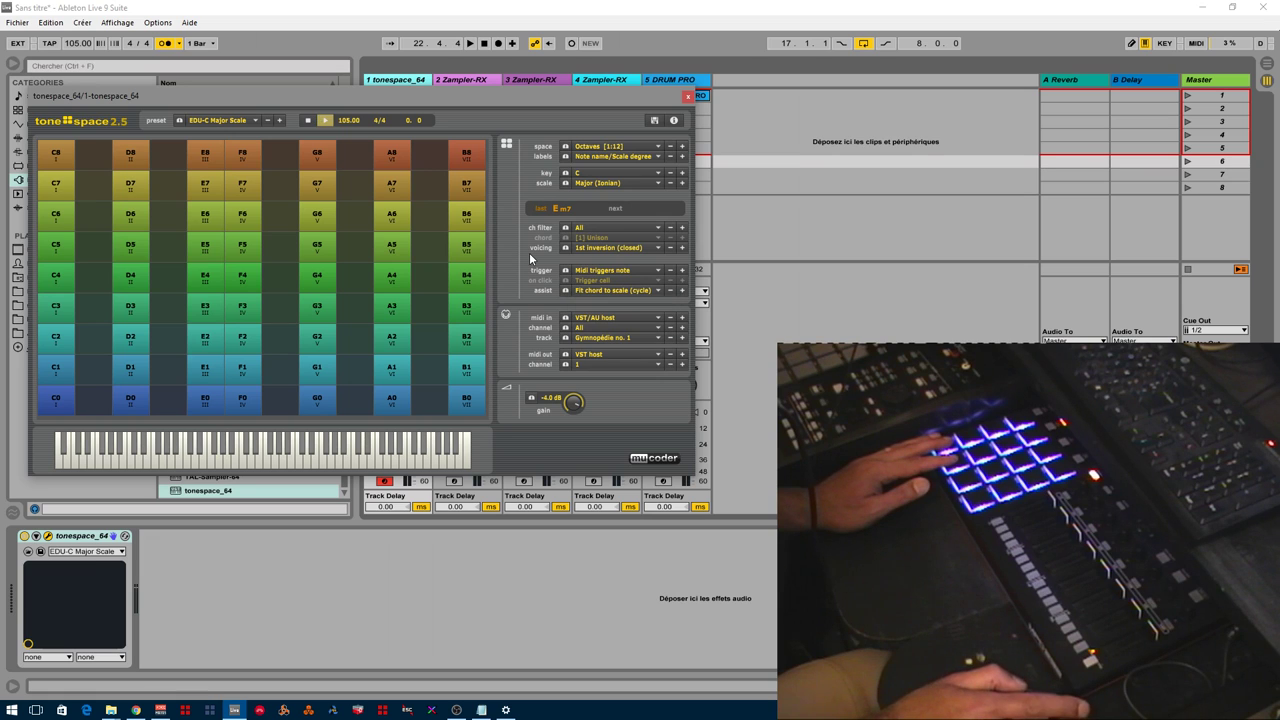
left_click(645, 248)
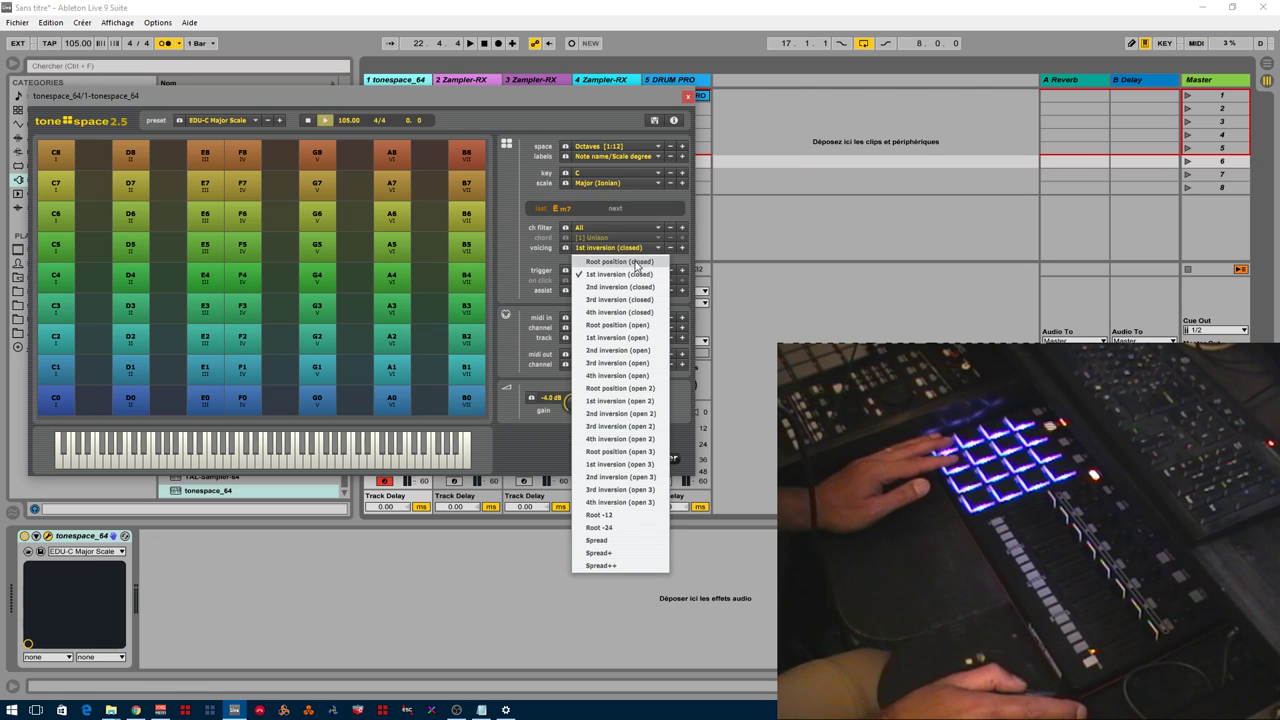
left_click(489, 248)
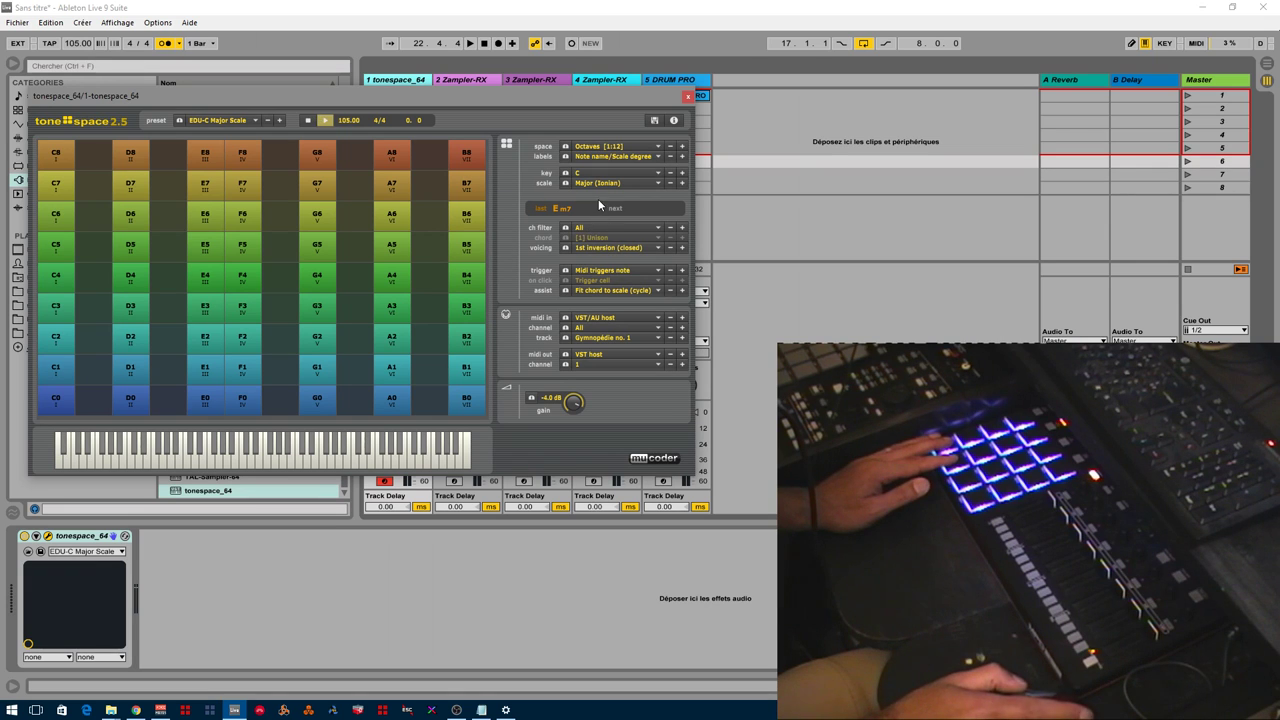
Move the tonespace window off the browser and clear of track 1's mixer controls, leaving its built-in playback stopped
left_click_drag(428, 94, 780, 116)
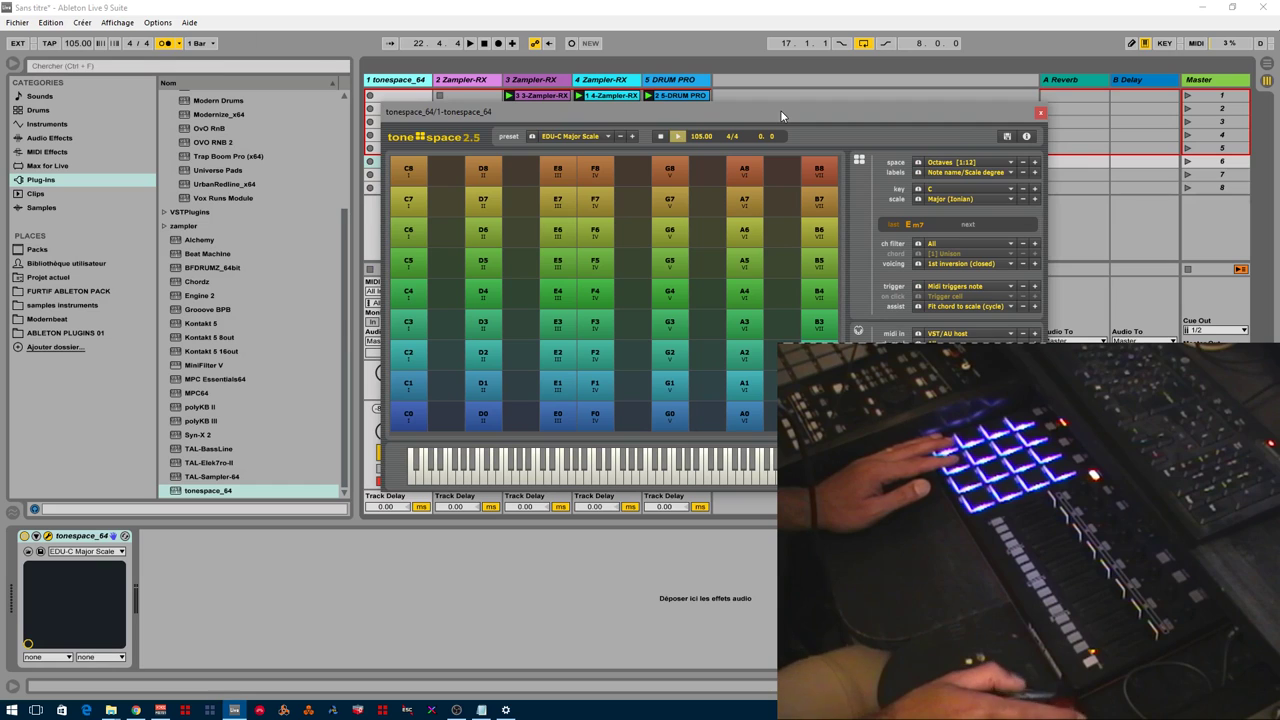
left_click(678, 136)
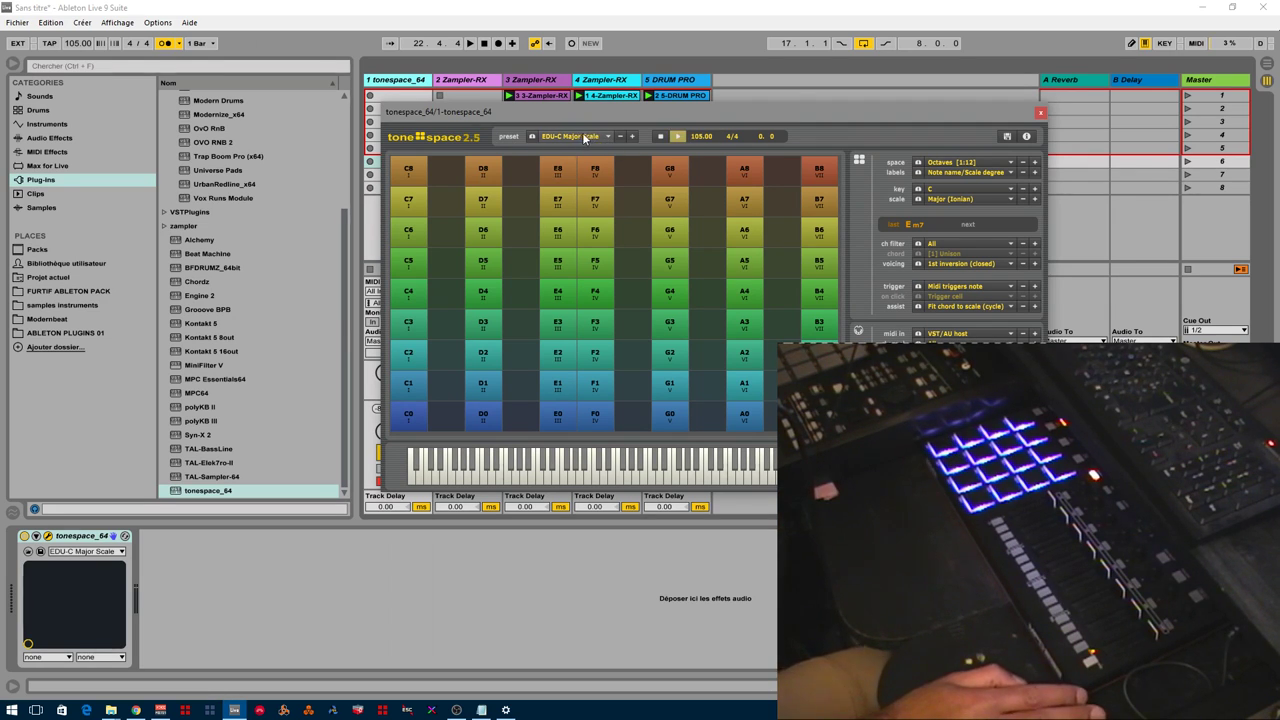
left_click(663, 136)
left_click_drag(863, 119, 932, 91)
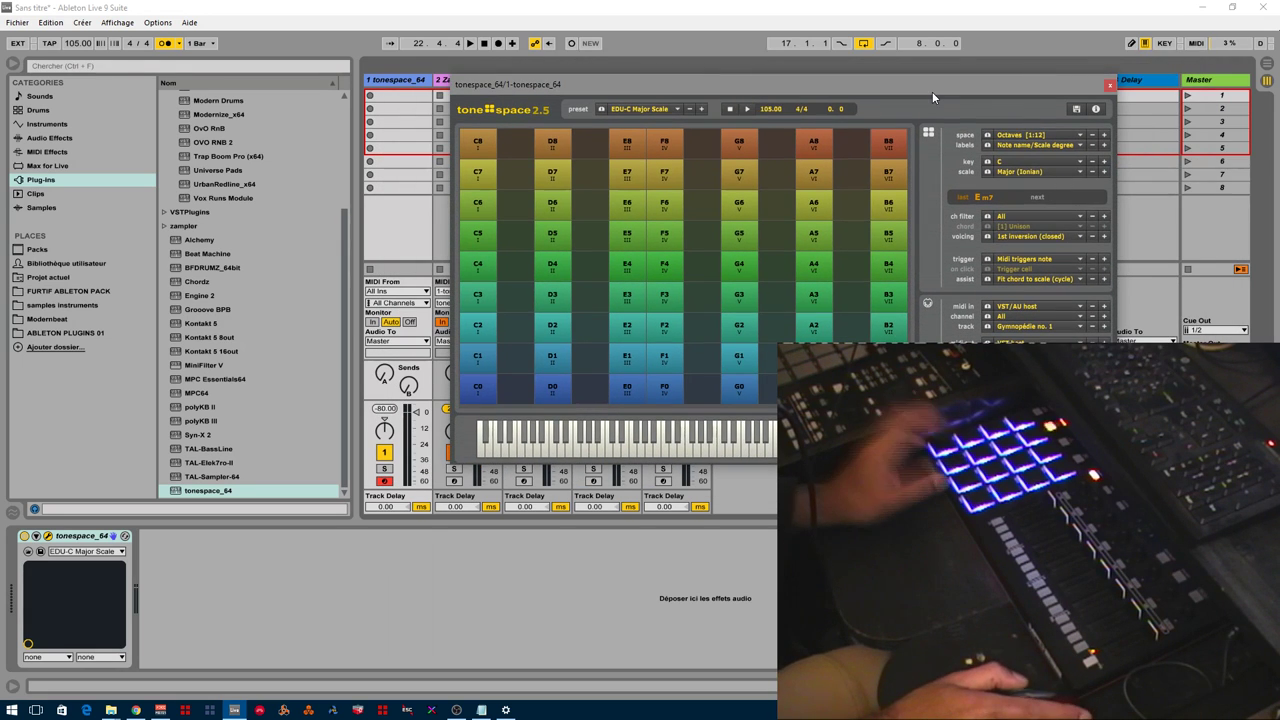
Examine tonespace's available presets, scales, keys, cell labels and note-space layouts
left_click(648, 109)
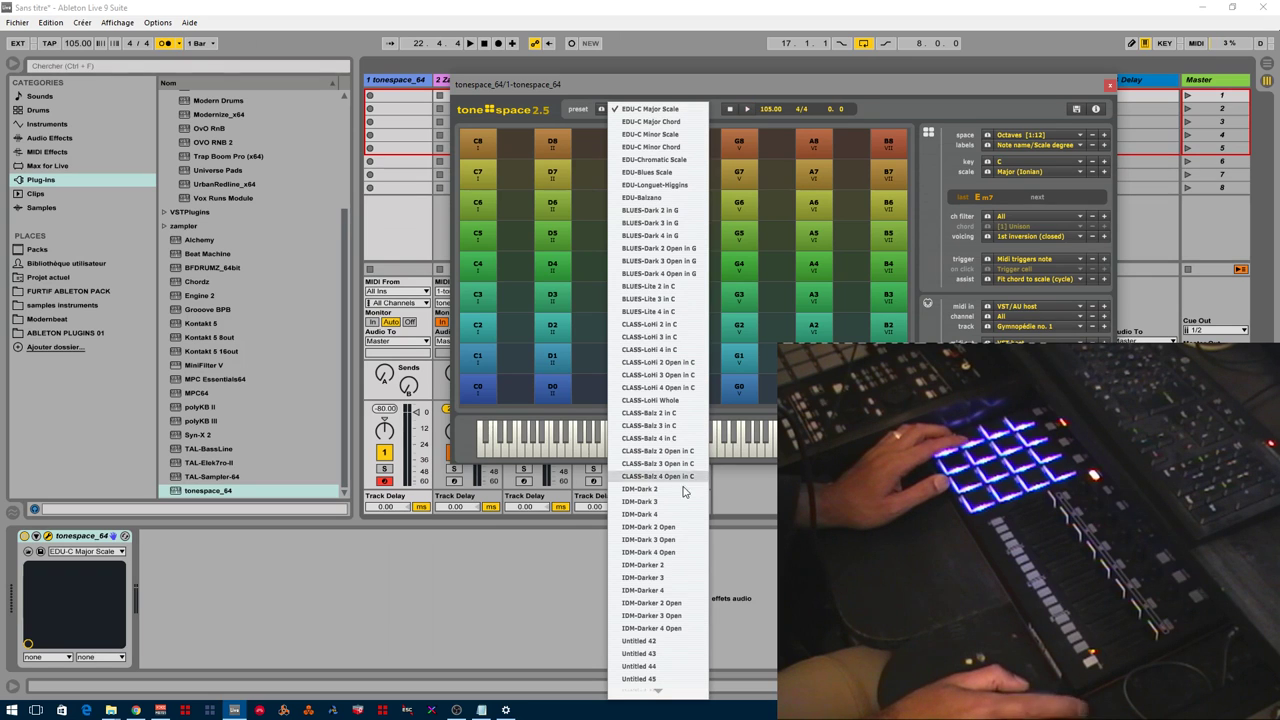
scroll(665, 672, "down", 3)
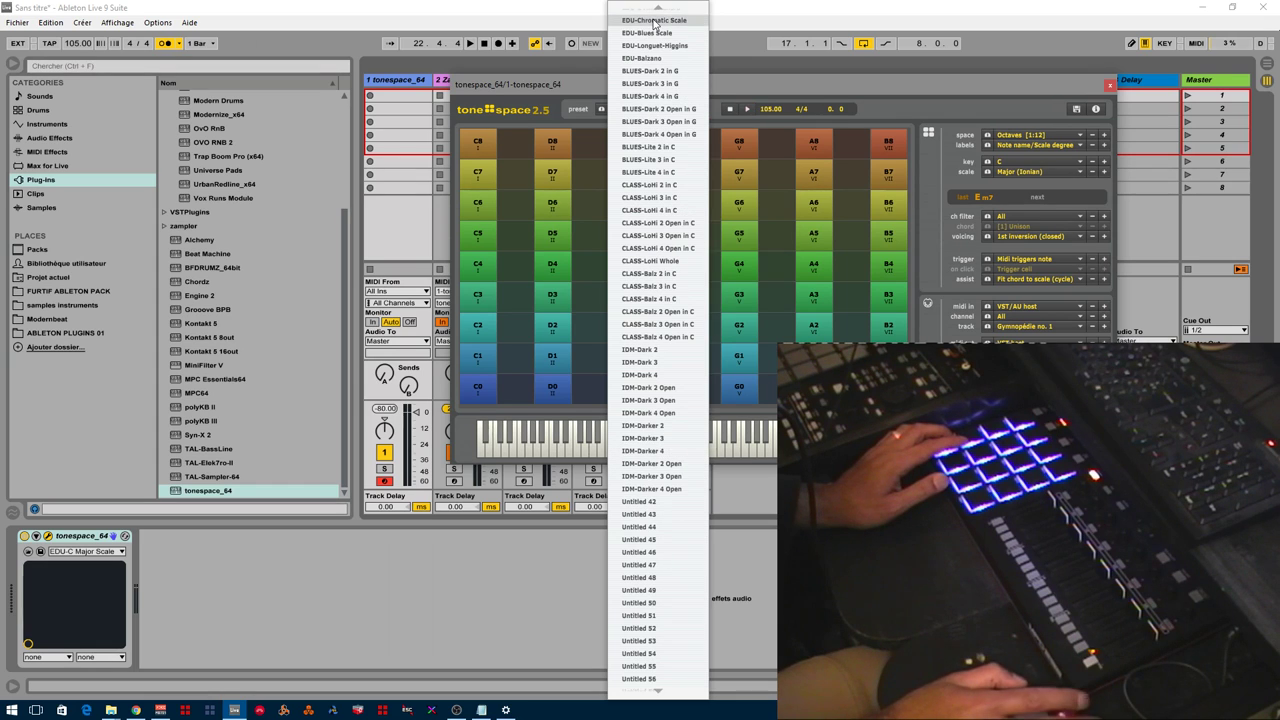
left_click(890, 18)
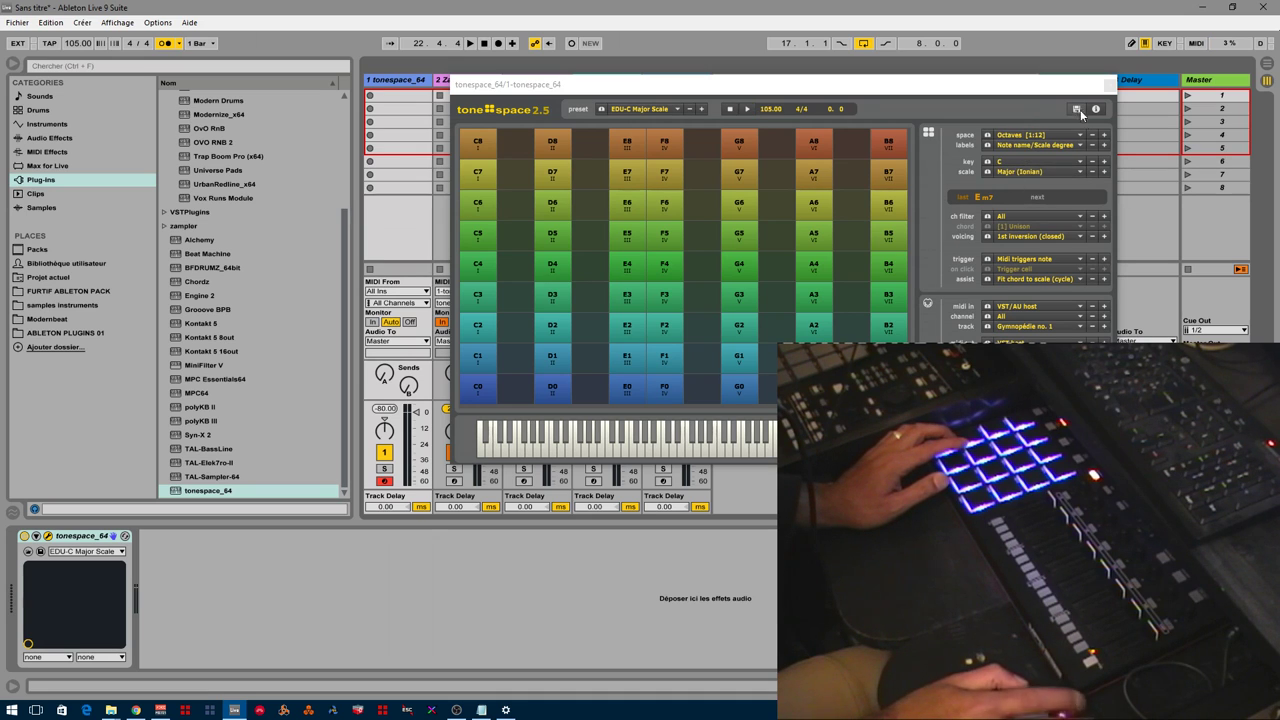
left_click(1079, 172)
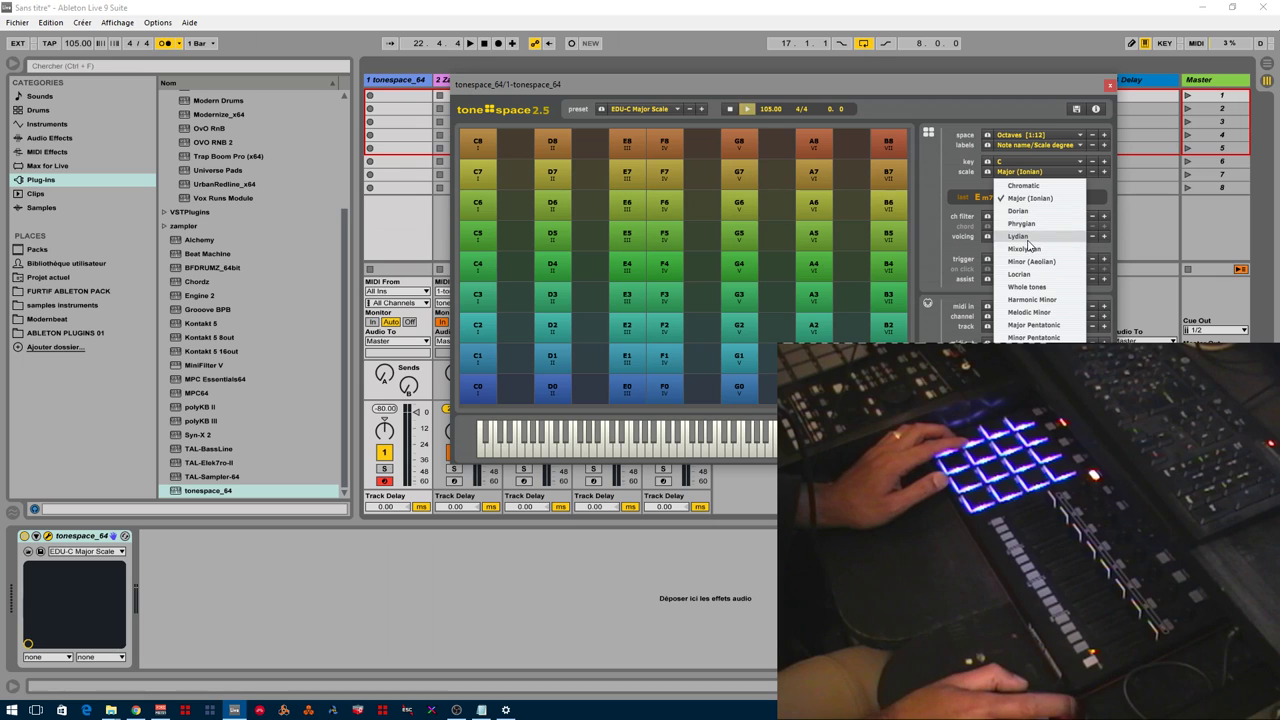
left_click(1031, 163)
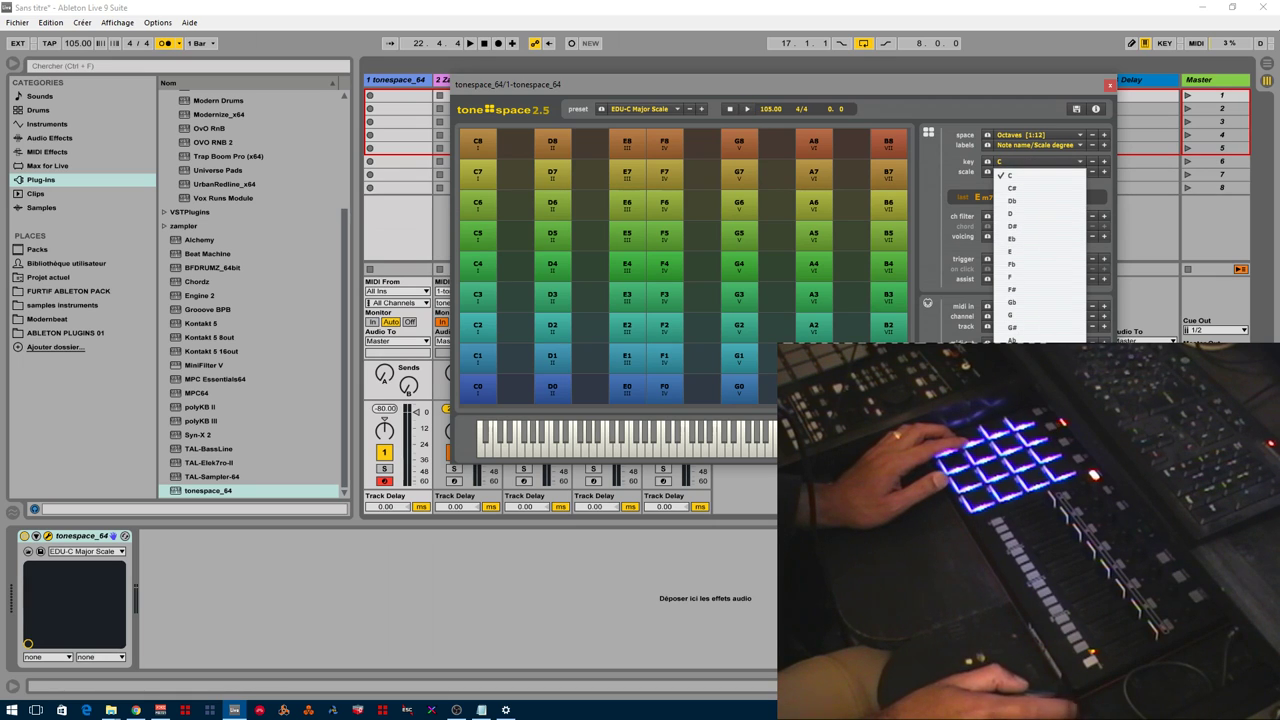
left_click(1008, 175)
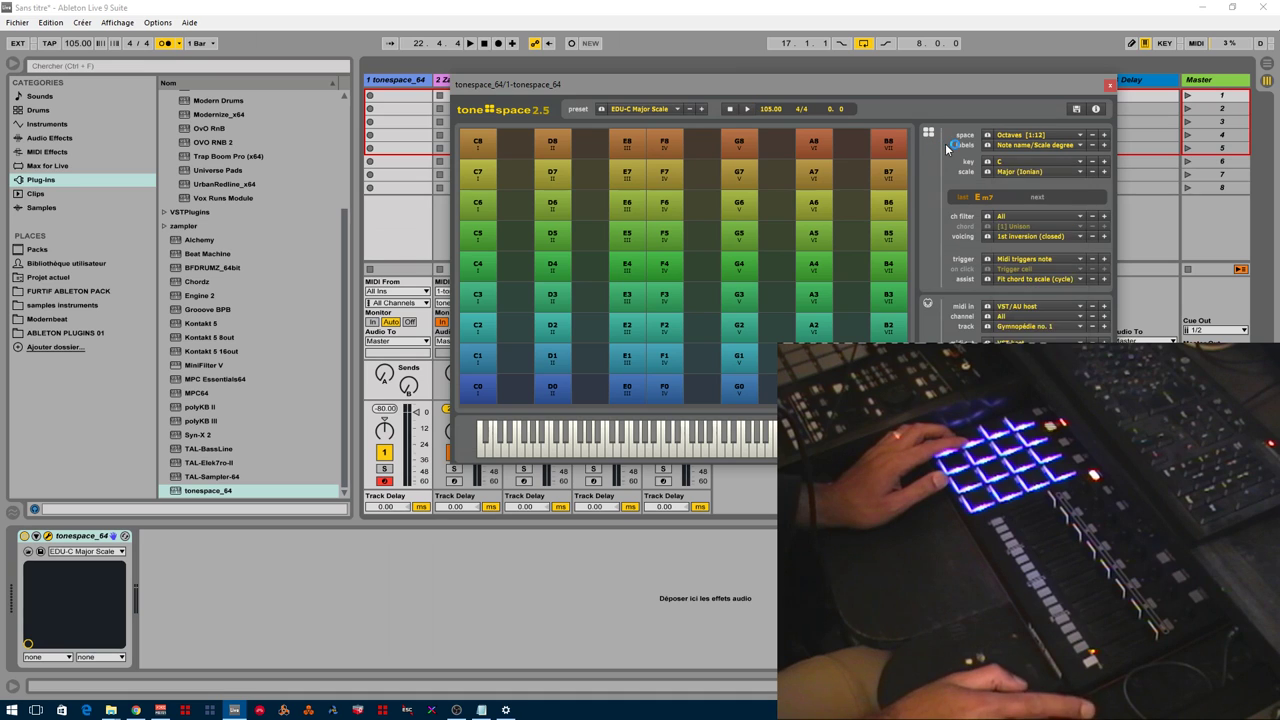
left_click(1043, 144)
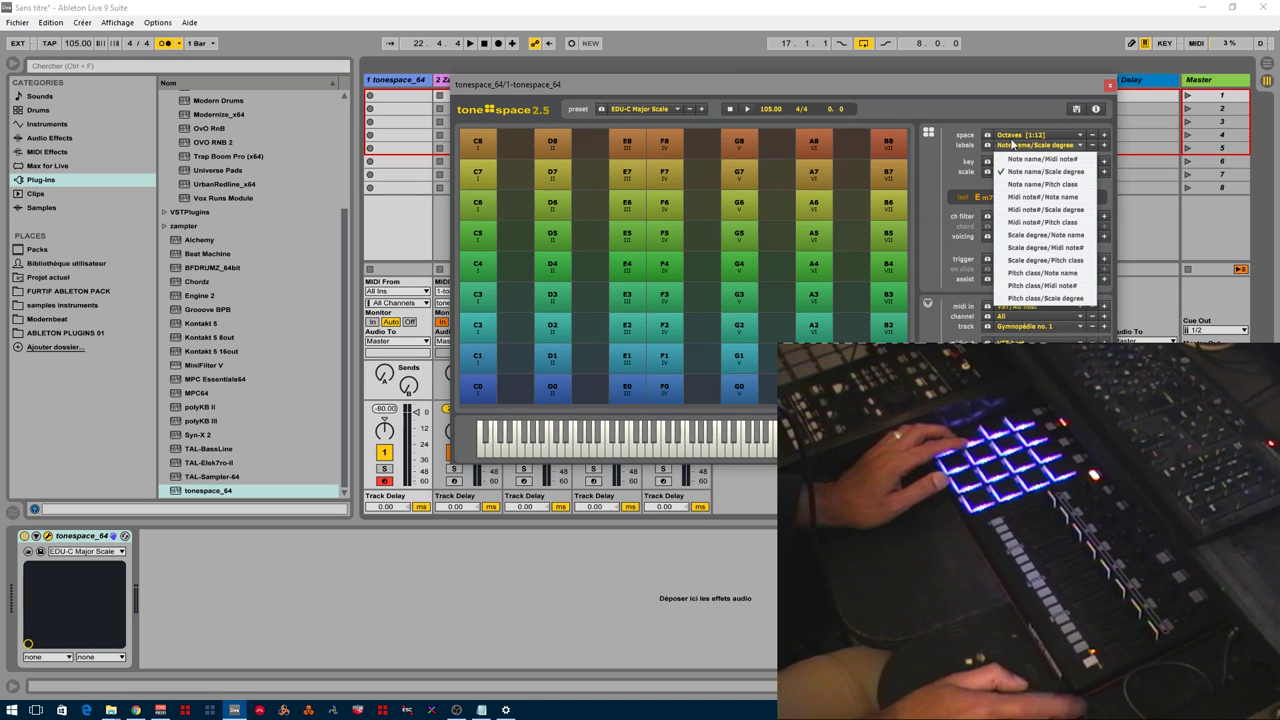
left_click(948, 151)
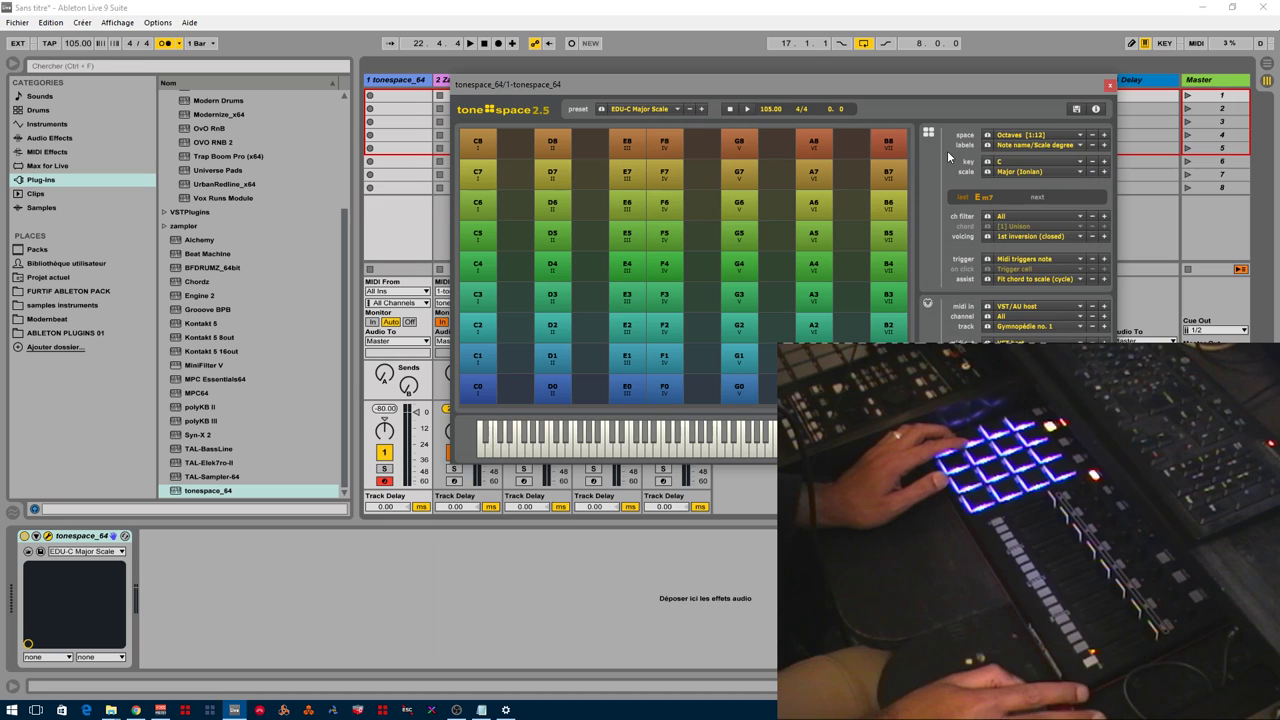
left_click(1040, 135)
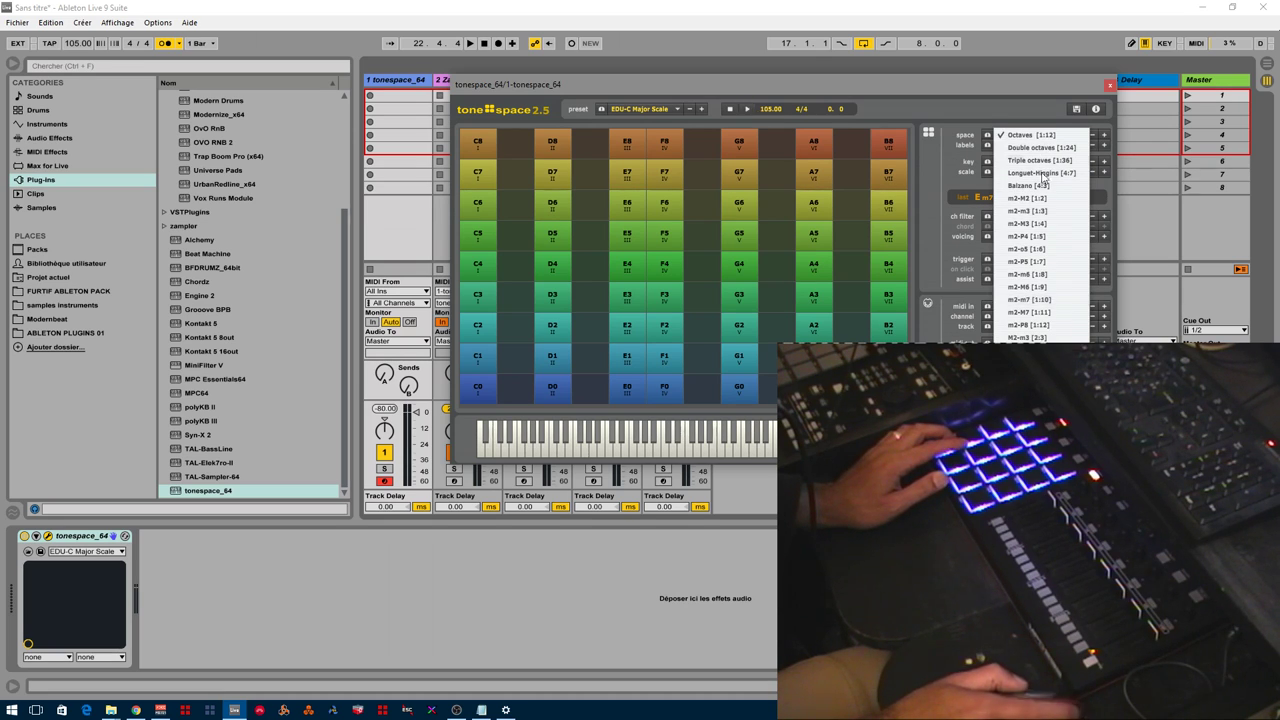
left_click(950, 151)
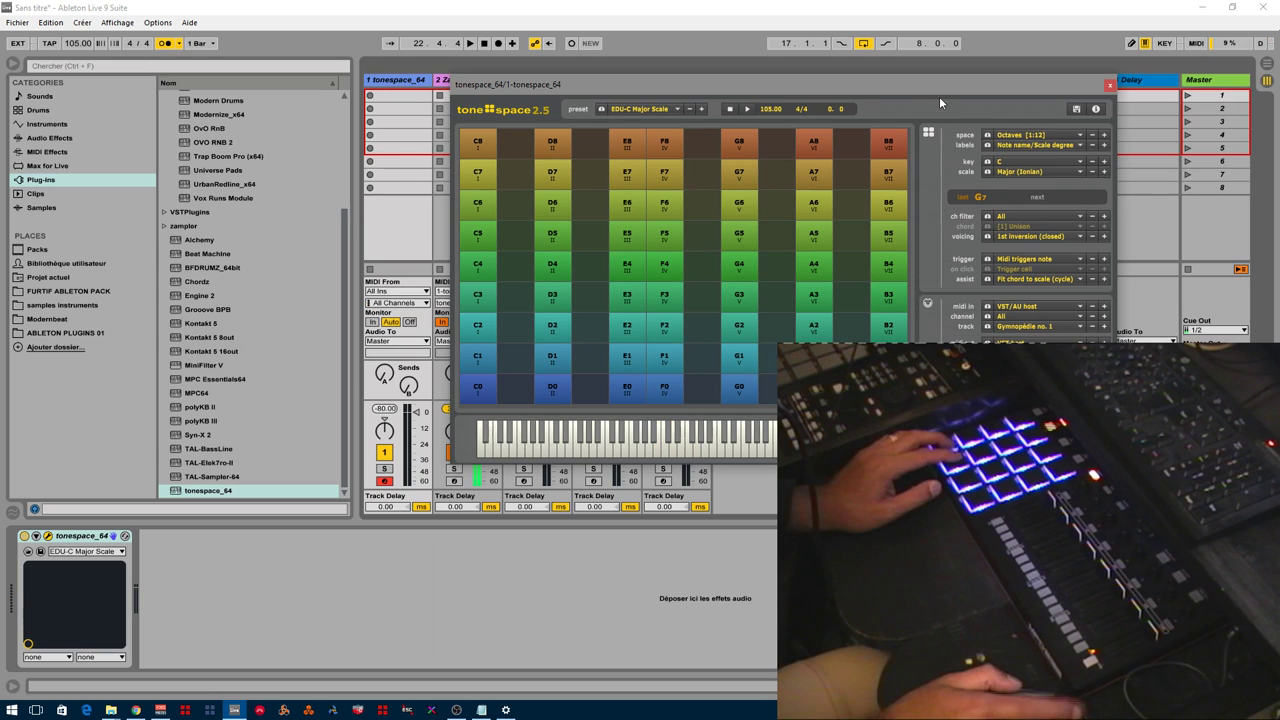
Reposition the tonespace window over the browser so its full note grid, settings and keyboard are in view
left_click_drag(933, 82, 952, 51)
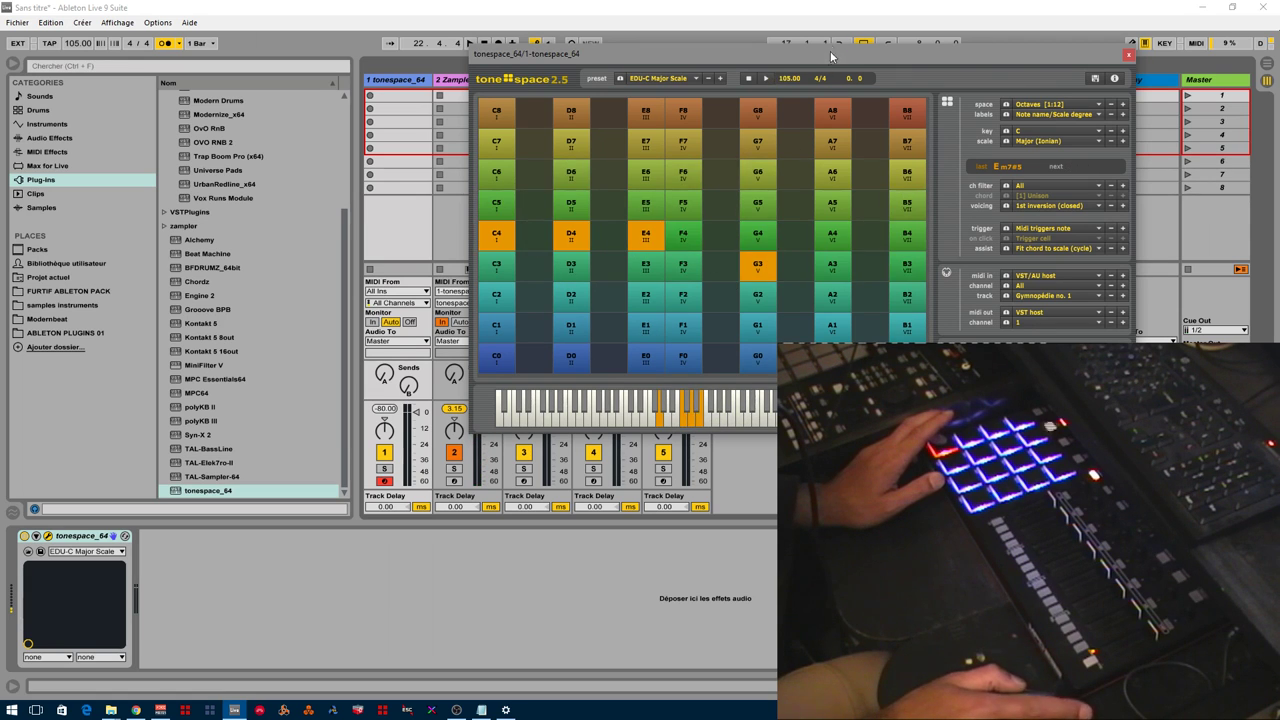
left_click_drag(830, 55, 485, 71)
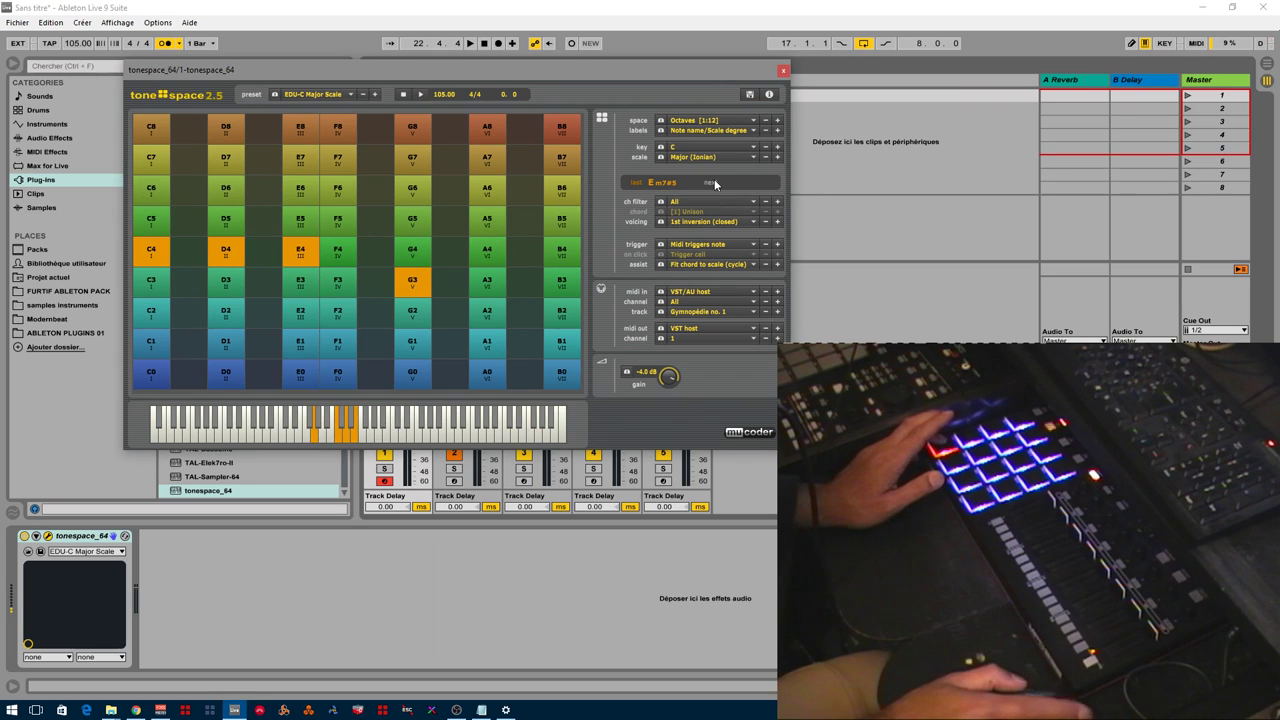
left_click_drag(700, 69, 704, 77)
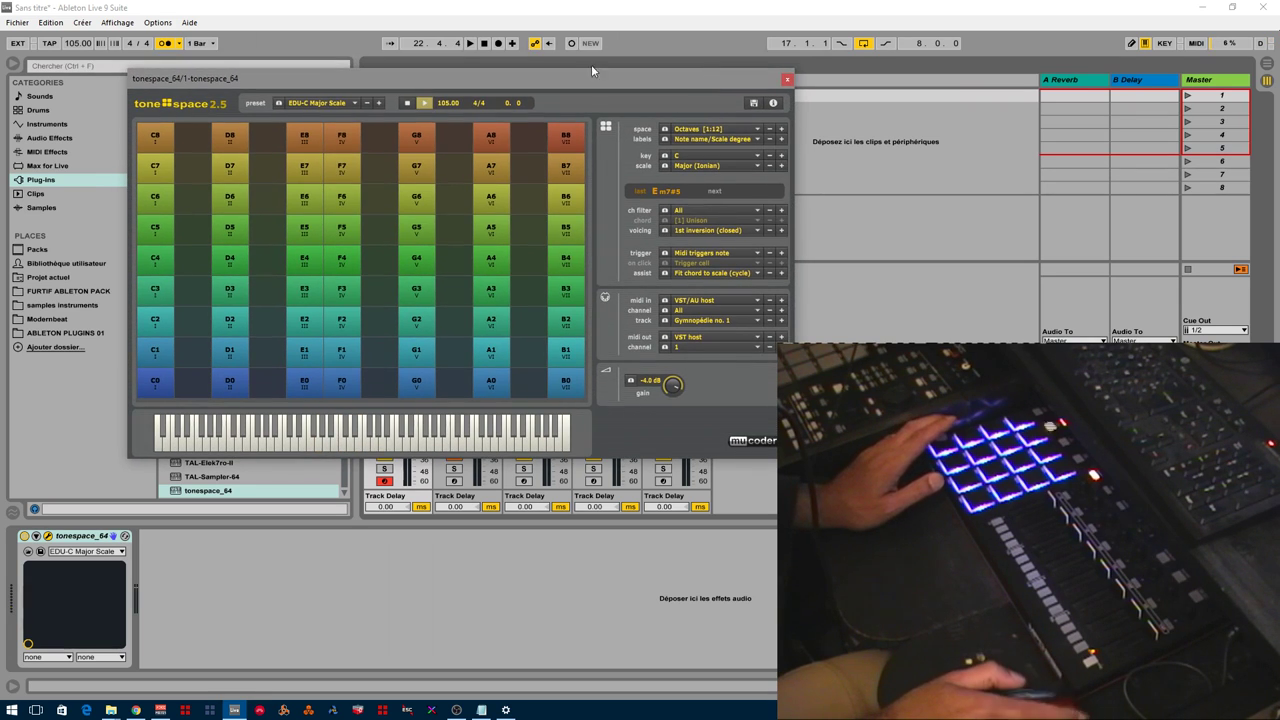
Switch the tonespace scale to Dorian in the key of C
left_click(721, 165)
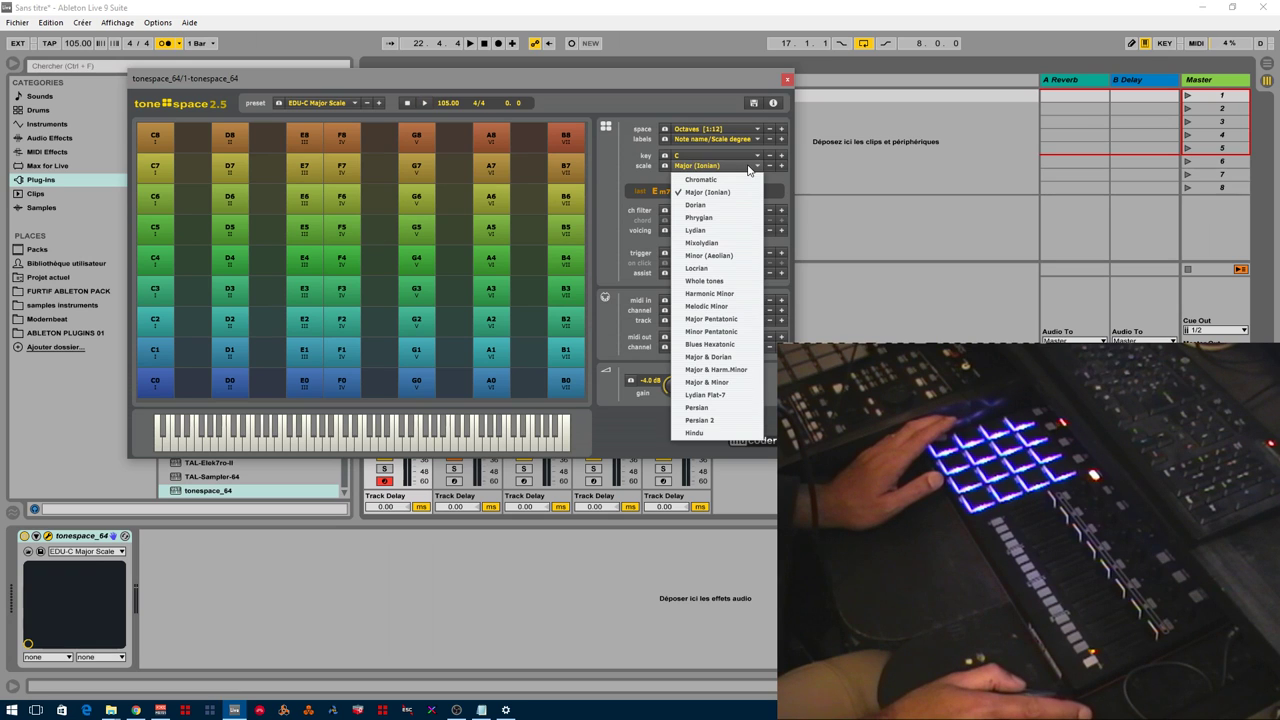
left_click(627, 164)
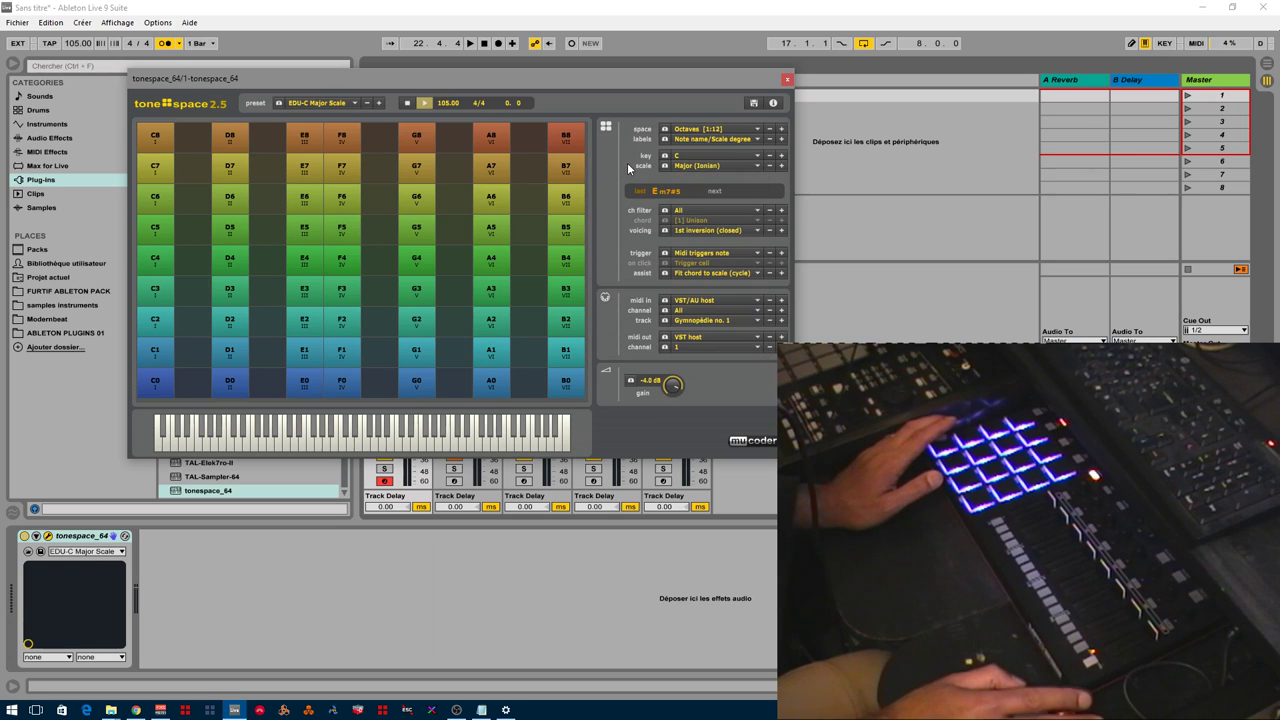
left_click(690, 165)
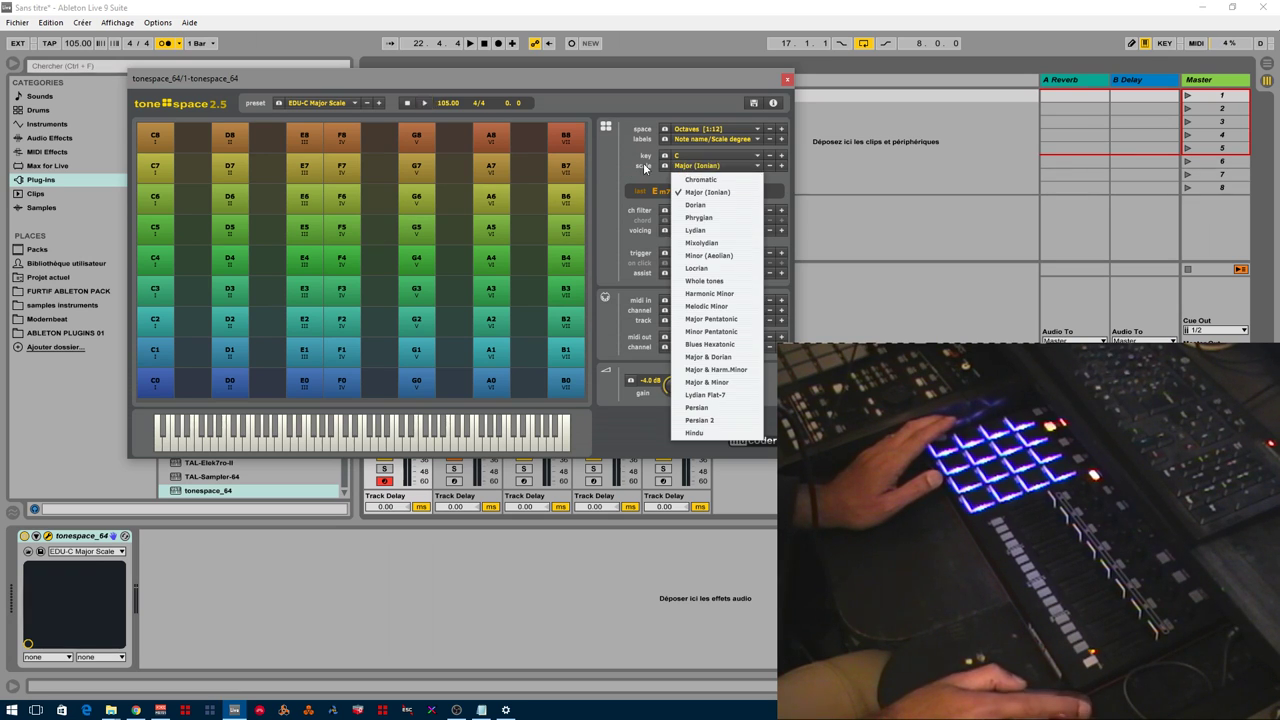
left_click(685, 166)
left_click(688, 167)
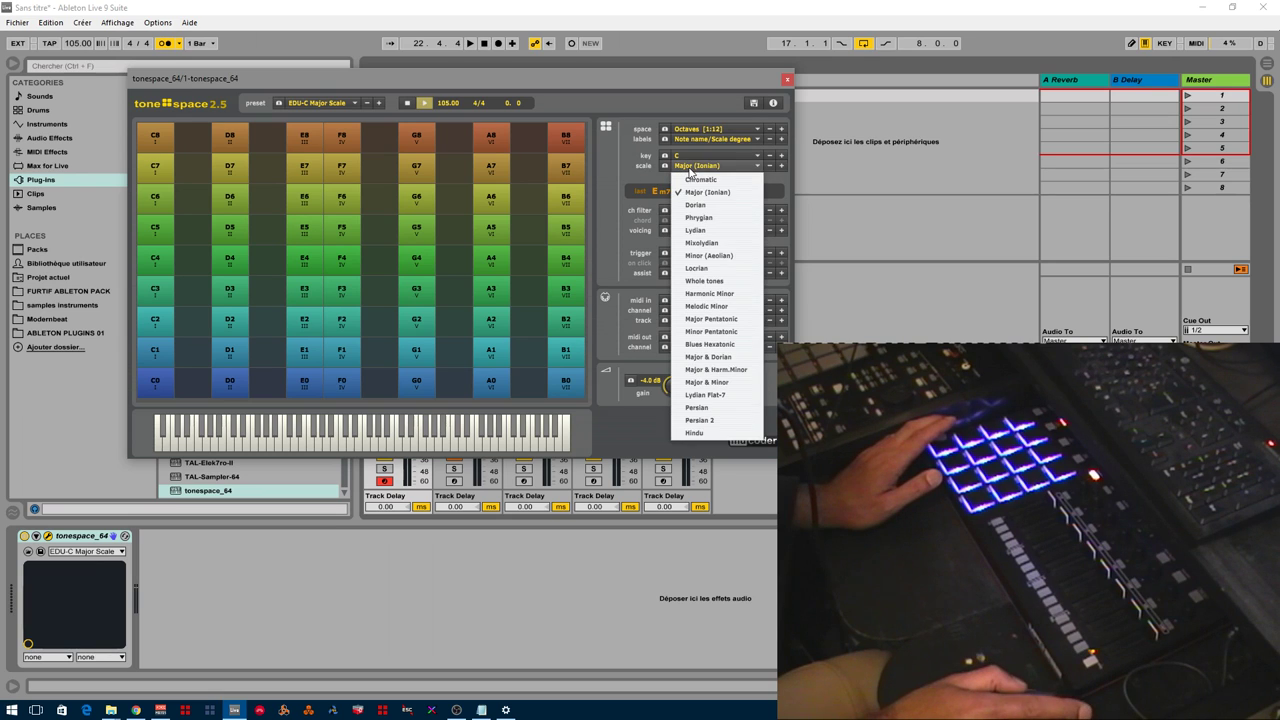
left_click(701, 208)
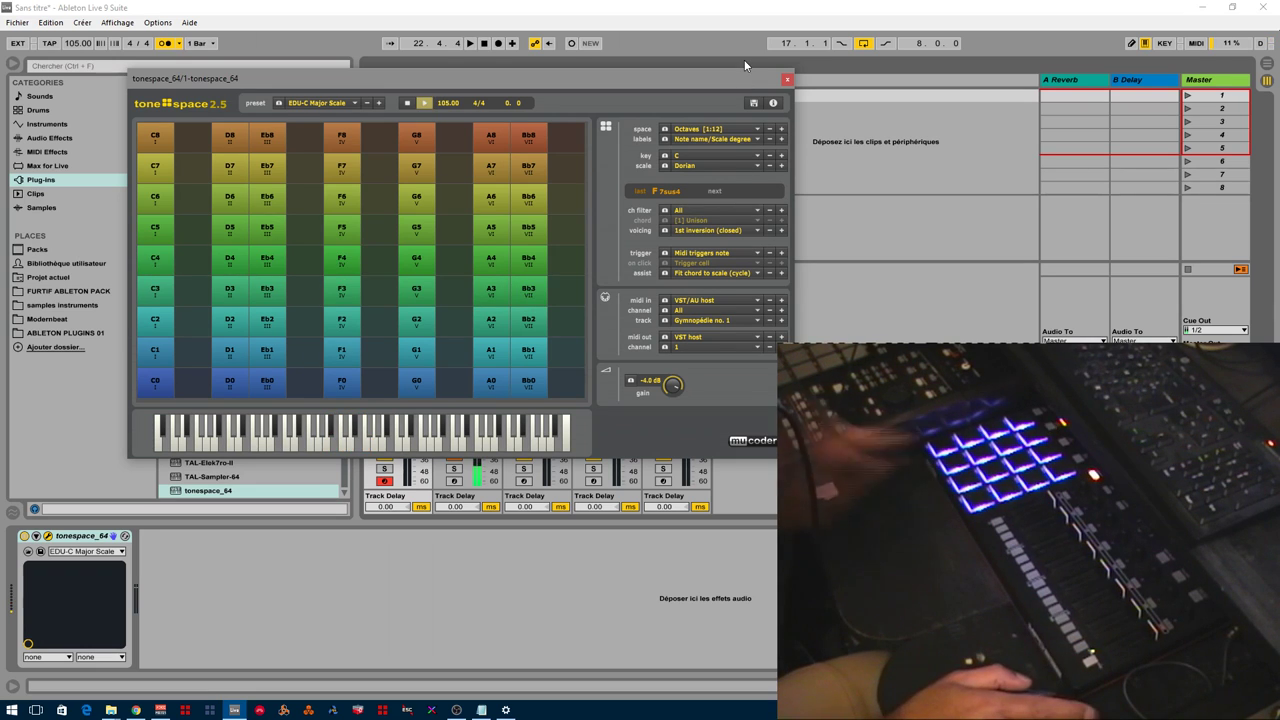
Move the tonespace window off the browser and set its scale to Major (Ionian)
left_click_drag(680, 77, 962, 50)
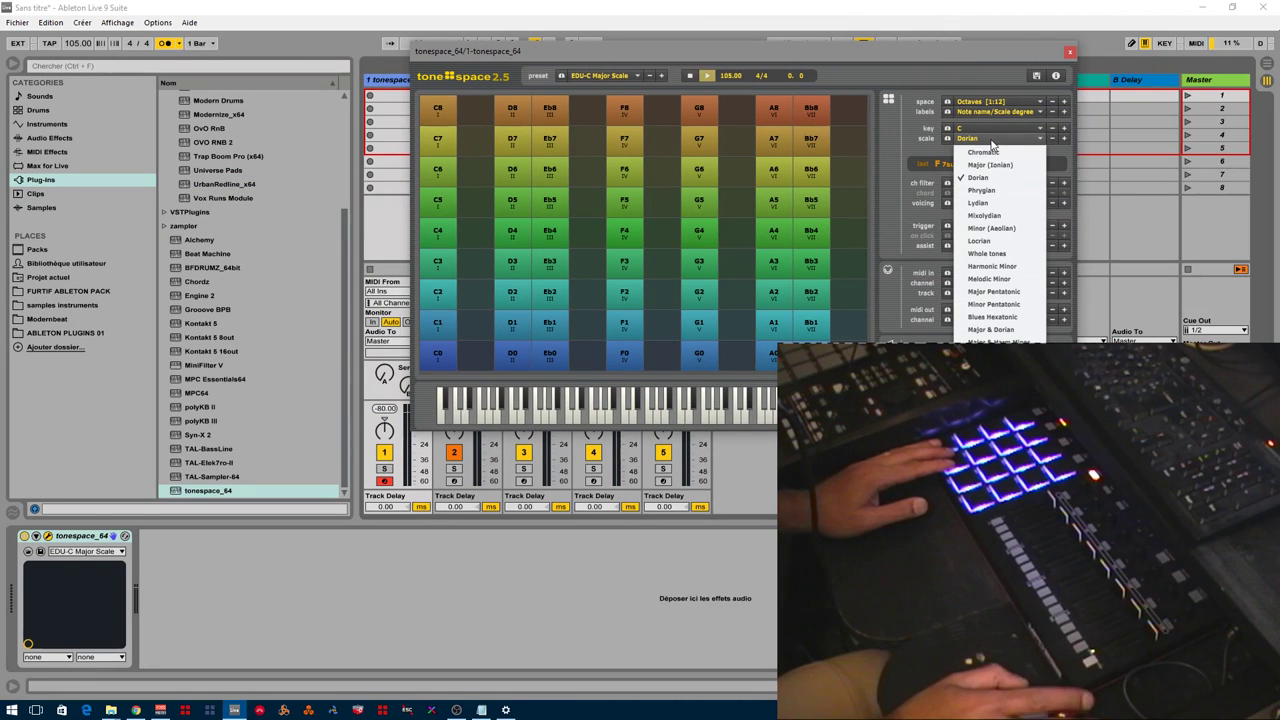
left_click(990, 138)
left_click(991, 164)
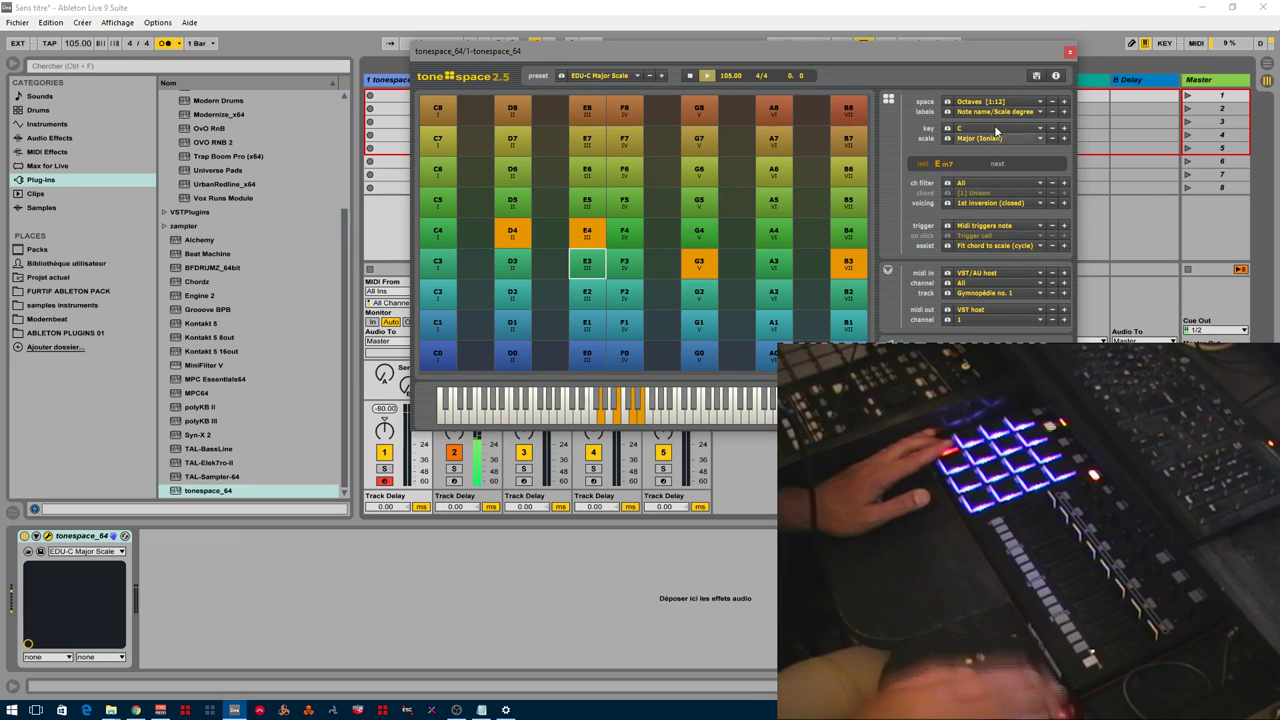
Open the Zampler-RX instrument on track 2 and load patch 024 KY Electric Piano [SHS10]
left_click_drag(1021, 54, 1098, 79)
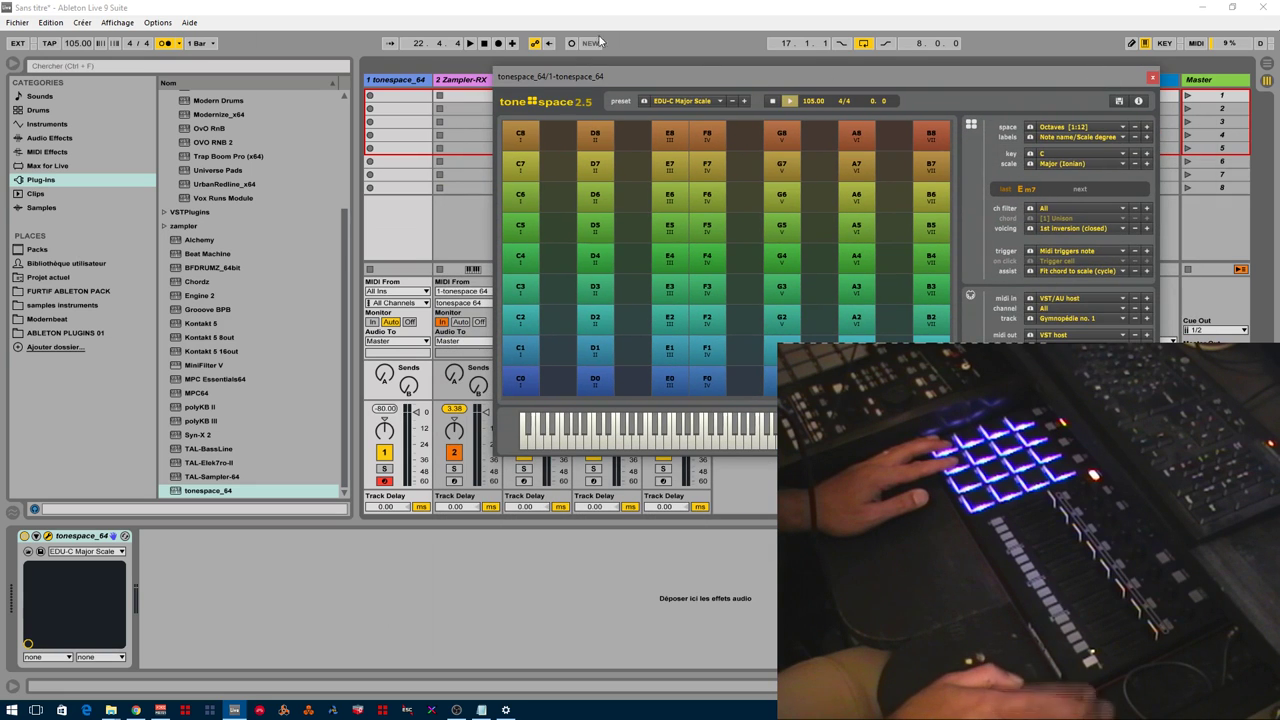
left_click(483, 80)
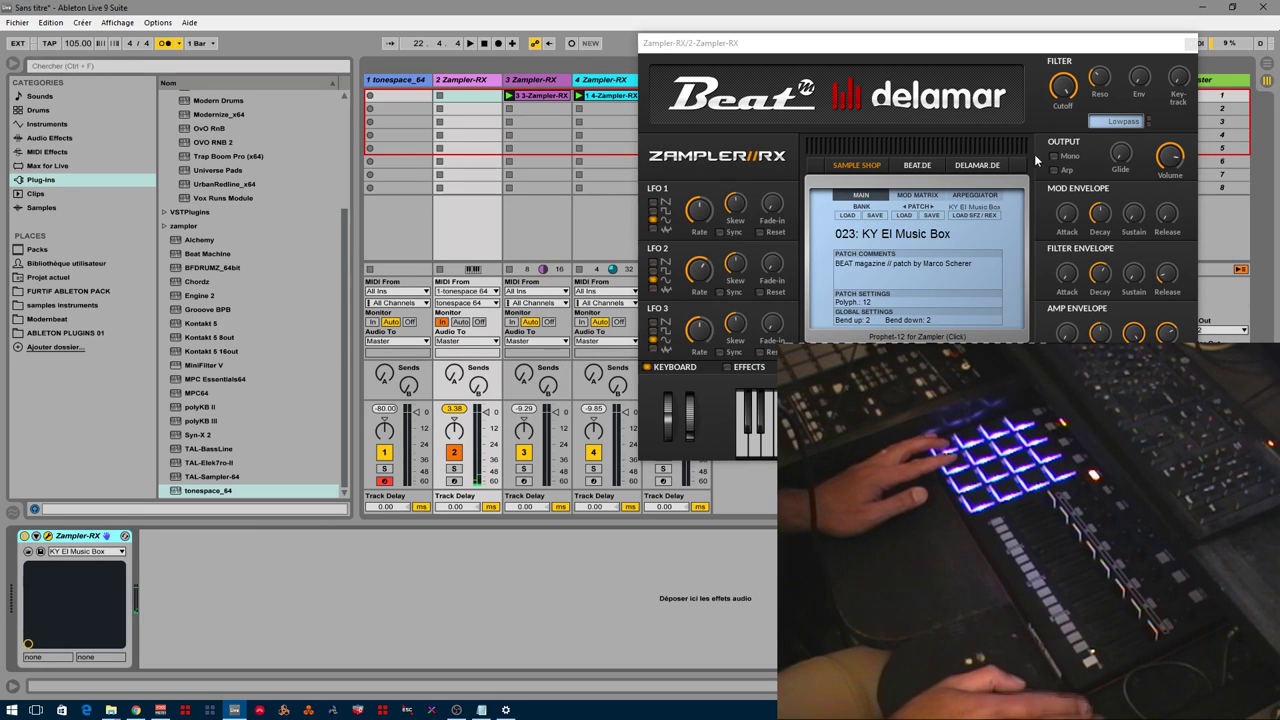
left_click(919, 209)
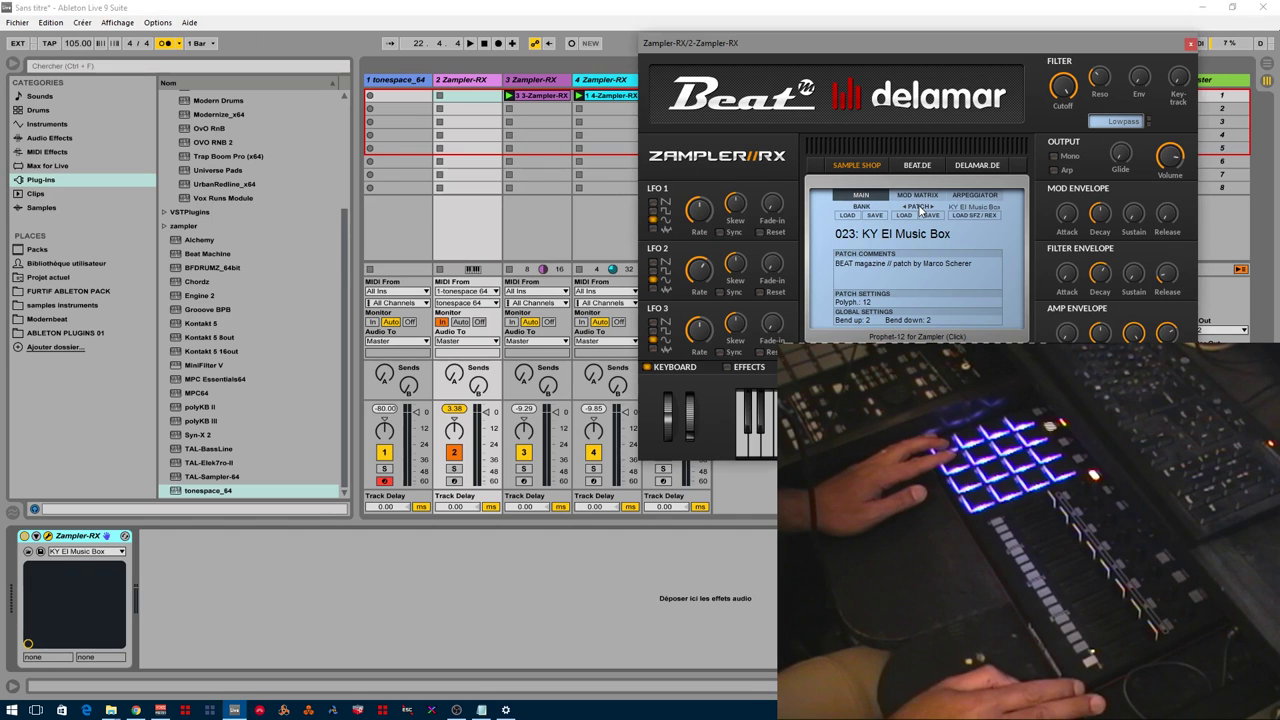
left_click(919, 208)
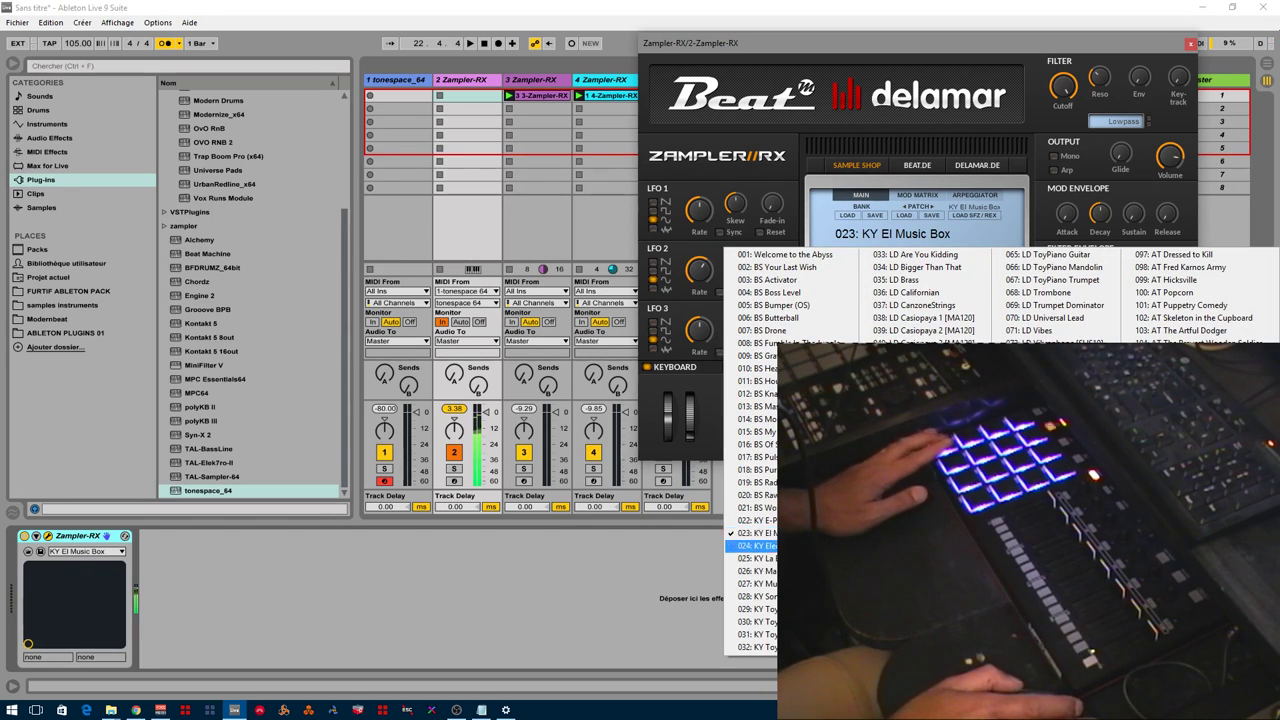
left_click(802, 546)
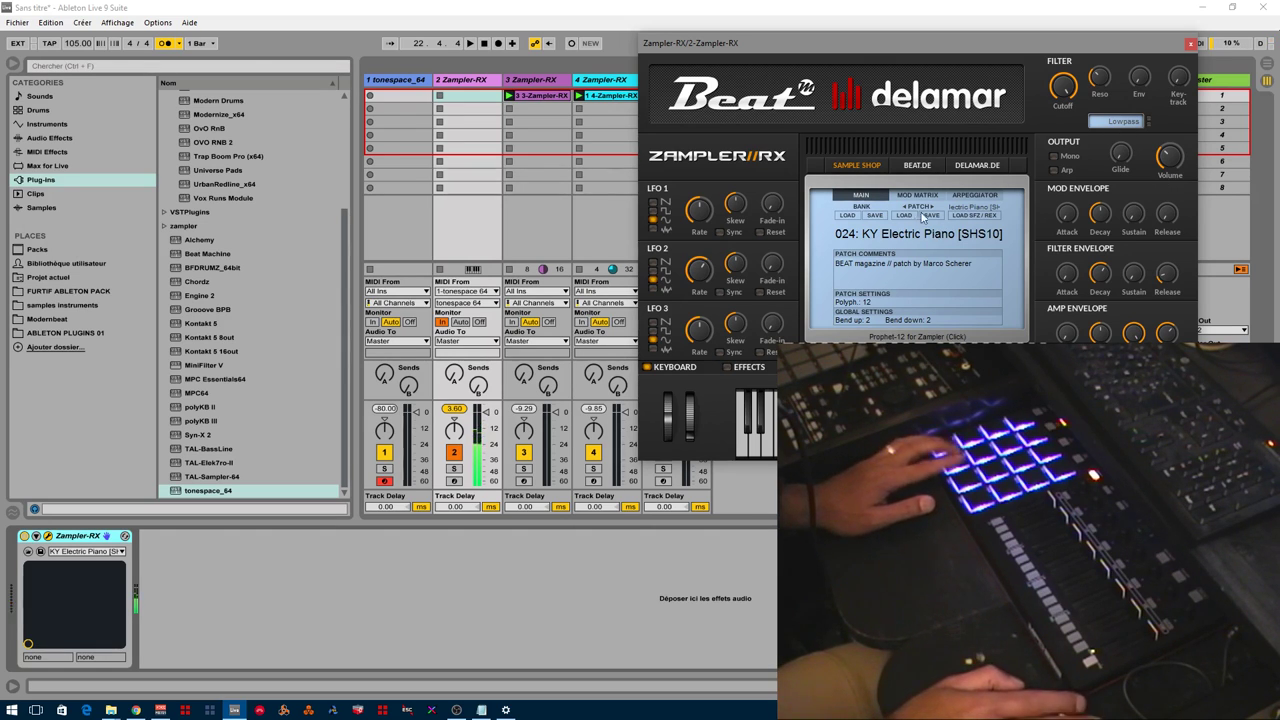
Audition patches 025 KY La Bella, 026 KY Marimba [SHS10] and 027 KY MusicBox4R, and return to 023 KY El Music Box
left_click(933, 208)
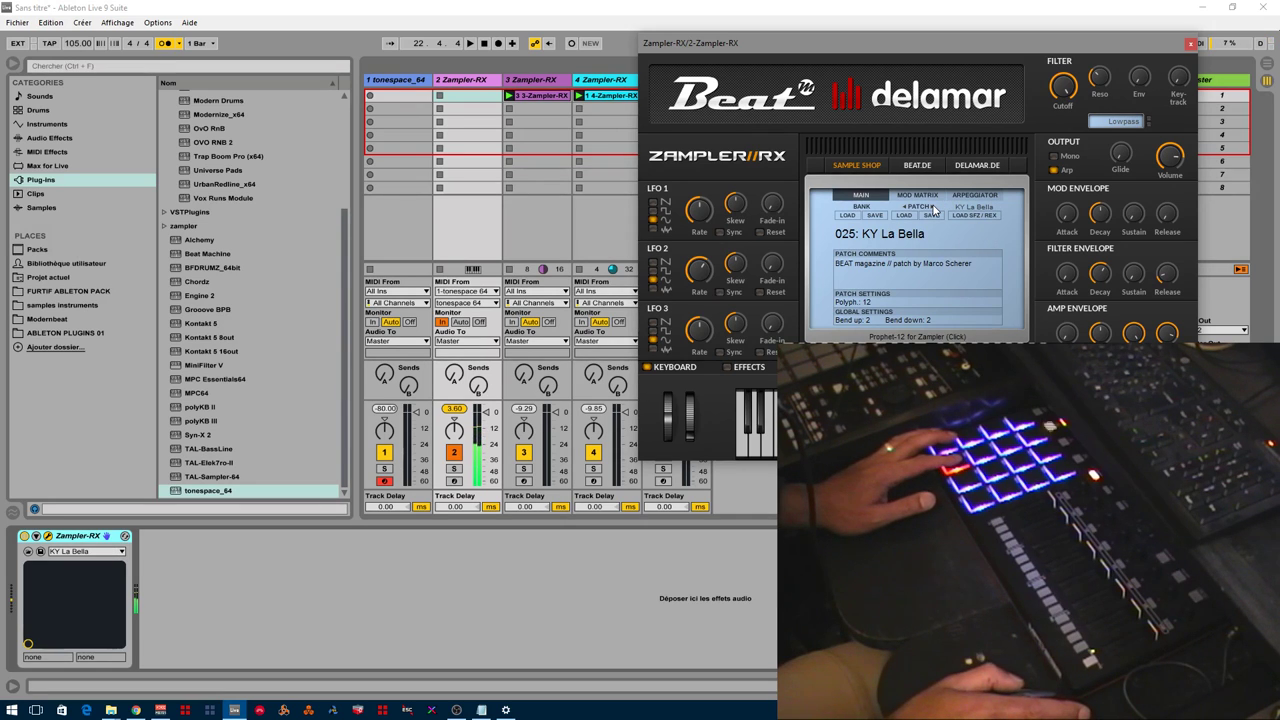
left_click(912, 236)
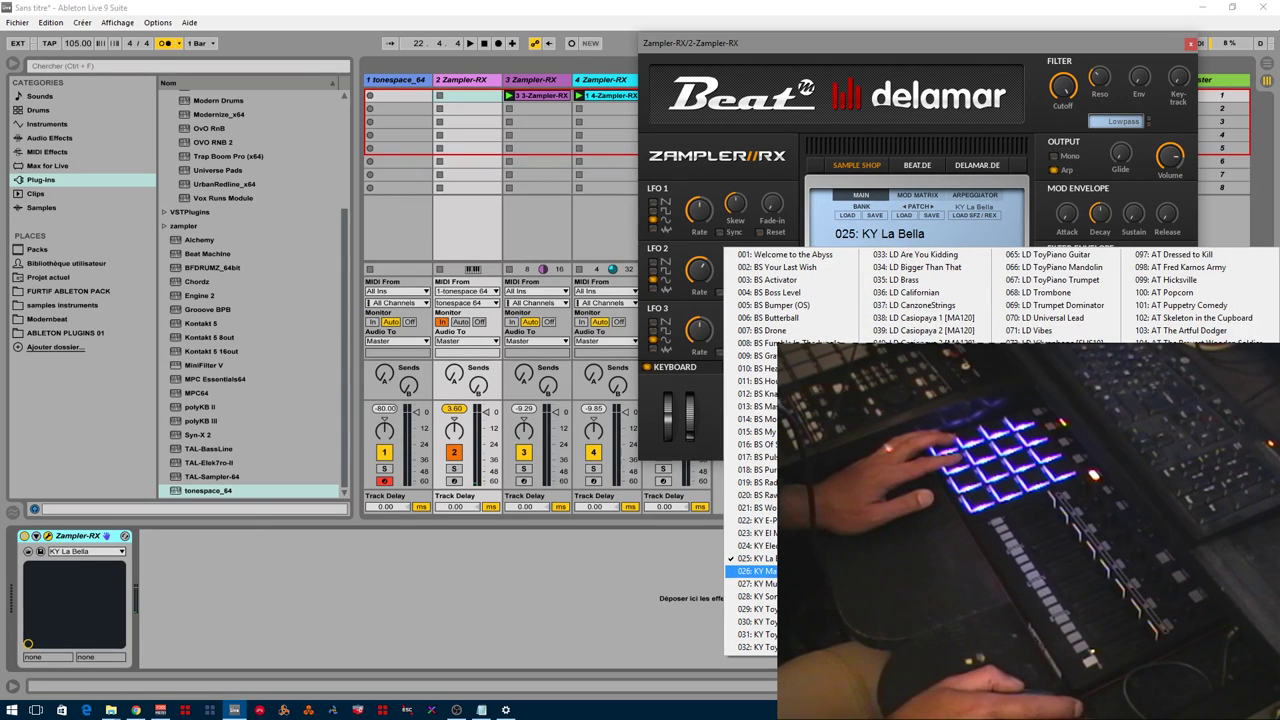
left_click(760, 571)
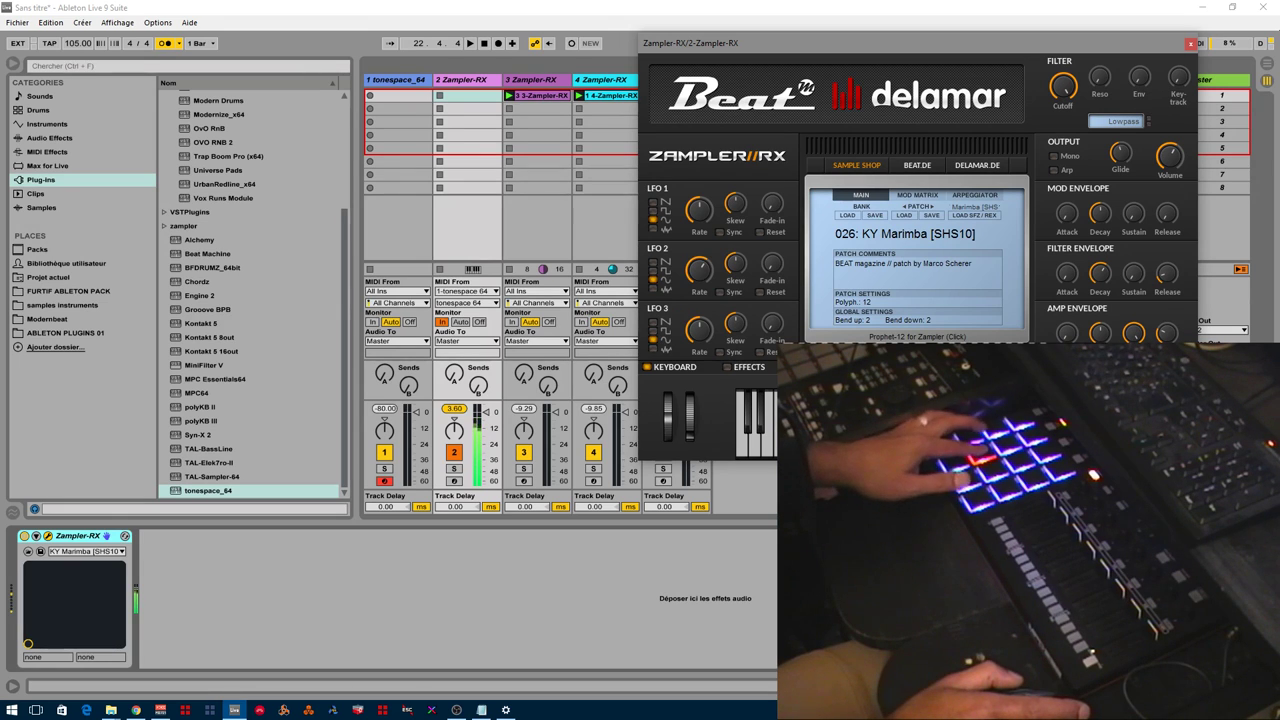
left_click(897, 236)
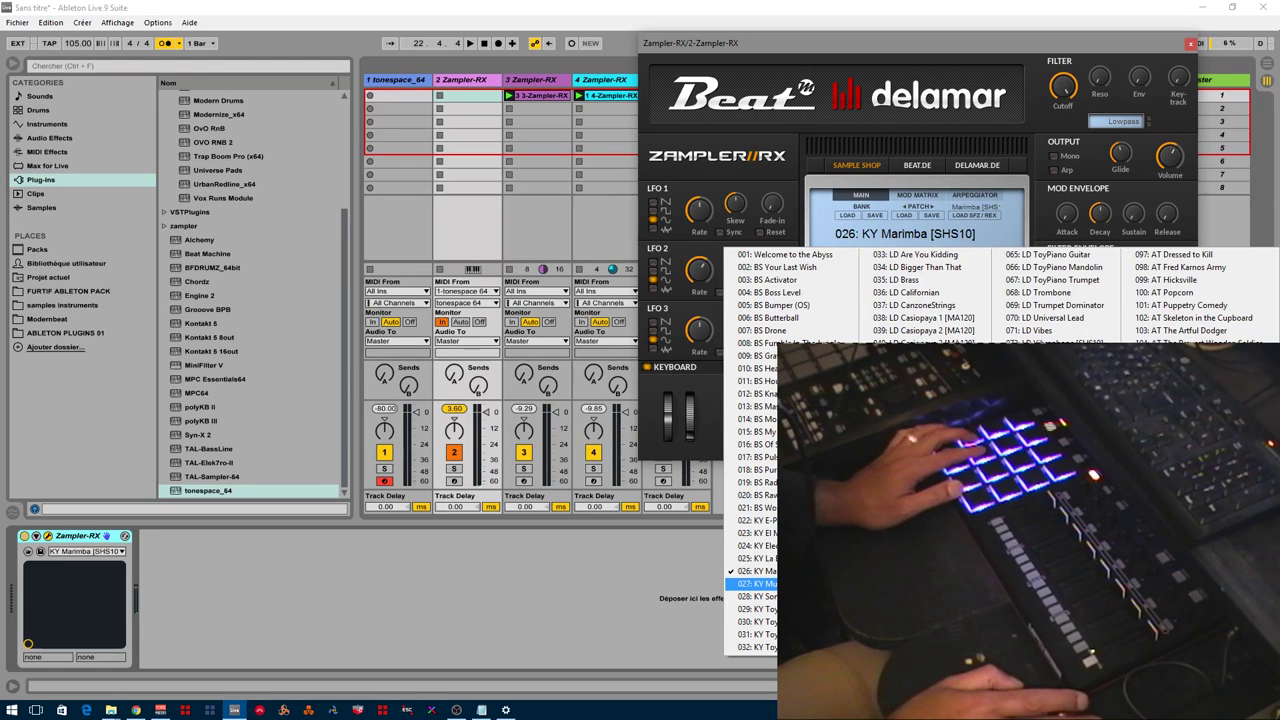
left_click(752, 583)
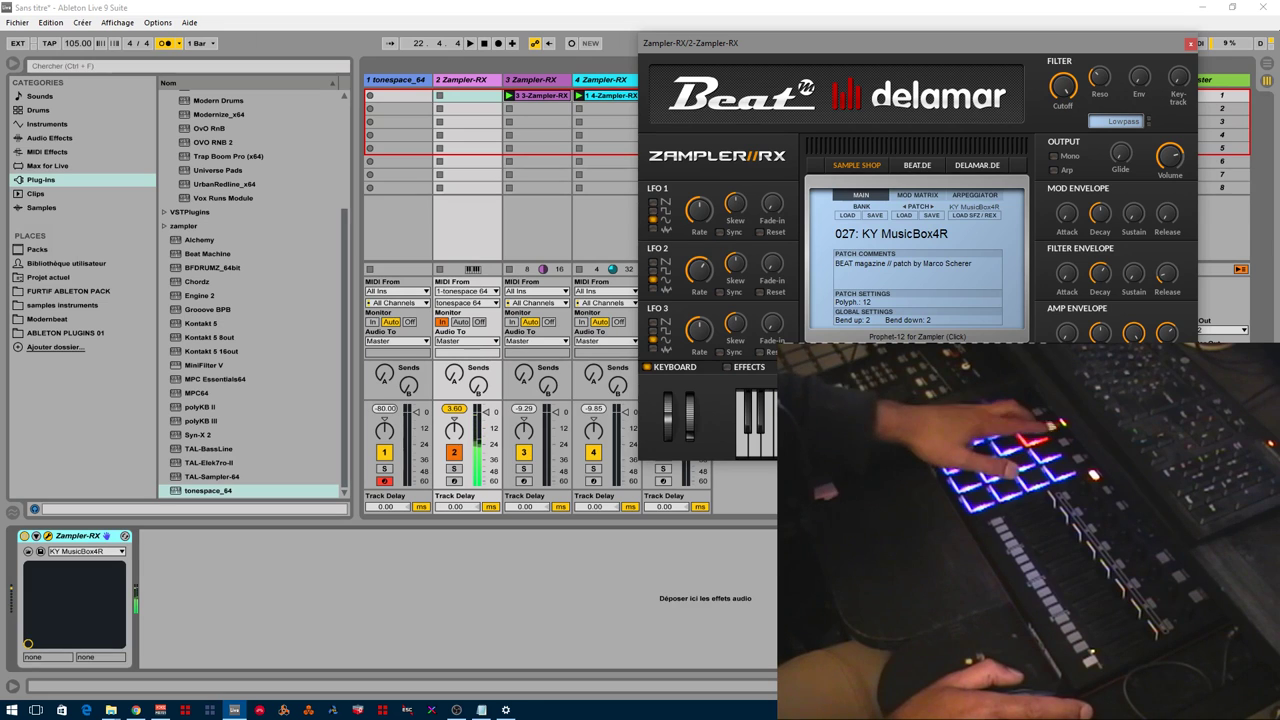
left_click(915, 236)
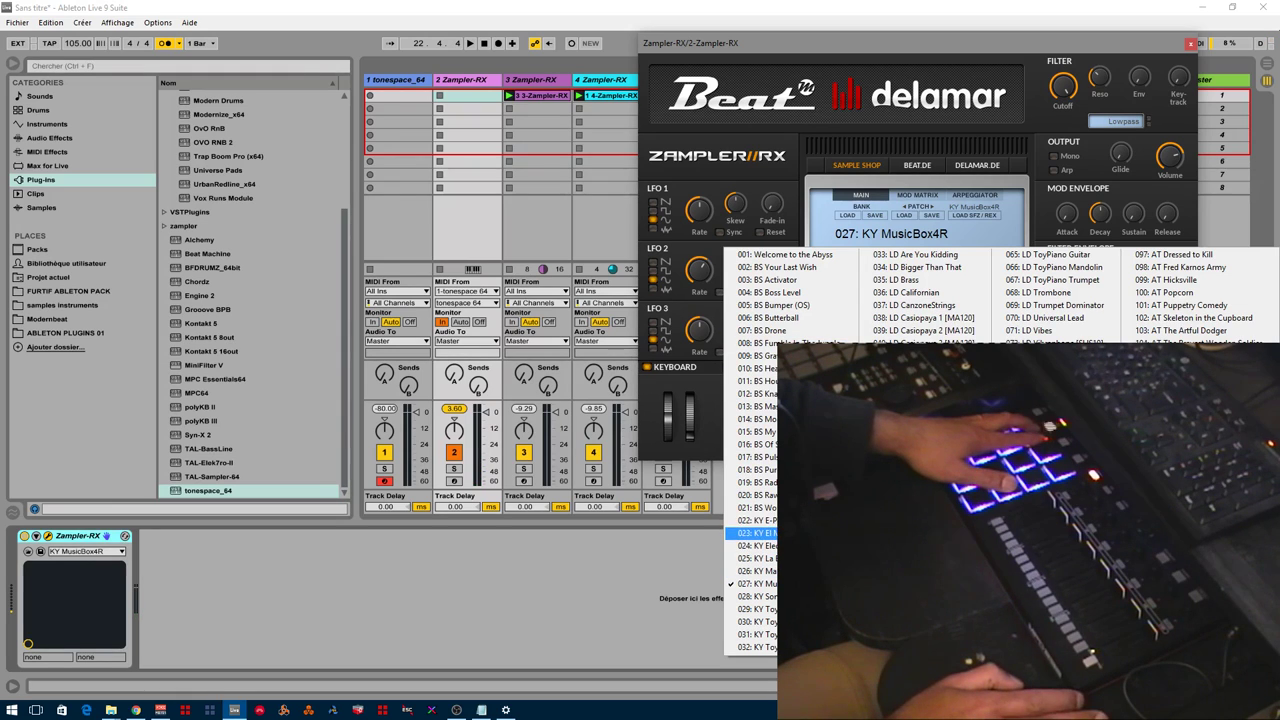
left_click(755, 533)
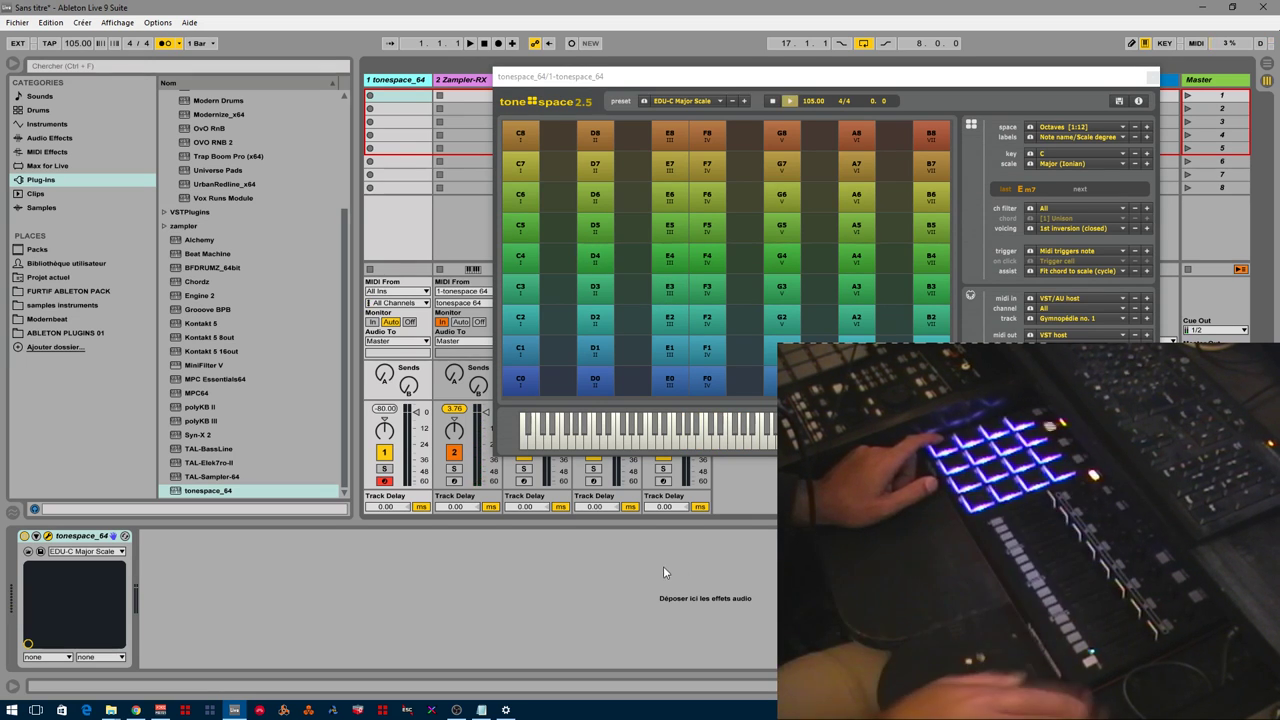
Record the notes that trigger tonespace into the first clip slot of the tonespace_64 track and stop playback
left_click(370, 96)
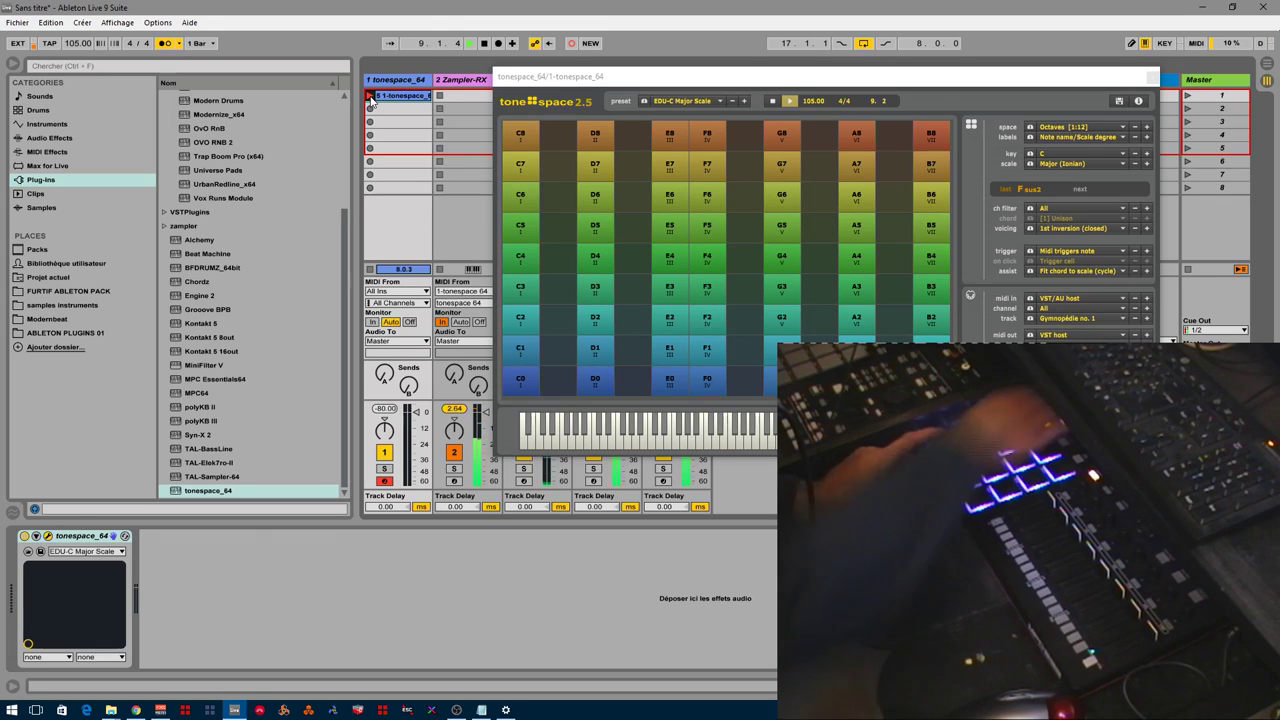
key("space")
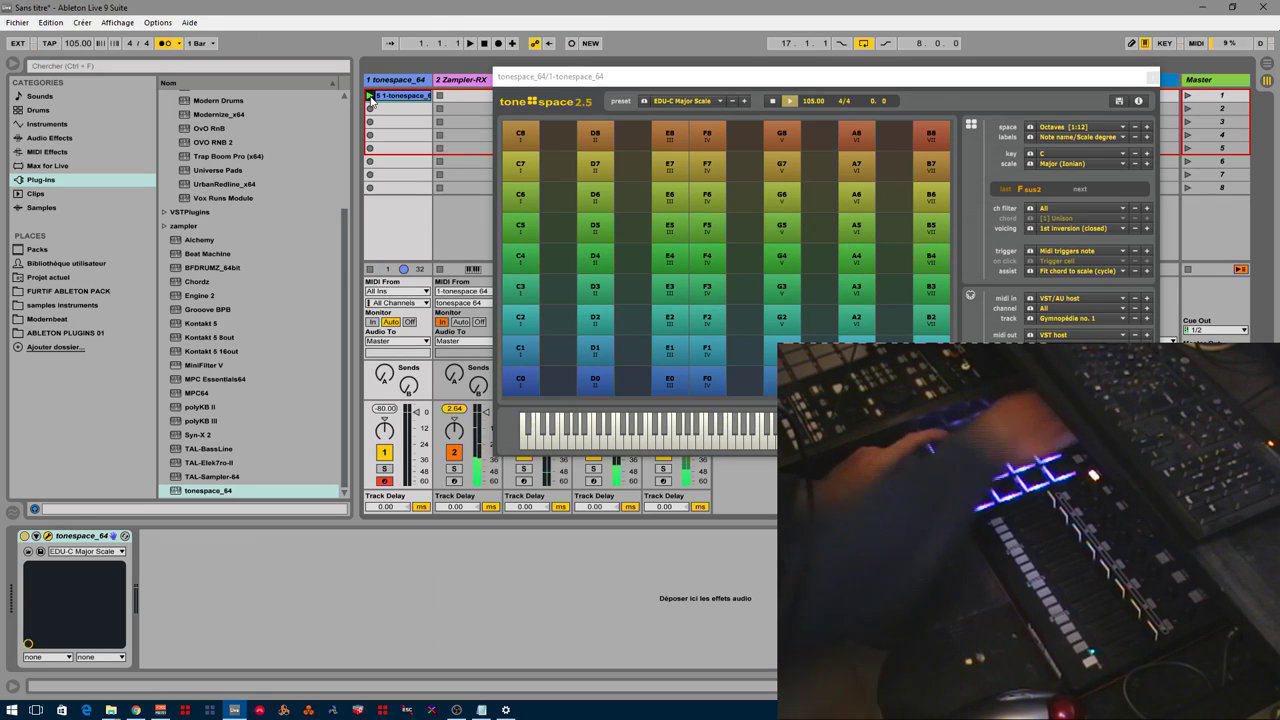
Open the recorded tonespace_64 clip and shift the A2 note at bar 6 slightly earlier to start at 5.4.3
double_click(423, 98)
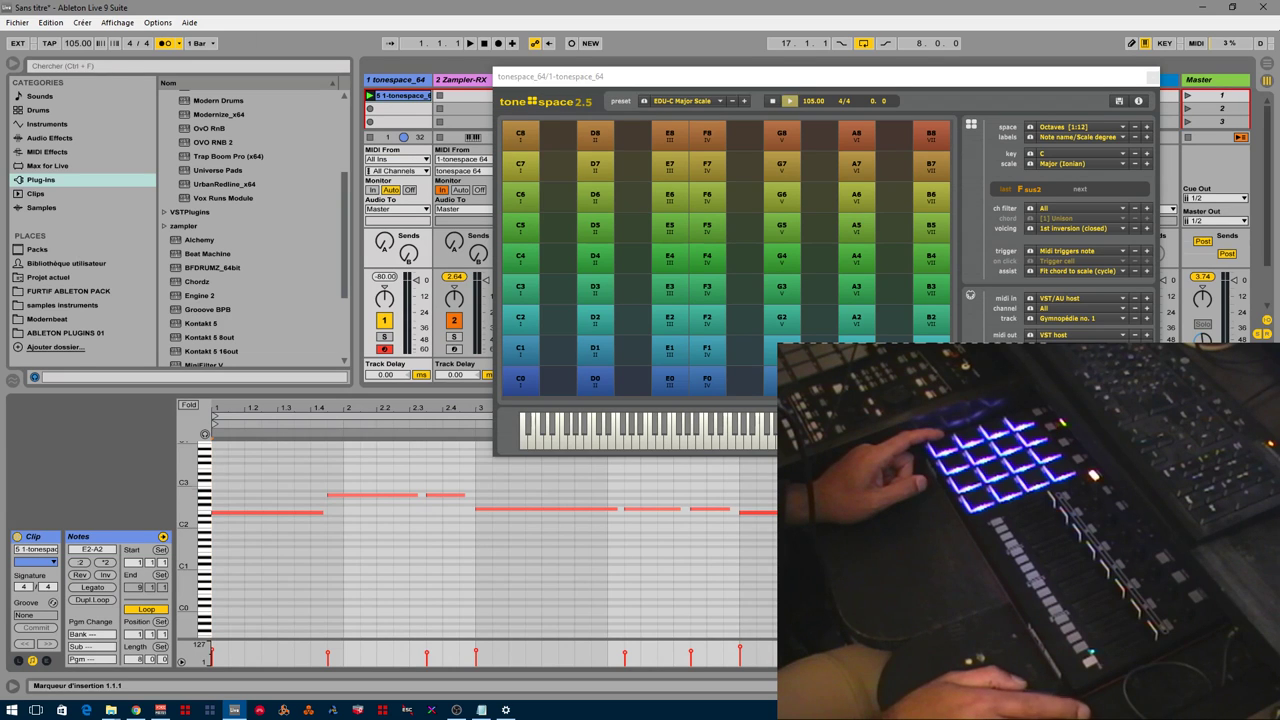
left_click(915, 495)
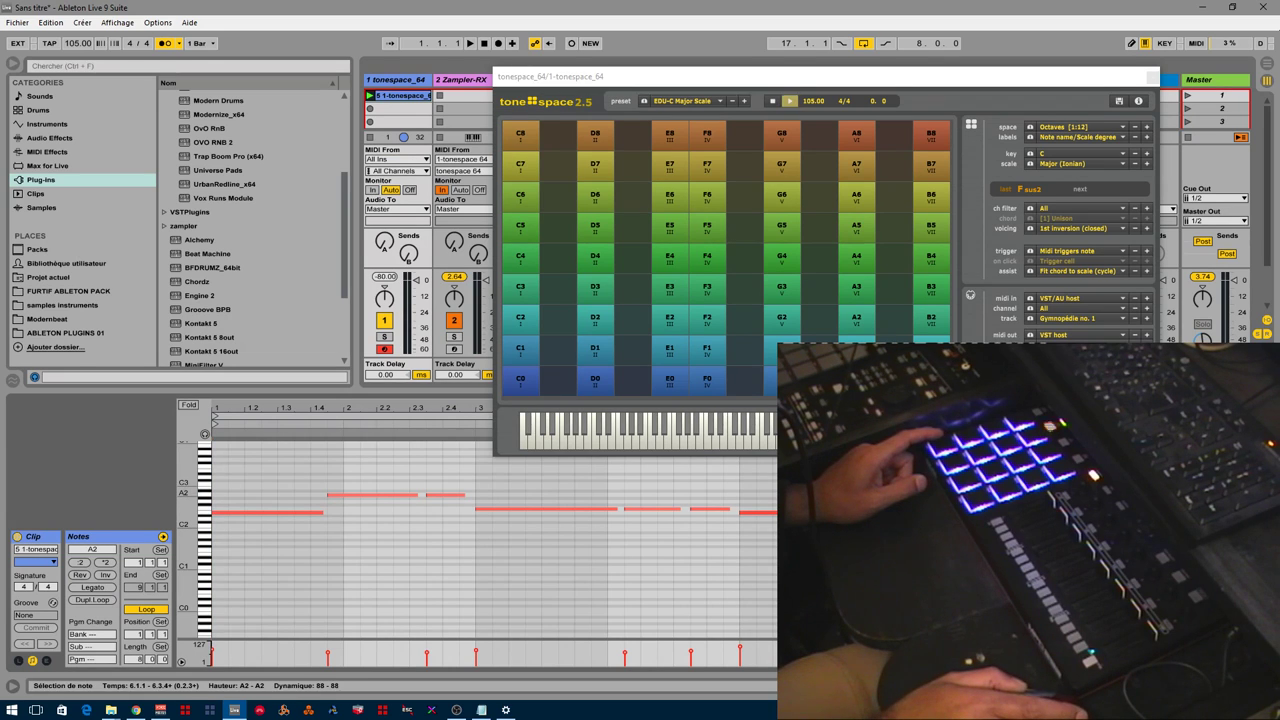
left_click_drag(915, 494, 899, 497)
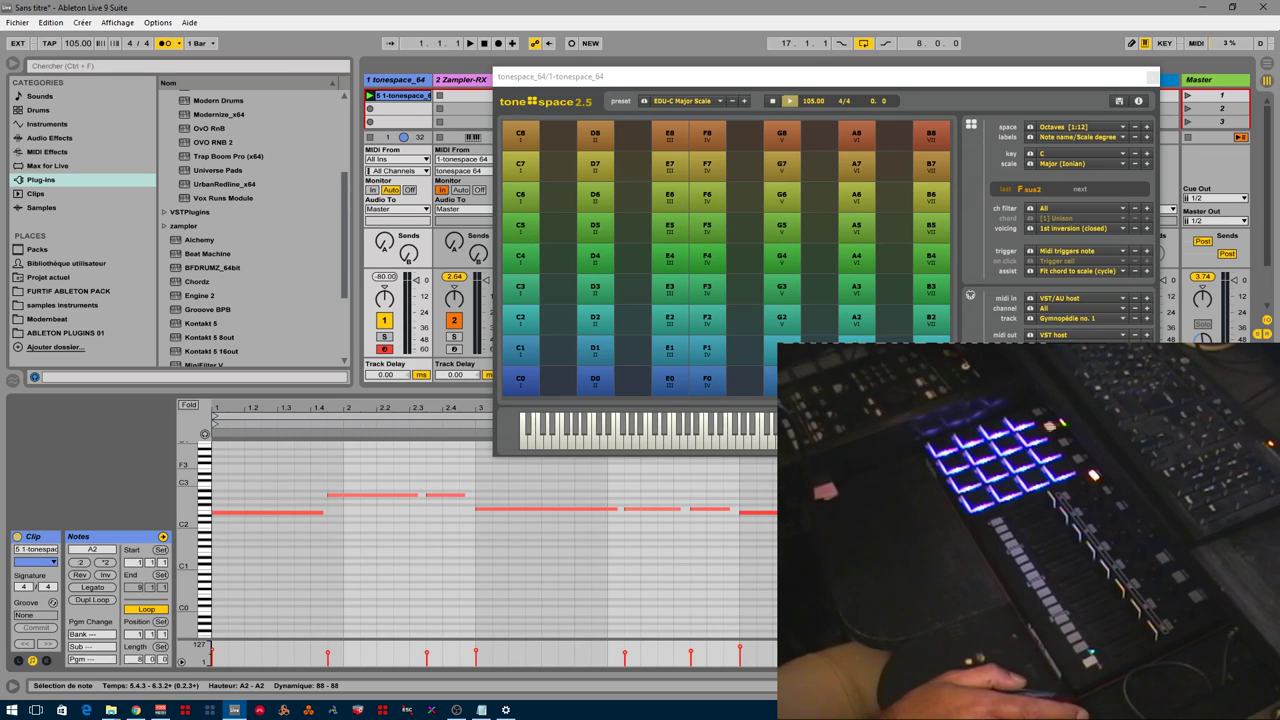
Play back the recorded clip with tonespace's note grid in full view, and close the tonespace window
key("space")
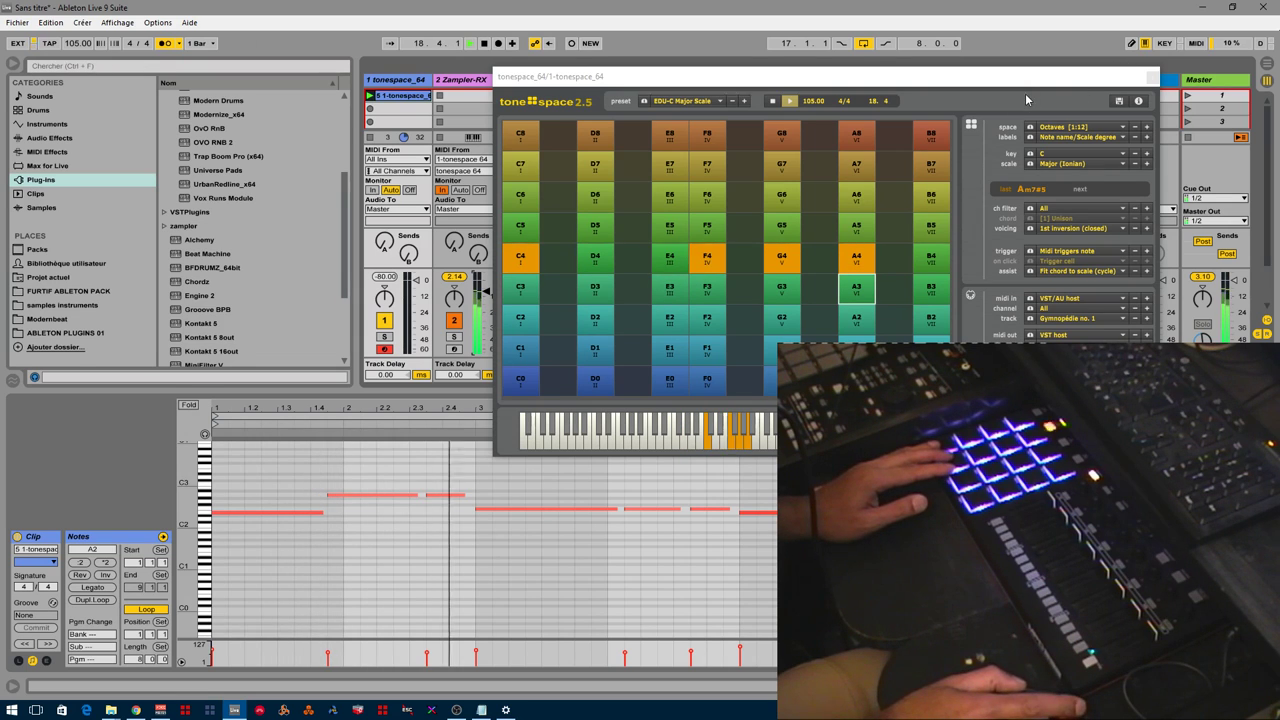
left_click_drag(1025, 77, 607, 121)
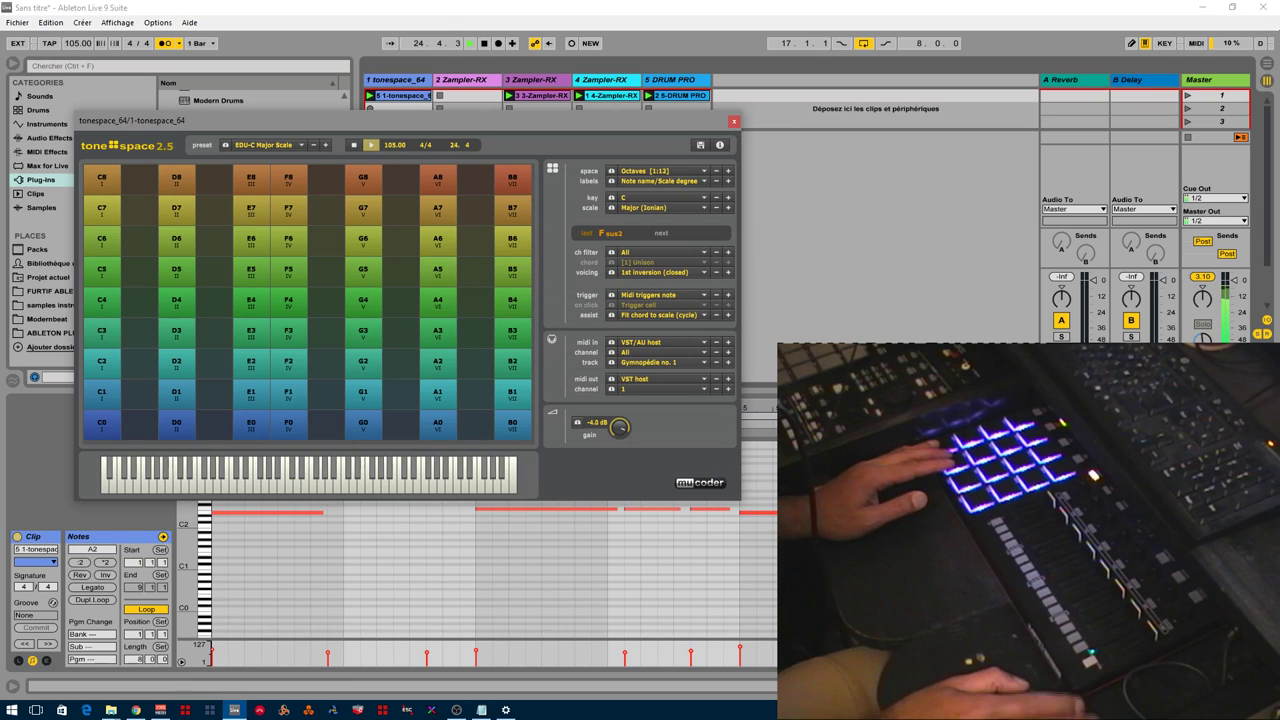
left_click(1165, 509)
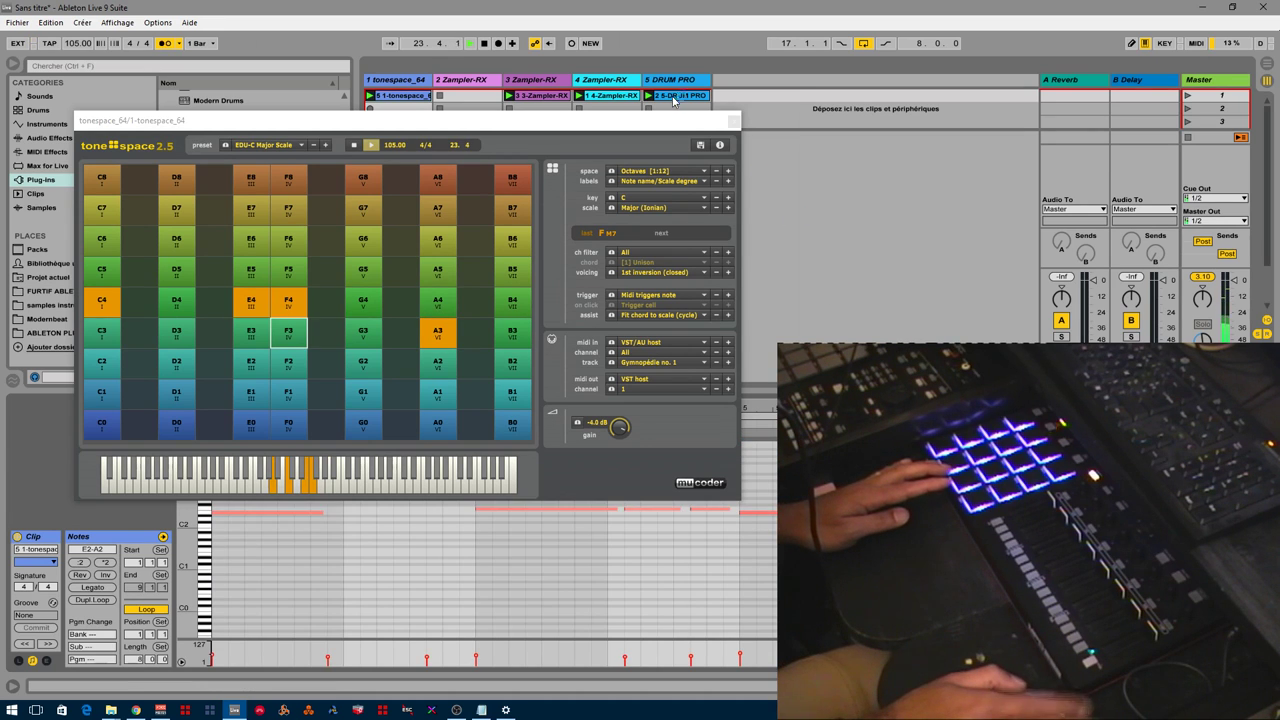
left_click_drag(632, 120, 1022, 280)
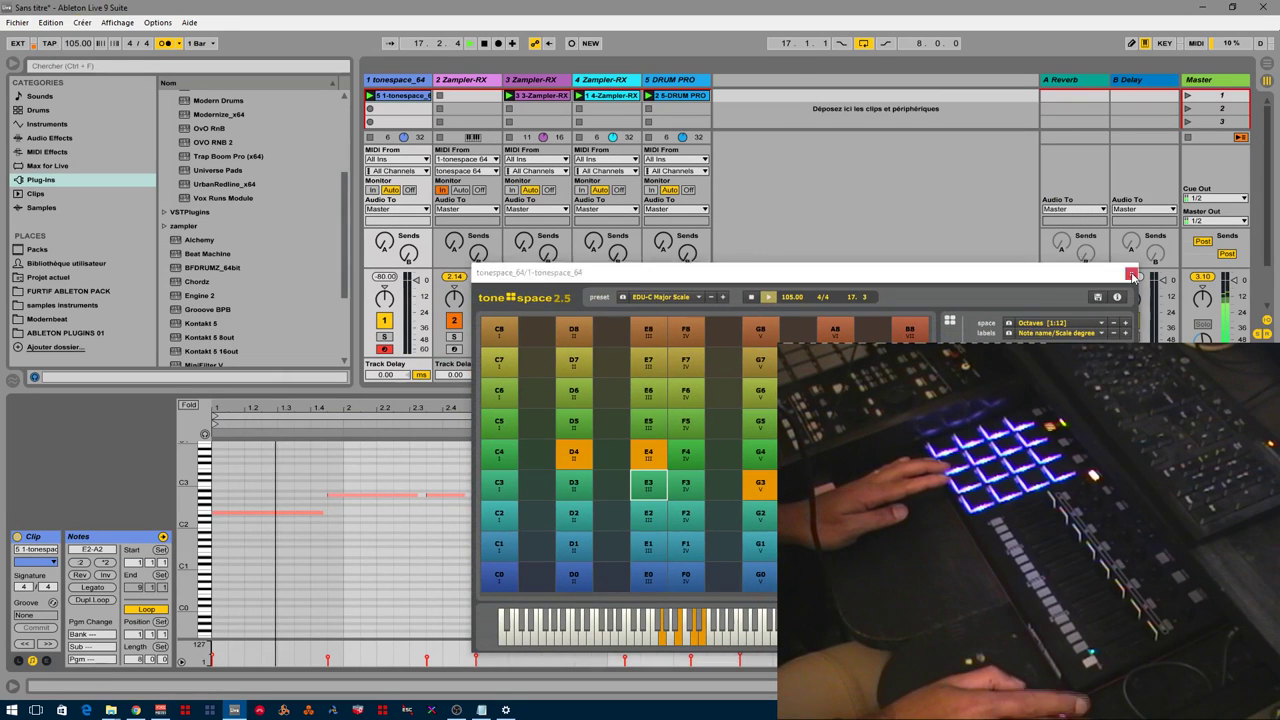
left_click(1131, 274)
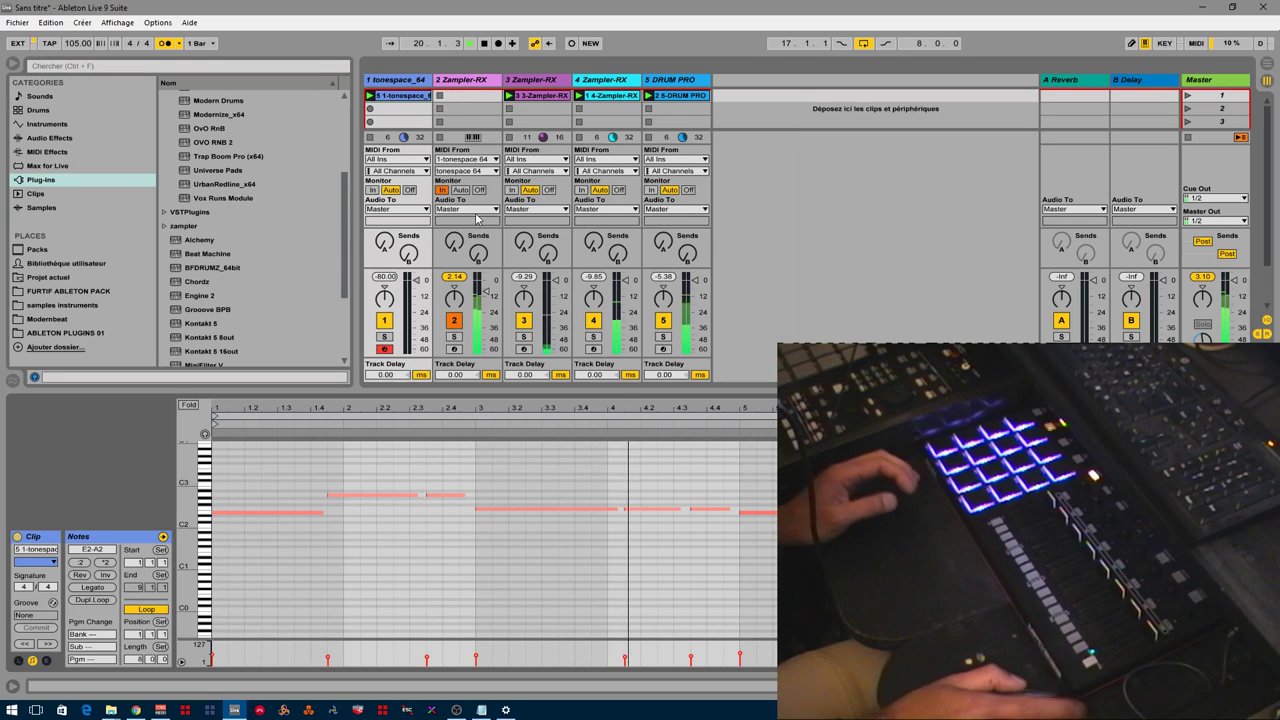
Disarm the tonespace_64 track, arm track 2 Zampler-RX and record its incoming chords into the first clip slot
left_click(385, 349)
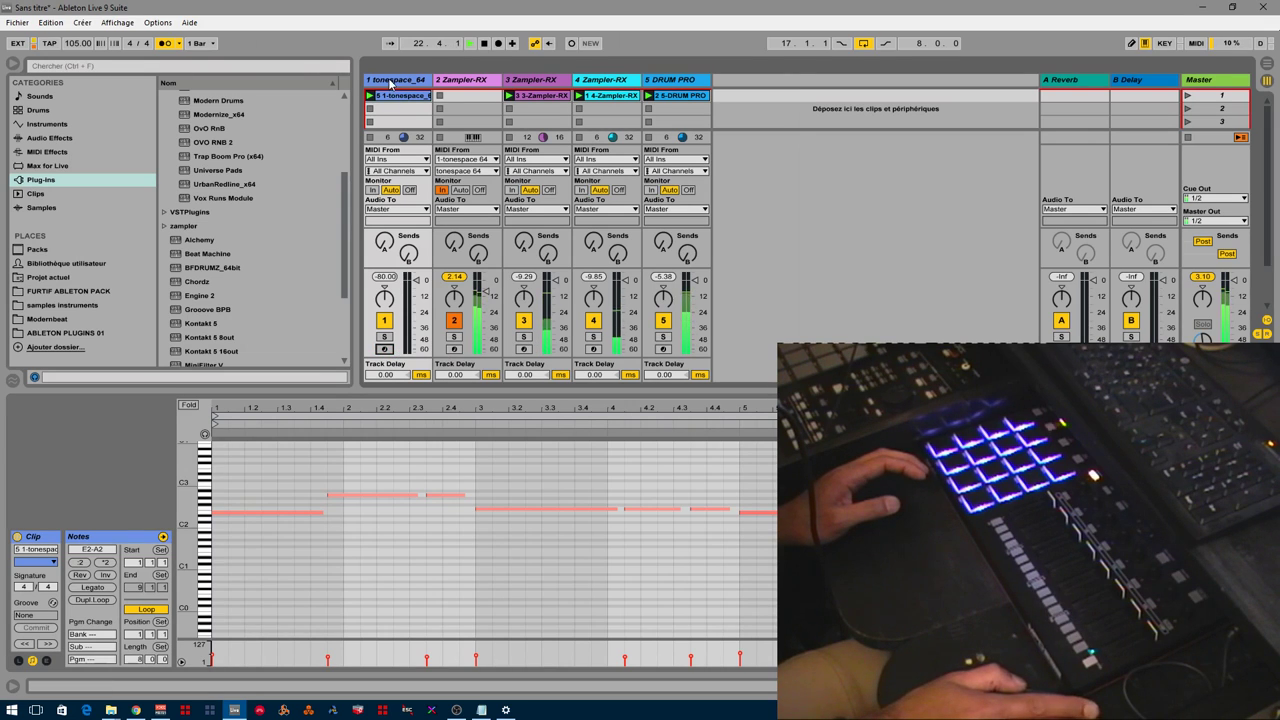
left_click(456, 350)
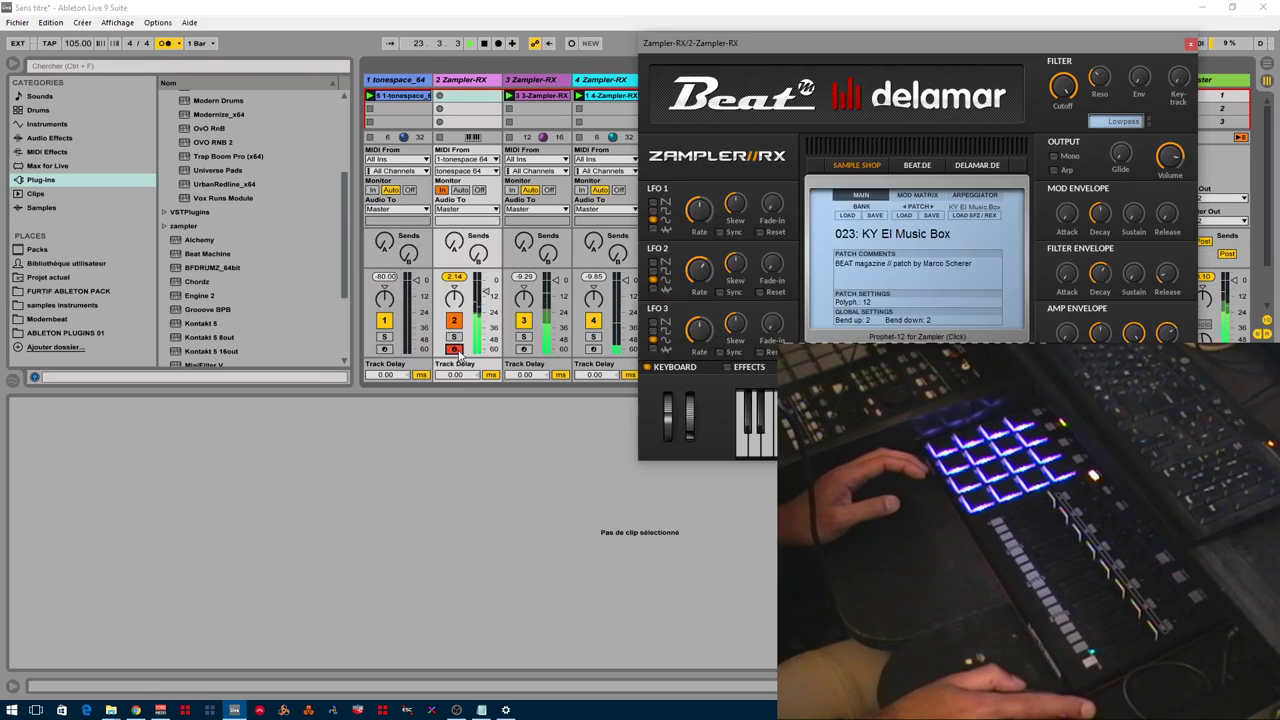
left_click(476, 81)
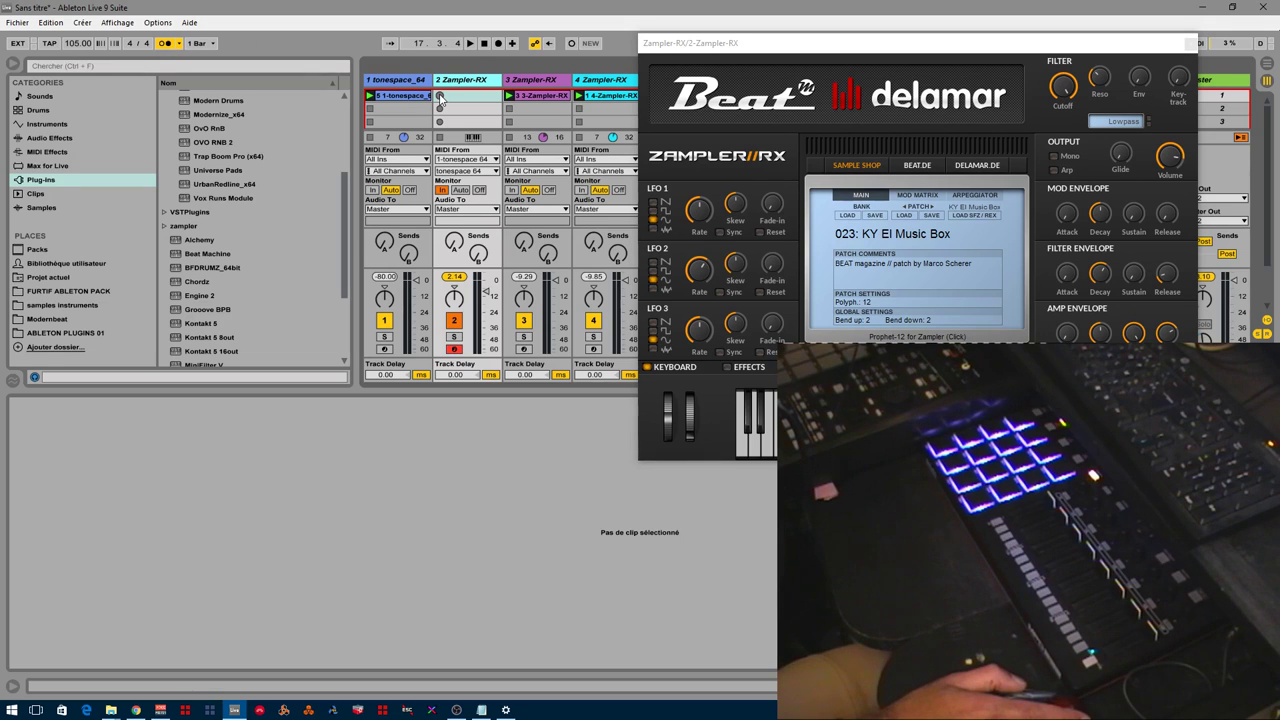
left_click(440, 96)
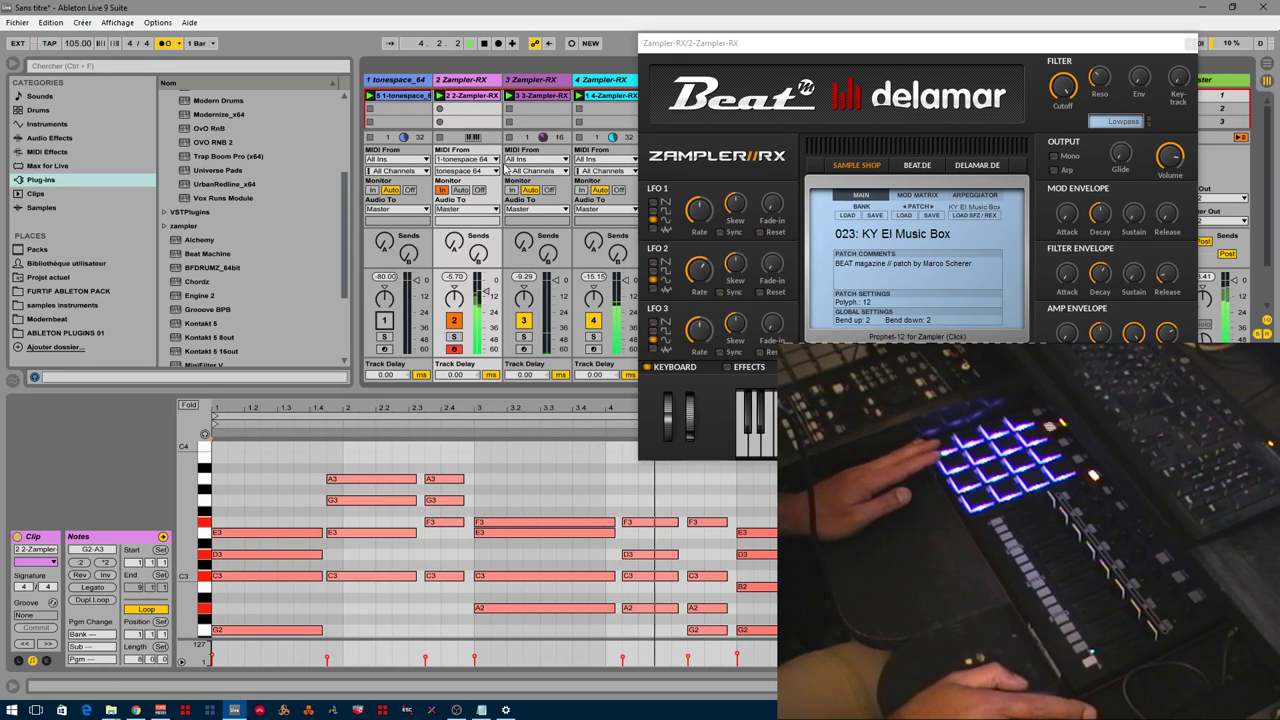
Enlarge the note editor of the recorded chord clip, move the Zampler-RX window aside and unsolo track 2
left_click(496, 161)
left_click(486, 172)
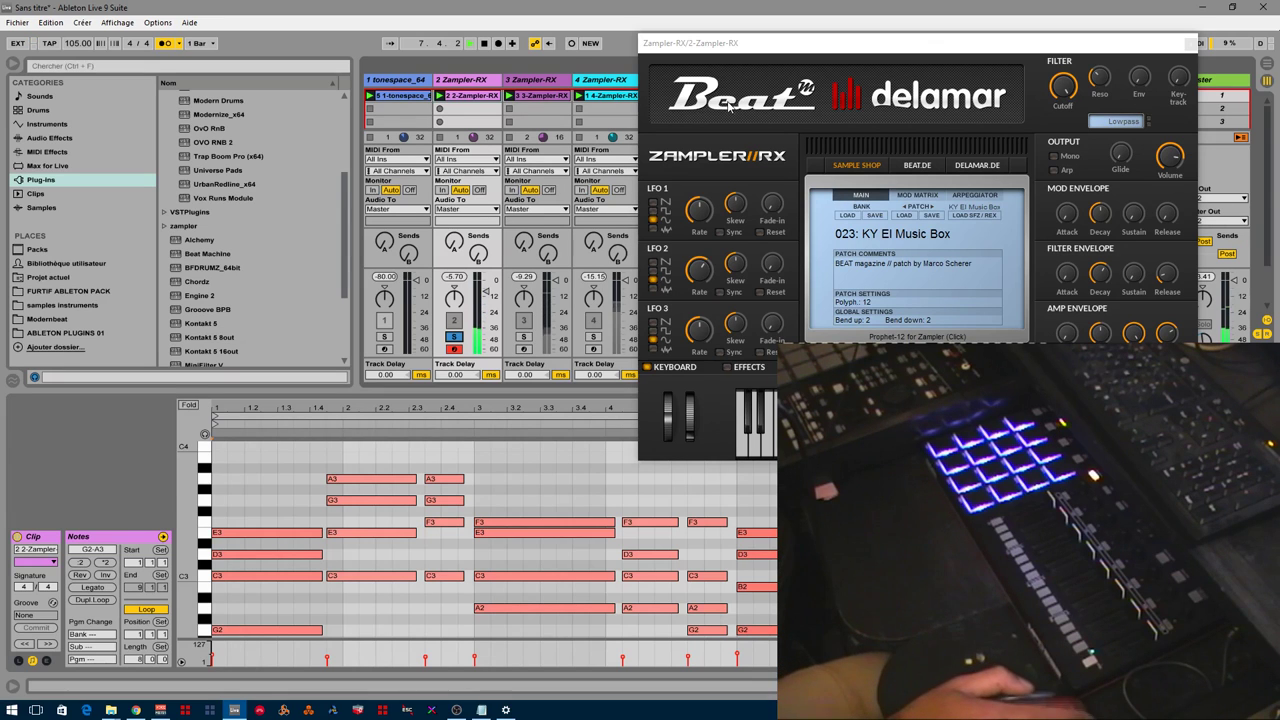
left_click_drag(906, 38, 903, 5)
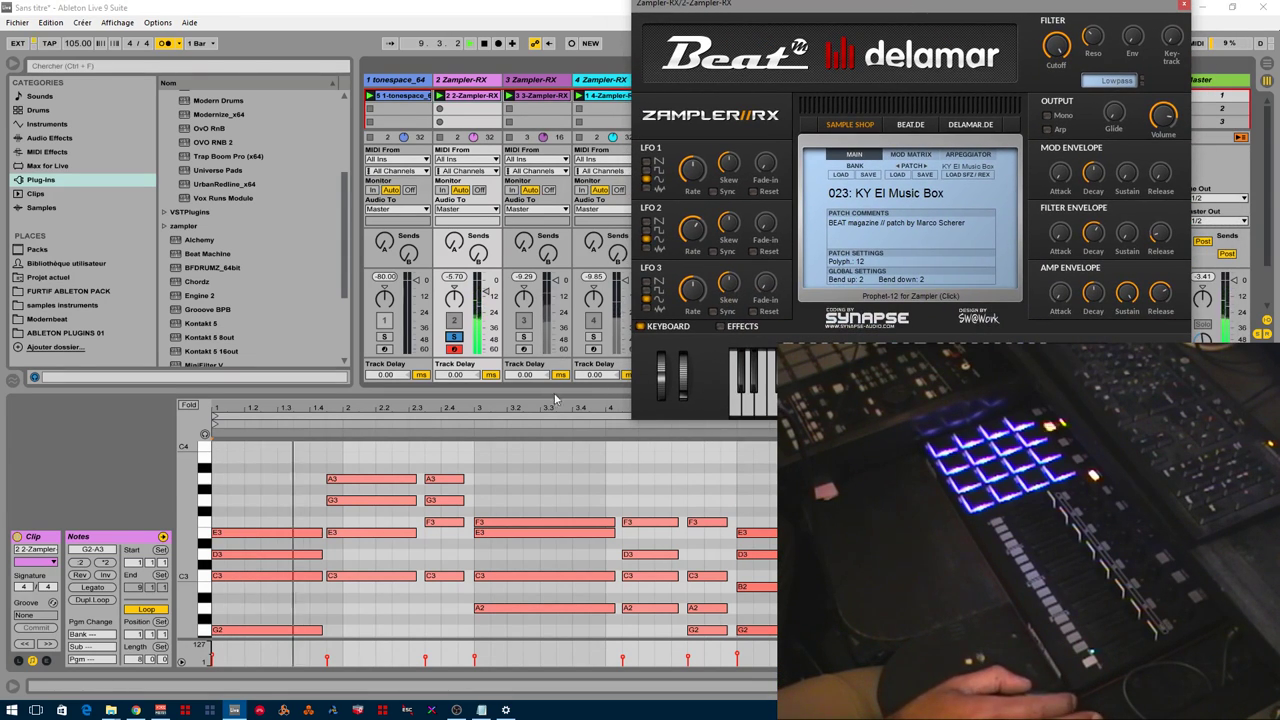
left_click_drag(556, 397, 530, 237)
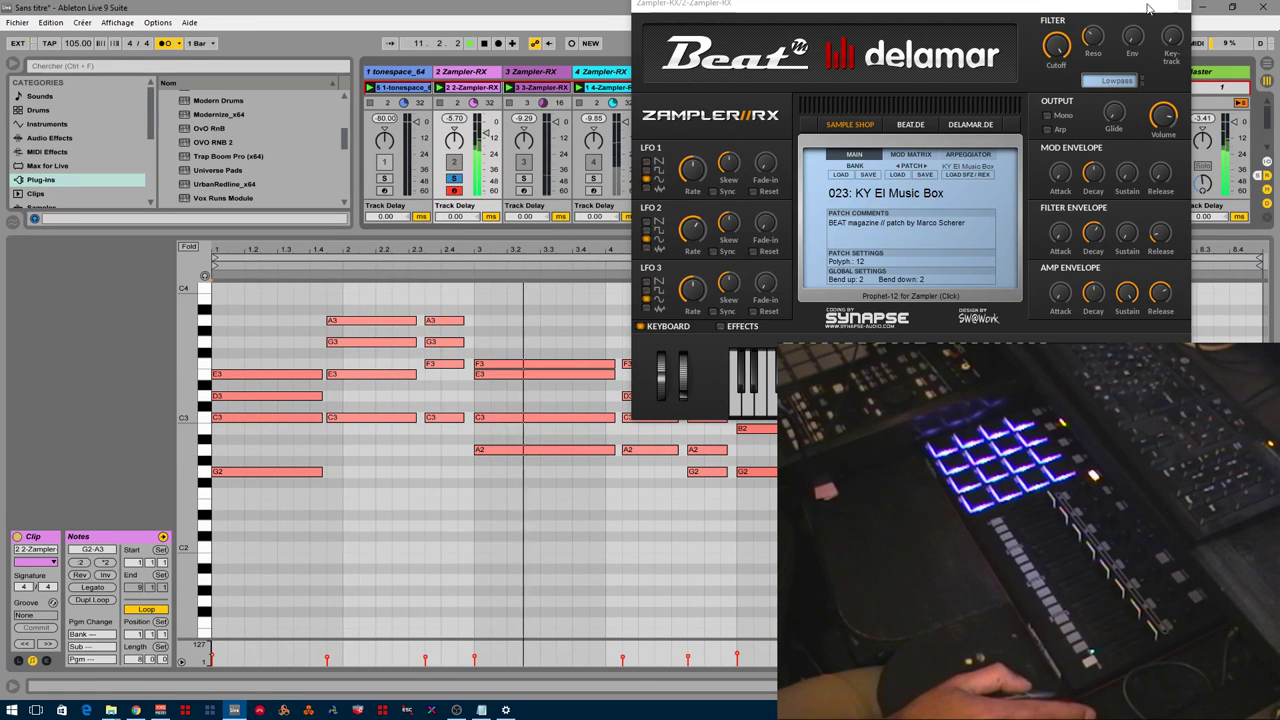
left_click_drag(1148, 8, 246, 108)
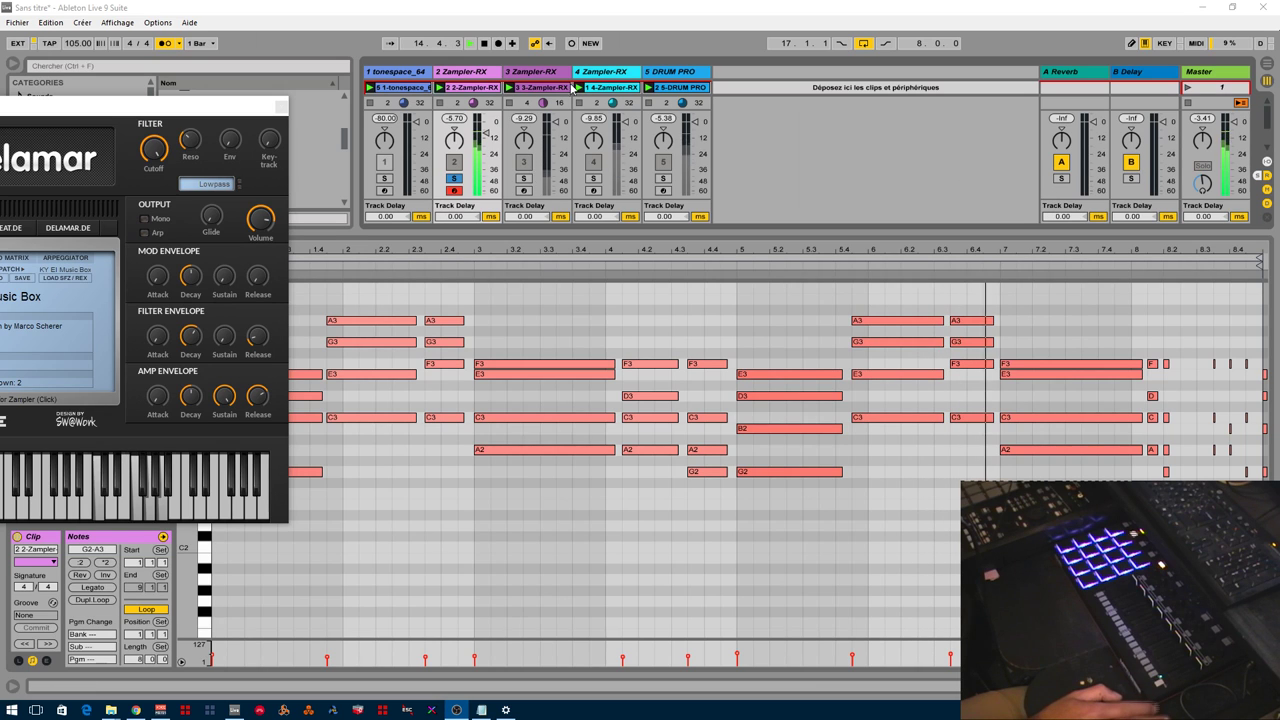
left_click(456, 182)
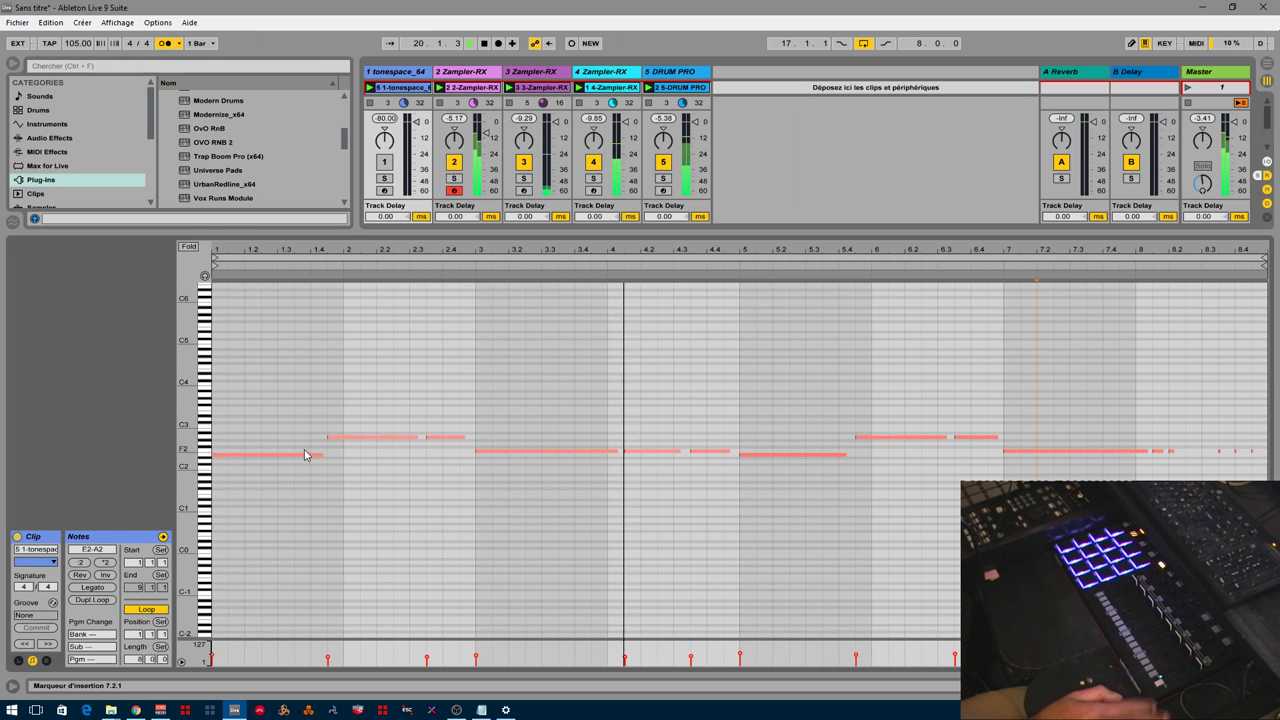
Delete the stray notes lying past the loop end at bar 9 in track 2's chord clip
left_click(463, 88)
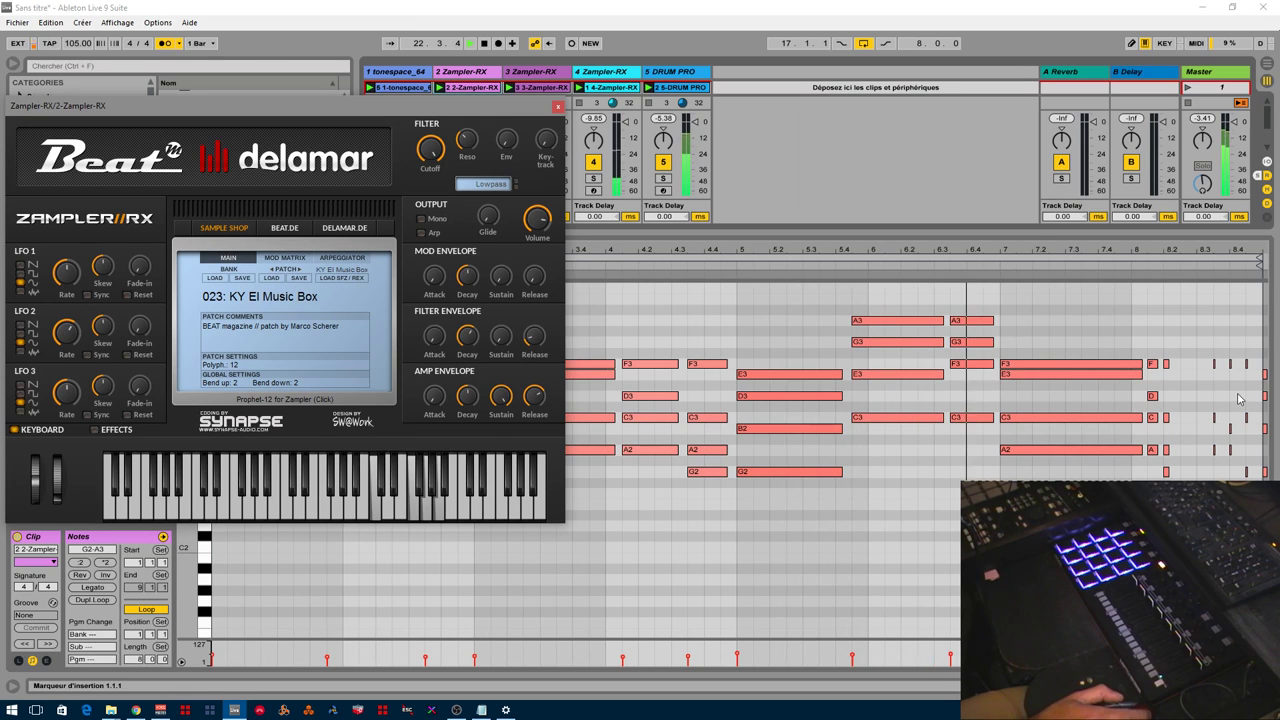
left_click(1260, 258)
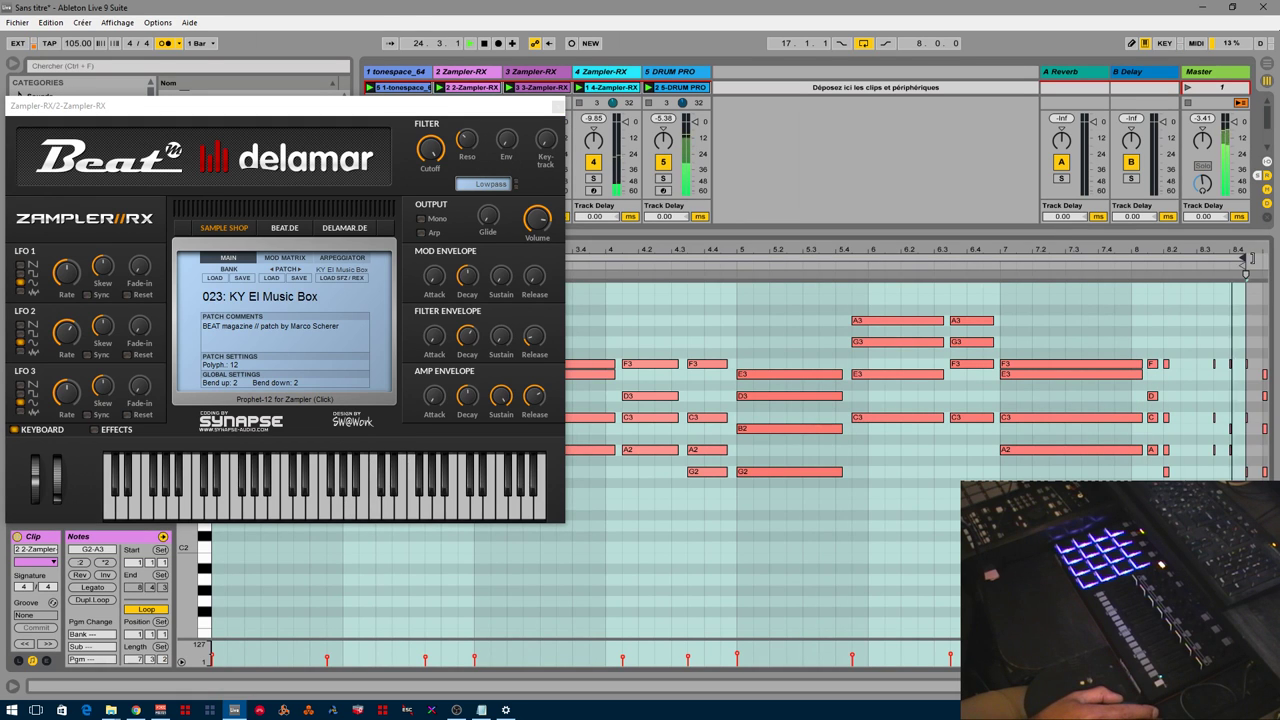
left_click_drag(1263, 258, 1124, 270)
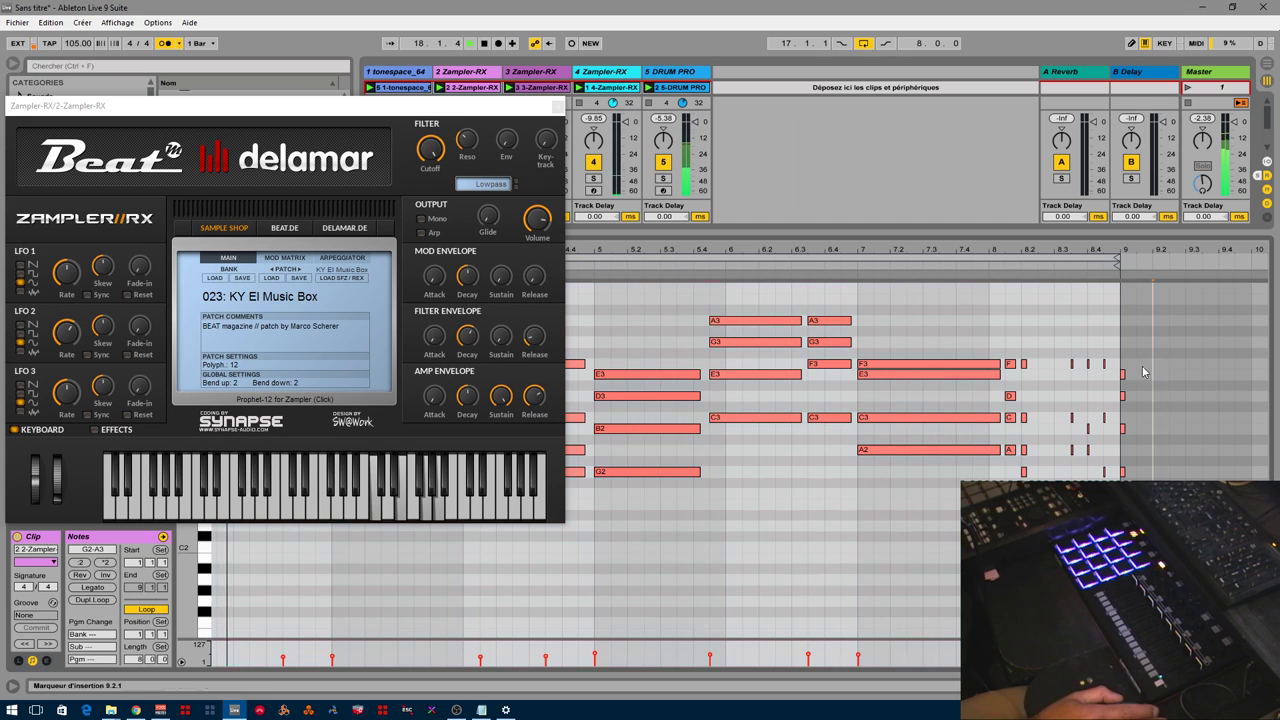
left_click_drag(1143, 371, 1111, 486)
key("Delete")
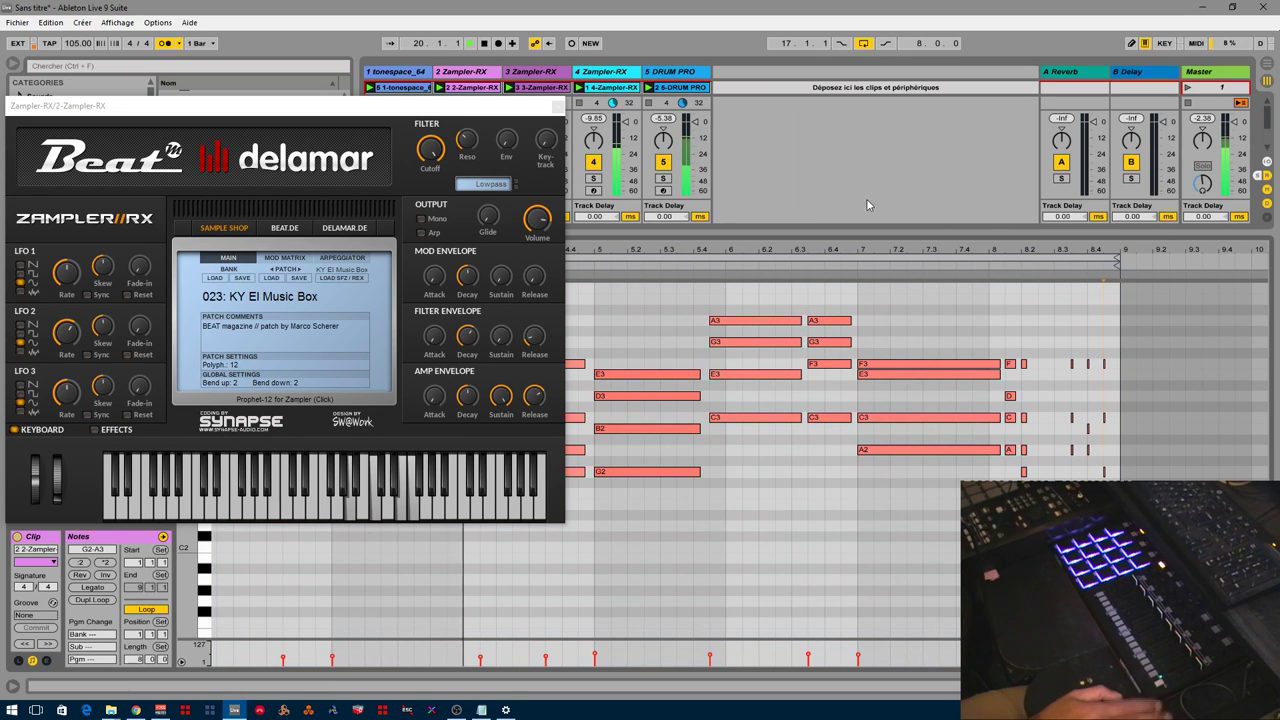
Close the Zampler-RX window and compare the trigger notes in the tonespace_64 clip with the chords in track 2's clip
left_click(558, 107)
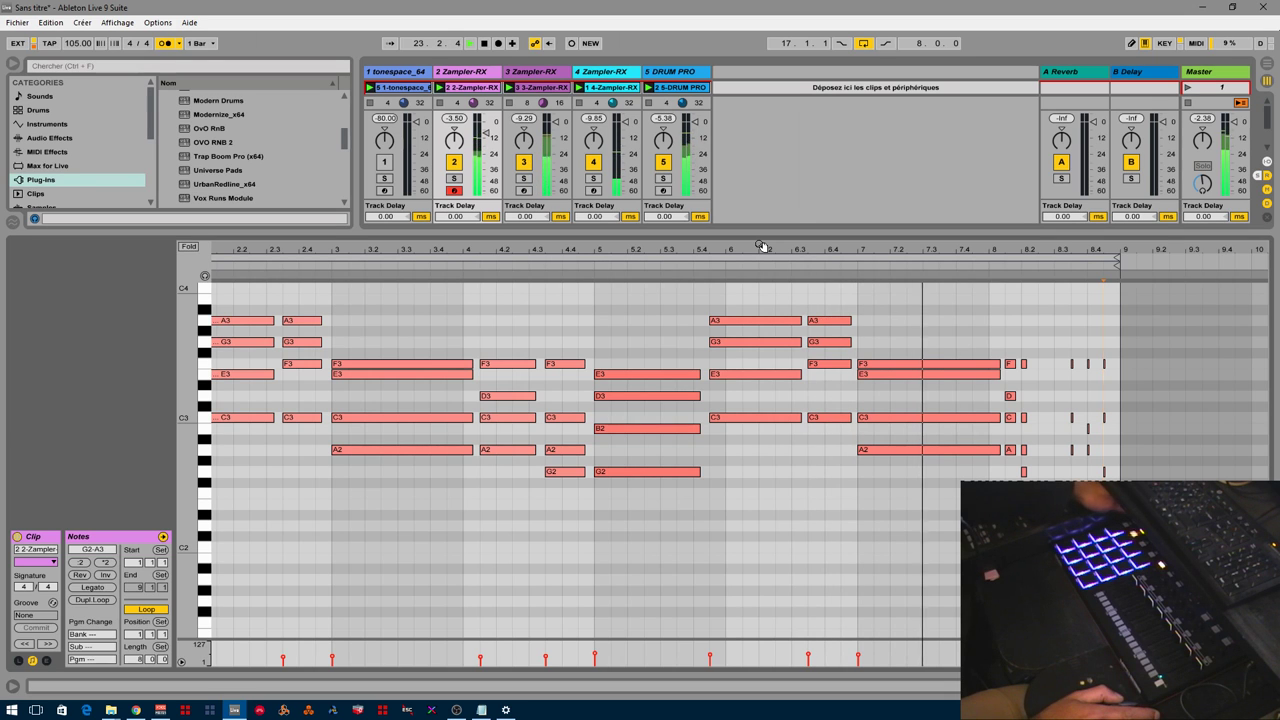
left_click(416, 75)
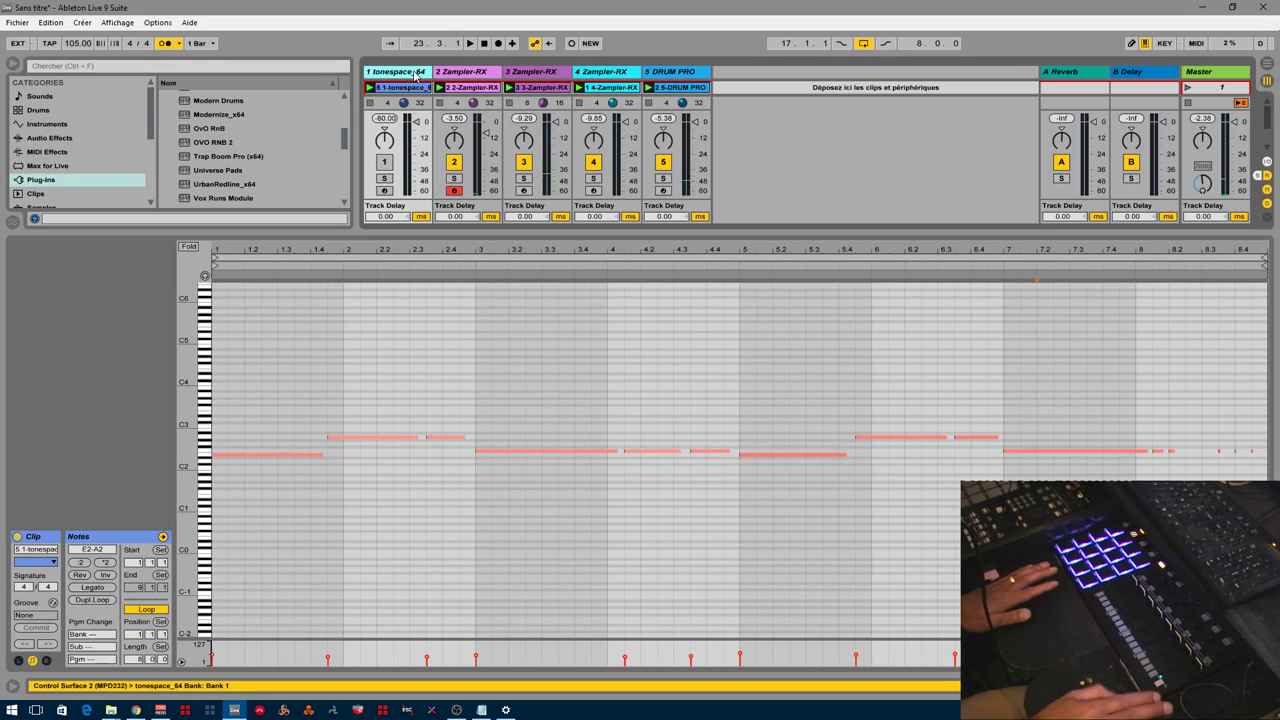
left_click(456, 75)
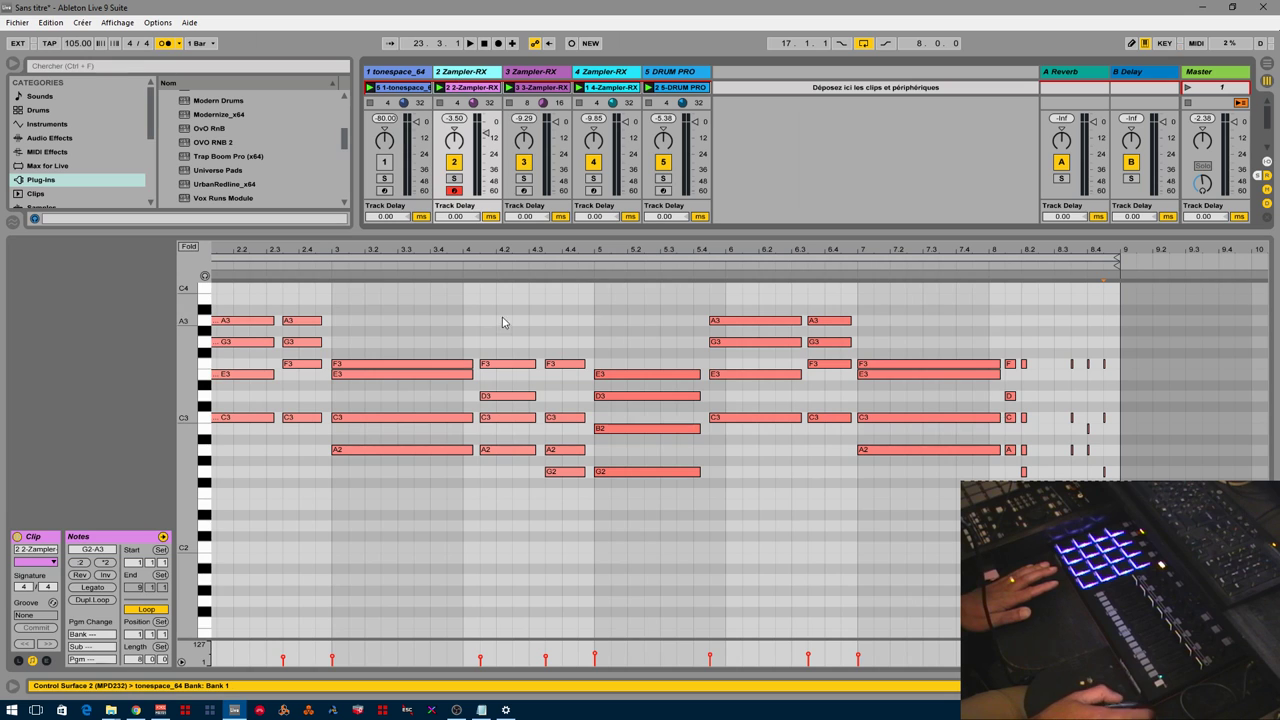
Switch from the clip editor to the track devices, open the tonespace_64 plug-in window and move it higher so its settings show
double_click(447, 78)
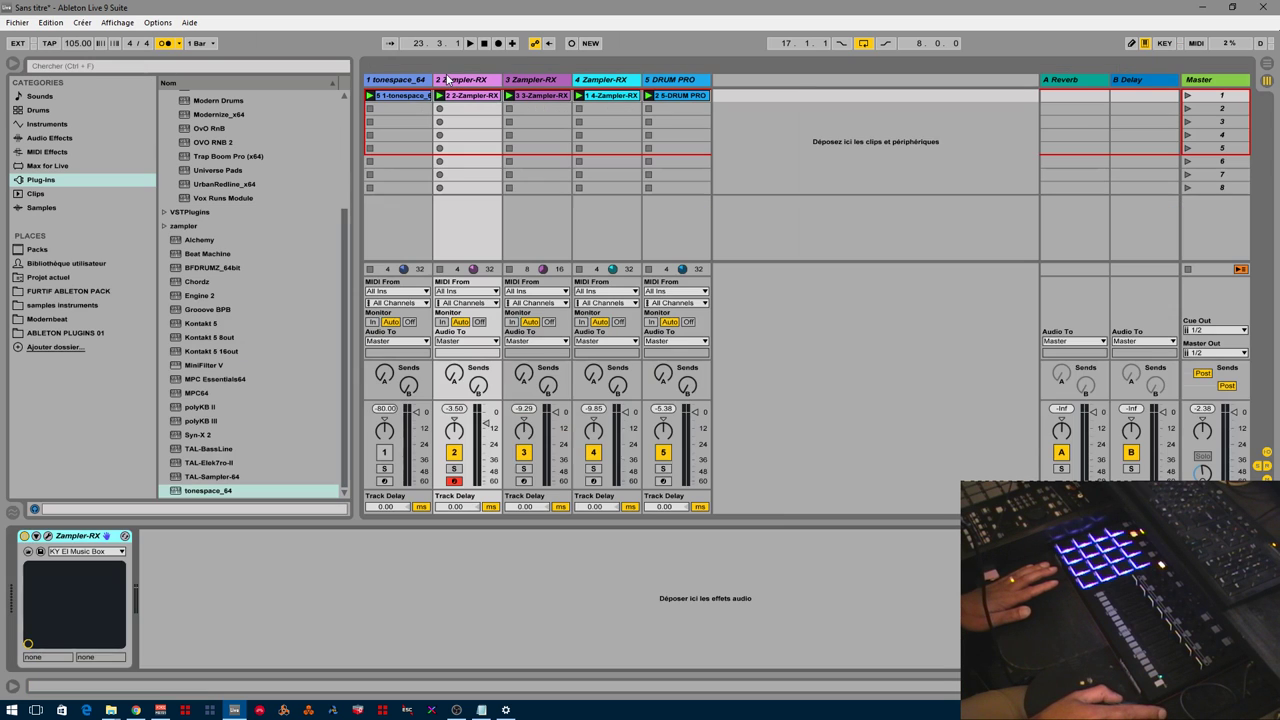
left_click(395, 77)
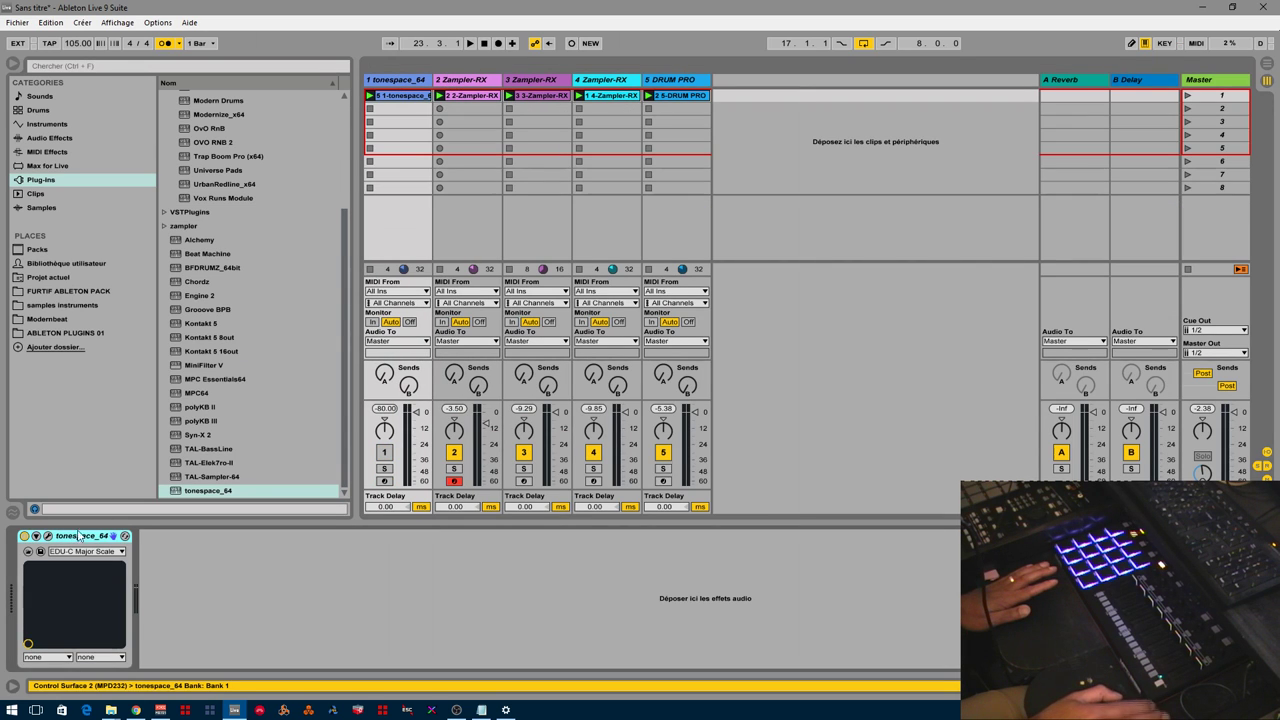
left_click(47, 537)
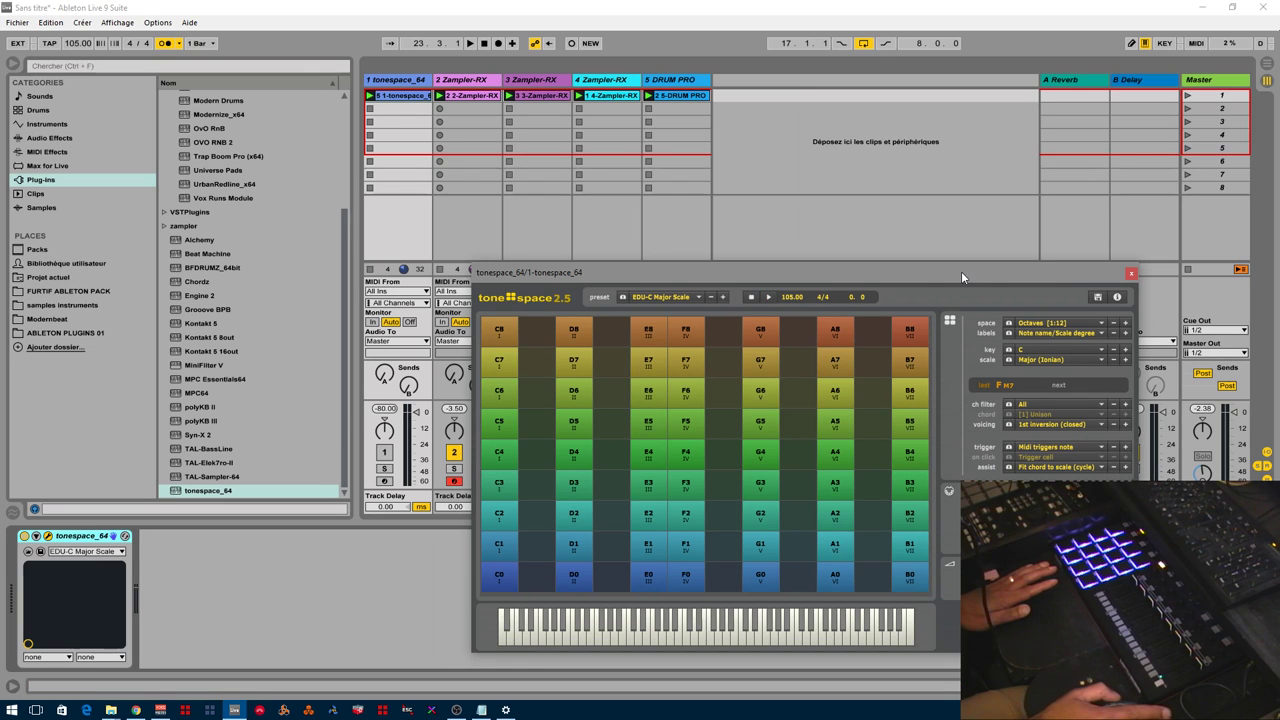
left_click_drag(961, 271, 900, 178)
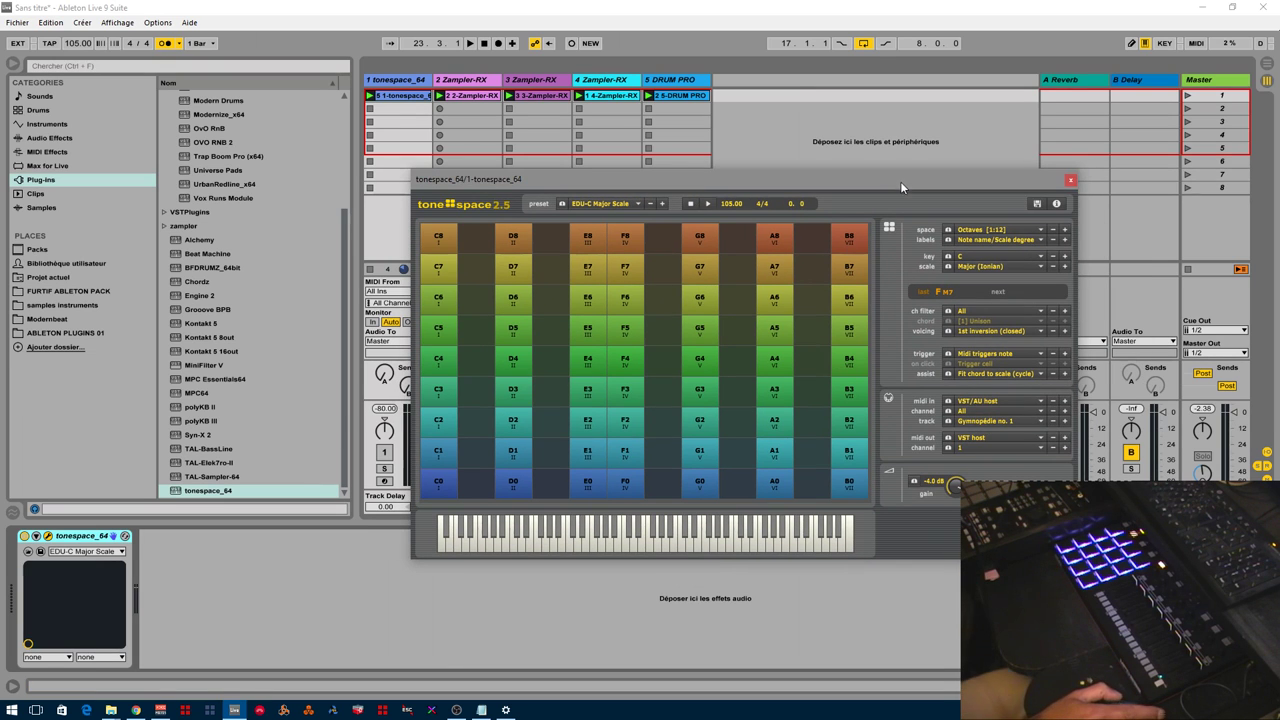